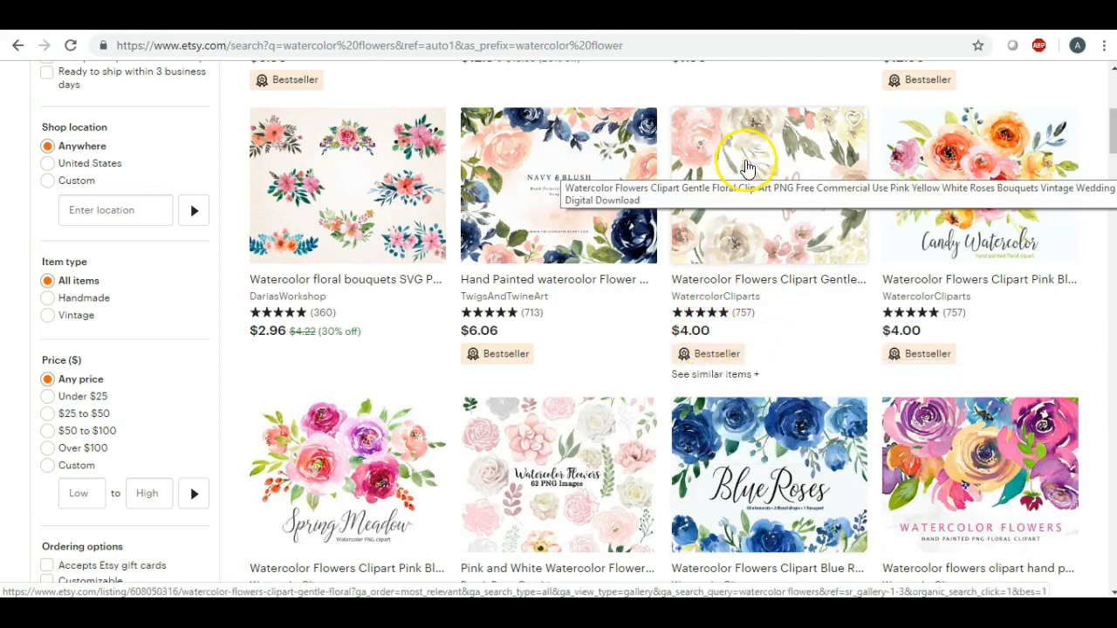
# Open the WatercolorCliparts listing for the Watercolor Flowers Clipart Gentle Floral collection from the search results
pyautogui.click(744, 162)
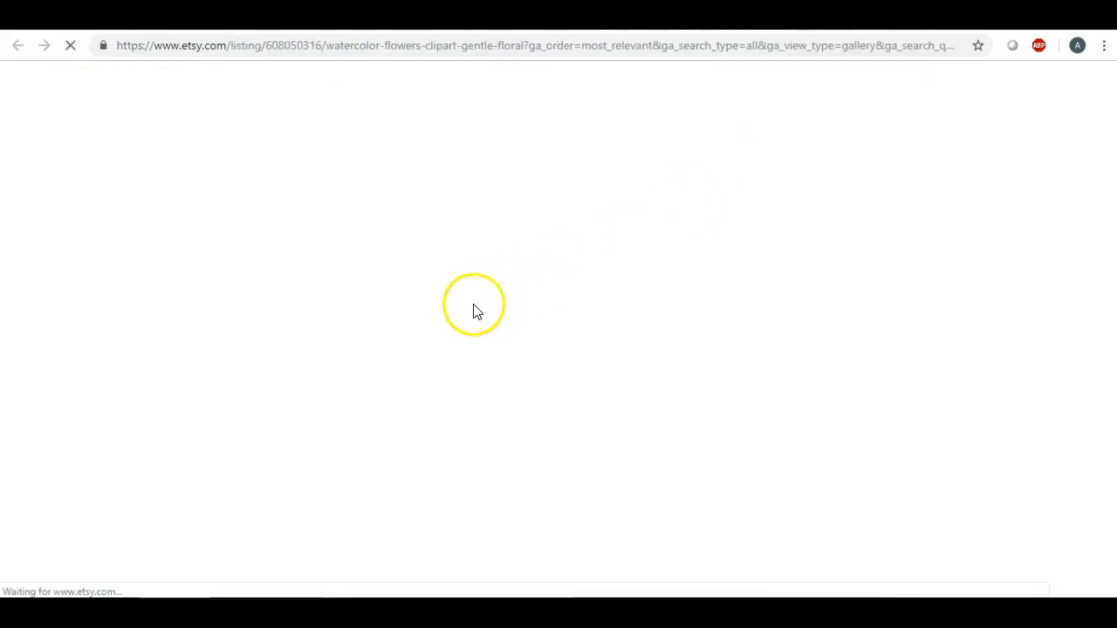
pyautogui.scroll(-1, 520, 301)
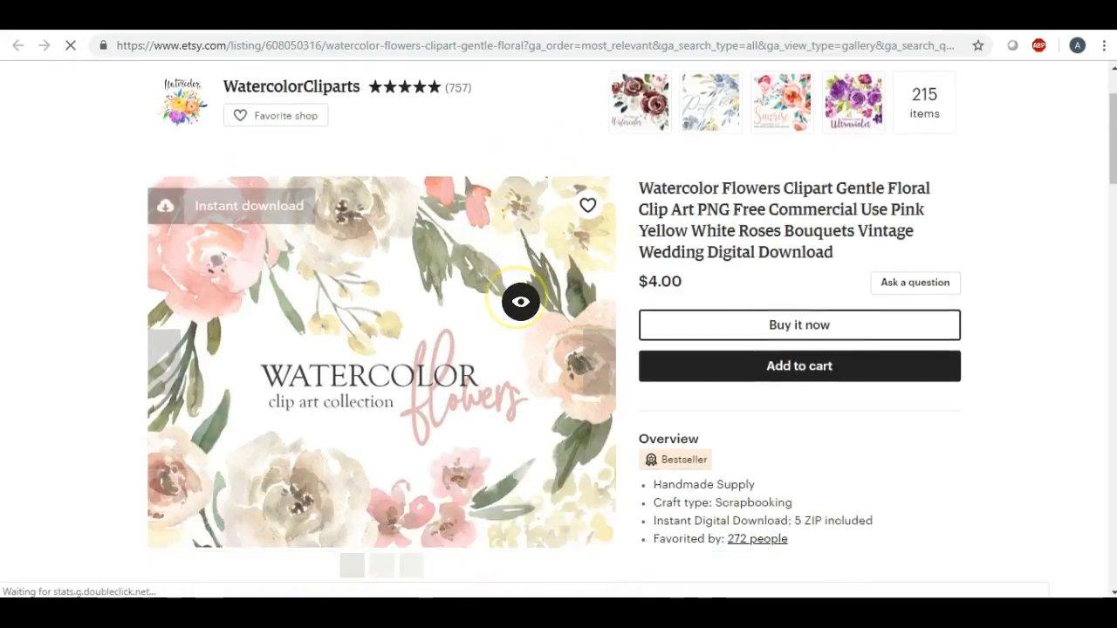
pyautogui.scroll(-1, 520, 301)
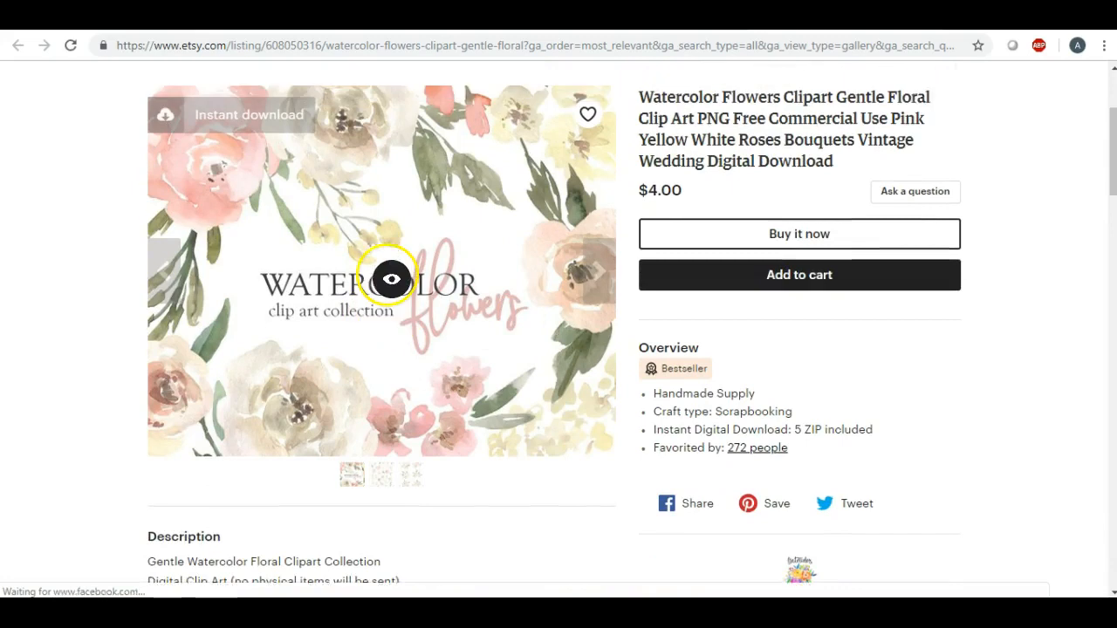
pyautogui.scroll(1, 391, 279)
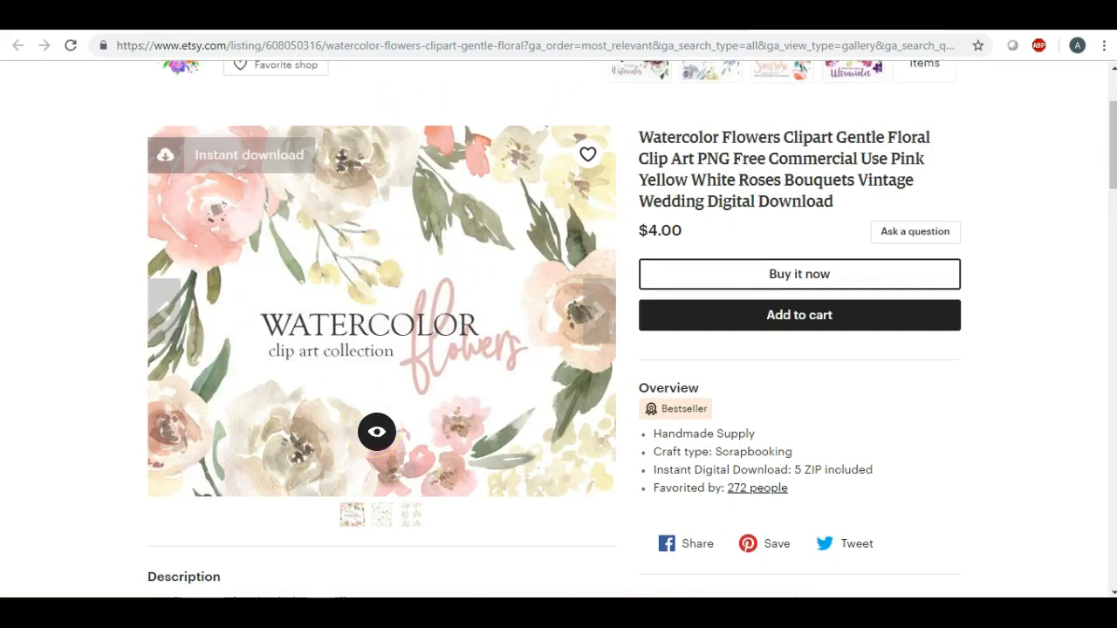
# Examine the listing's preview images of the separate flower elements and the bouquets, and its overview details
pyautogui.click(236, 334)
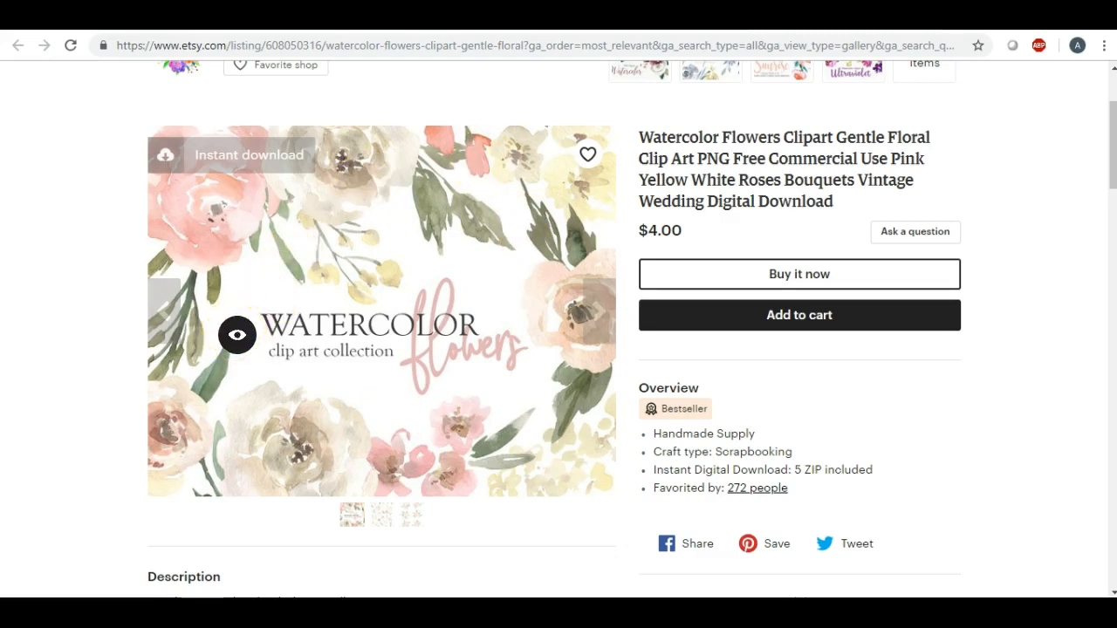
pyautogui.click(594, 311)
pyautogui.click(596, 311)
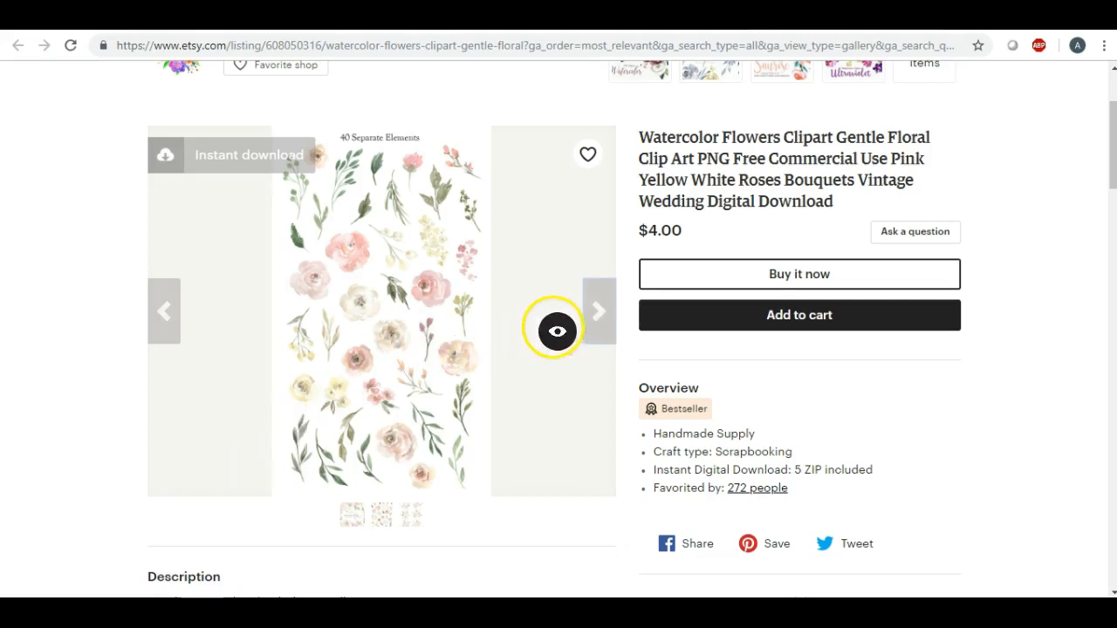
pyautogui.click(592, 311)
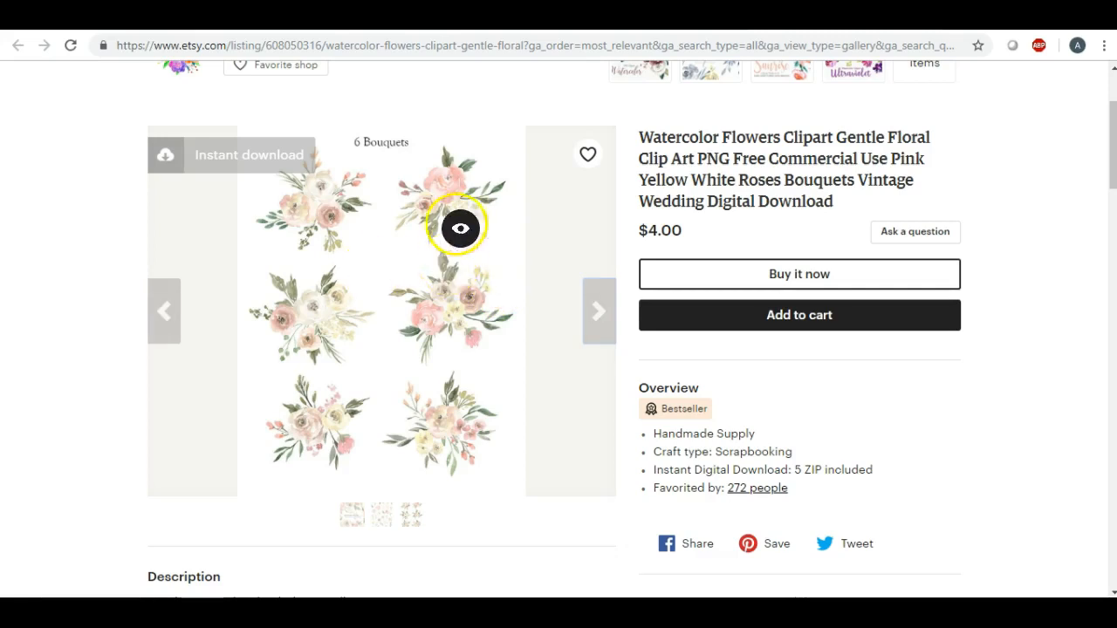
pyautogui.click(596, 307)
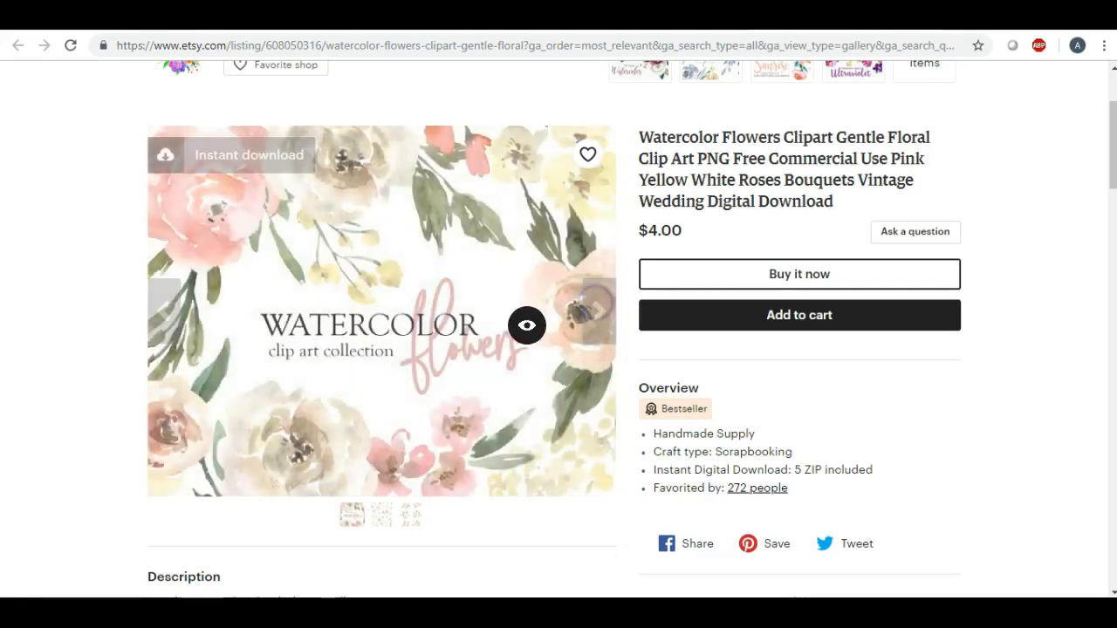
pyautogui.scroll(1, 526, 324)
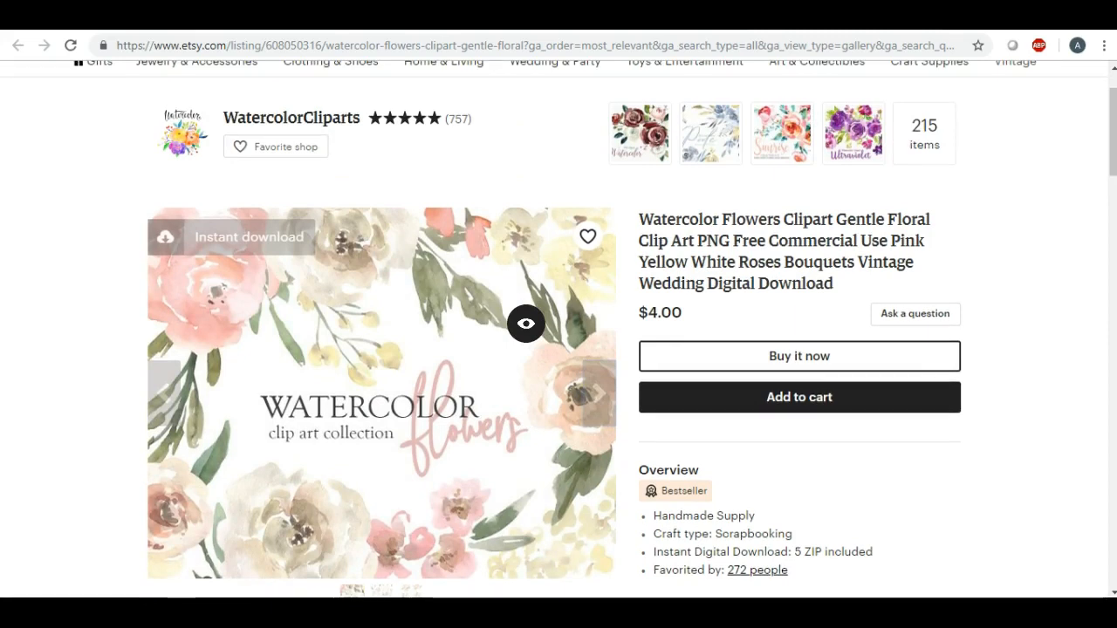
pyautogui.scroll(-1, 526, 323)
pyautogui.scroll(-1, 526, 324)
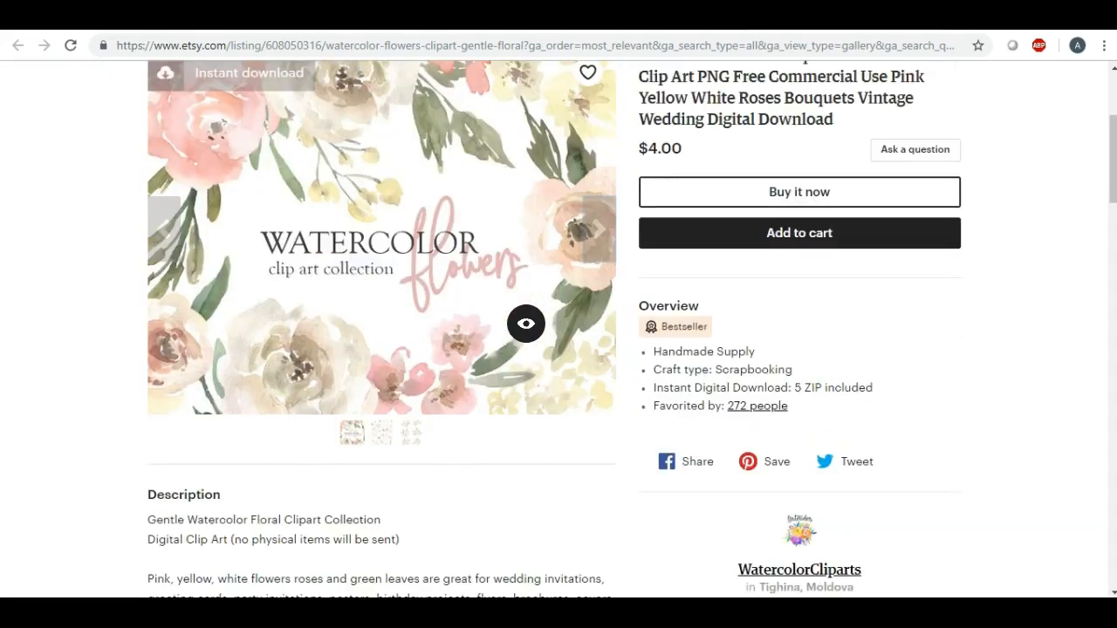
pyautogui.click(506, 303)
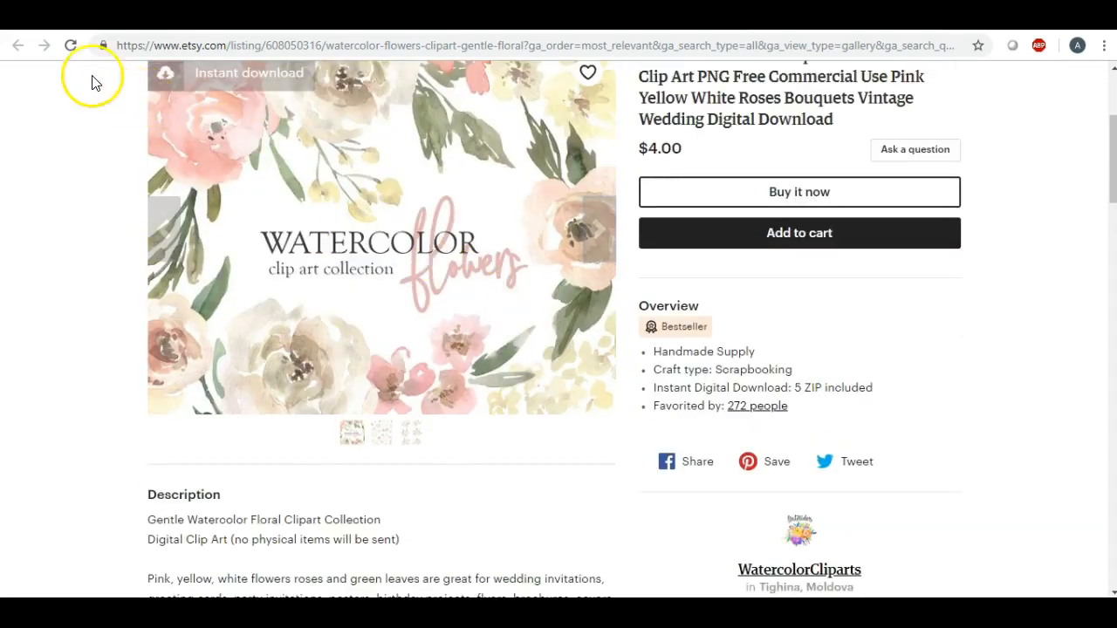
# Return to the watercolor flowers search results and examine the other clipart listings and their prices
pyautogui.click(682, 18)
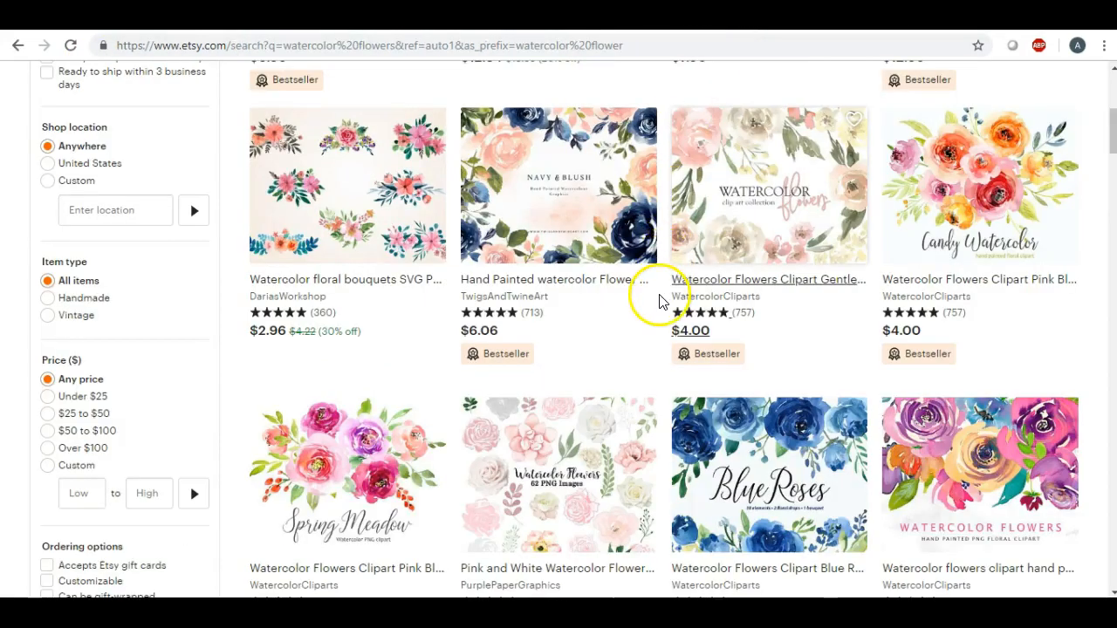
pyautogui.scroll(-2, 655, 299)
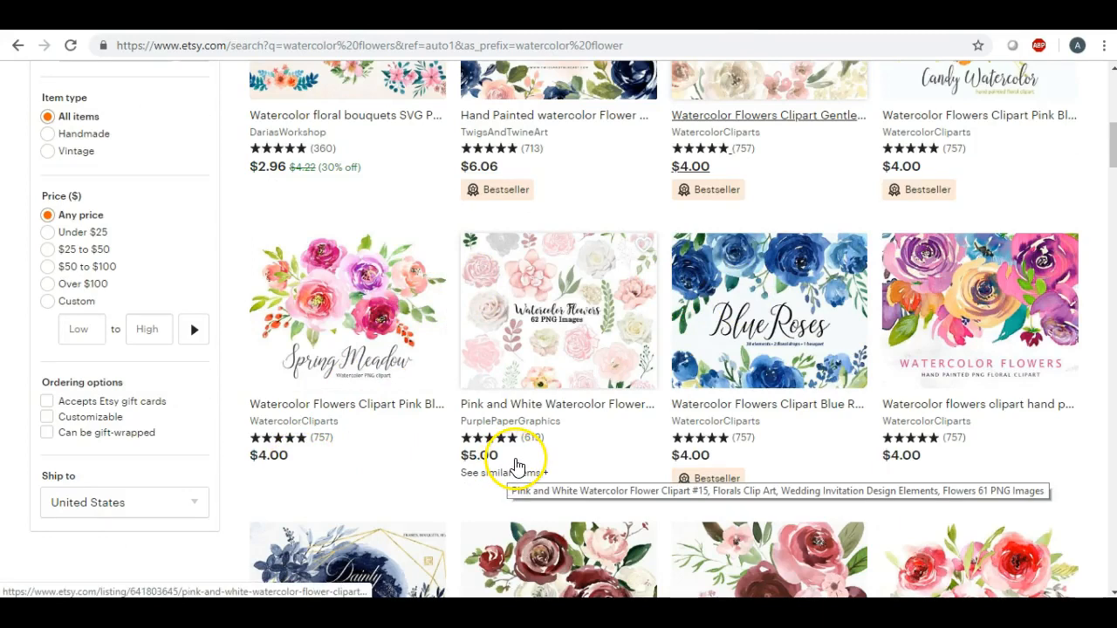
pyautogui.scroll(-4, 867, 449)
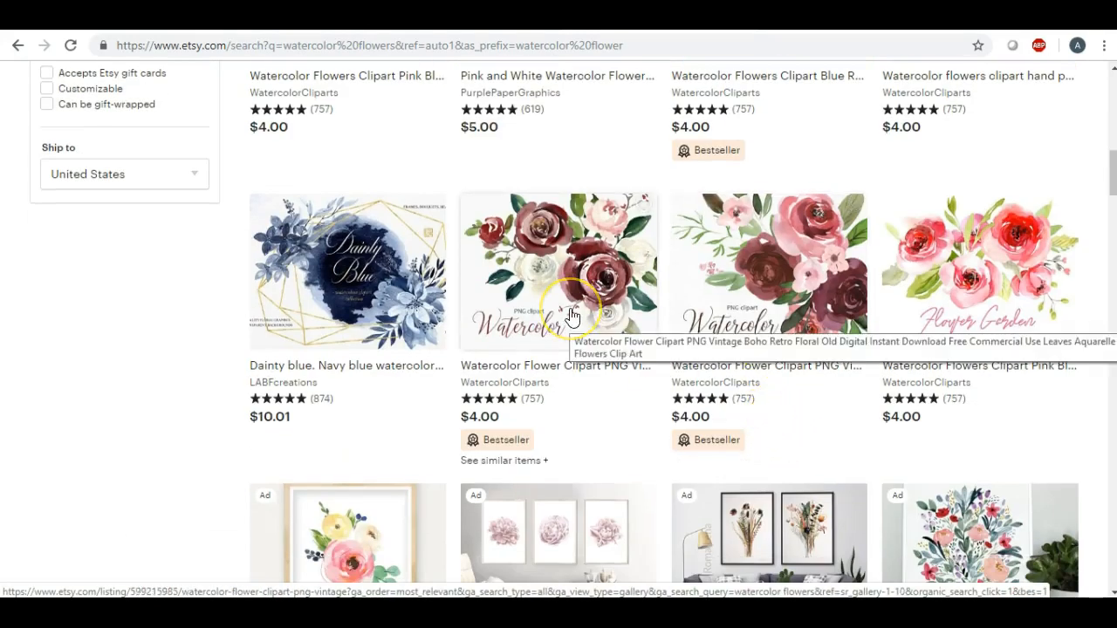
pyautogui.scroll(6, 569, 318)
pyautogui.click(568, 323)
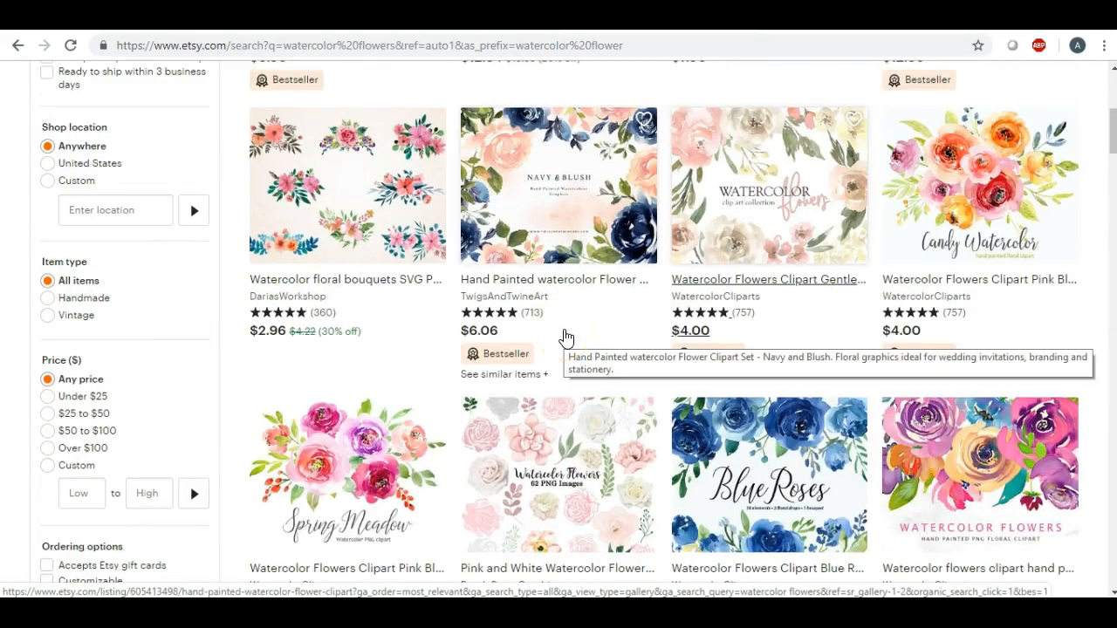
pyautogui.click(565, 336)
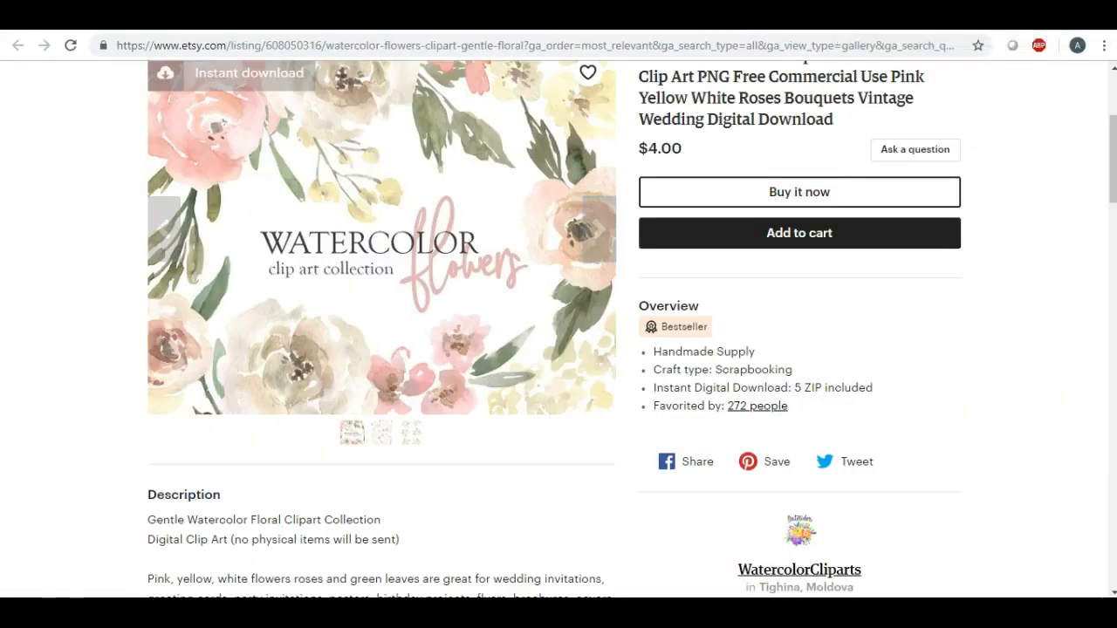
# Leave the clipart listing, switch to the iPiccy site and open a blank design in the Designer, dismissing the intro tip
pyautogui.hotkey('ctrl', 'w')
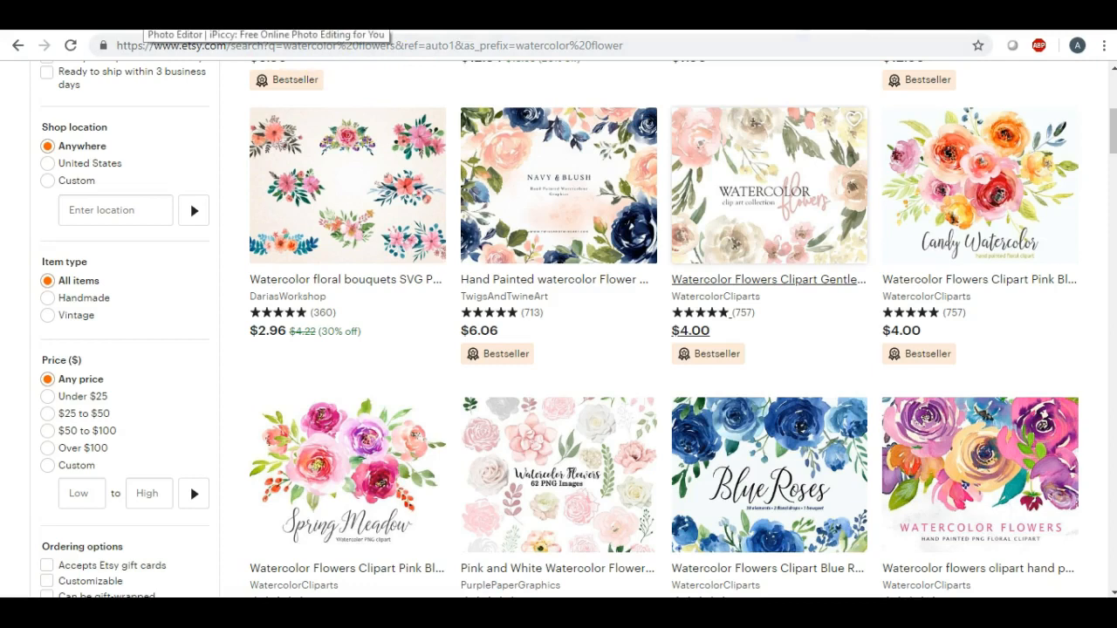
pyautogui.click(161, 22)
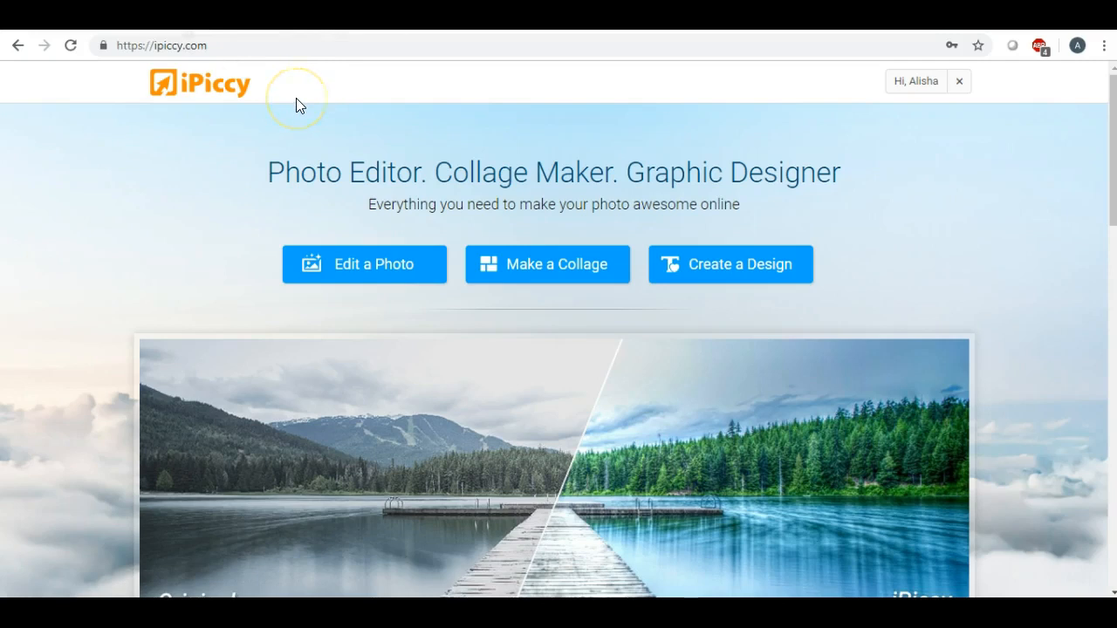
pyautogui.click(750, 266)
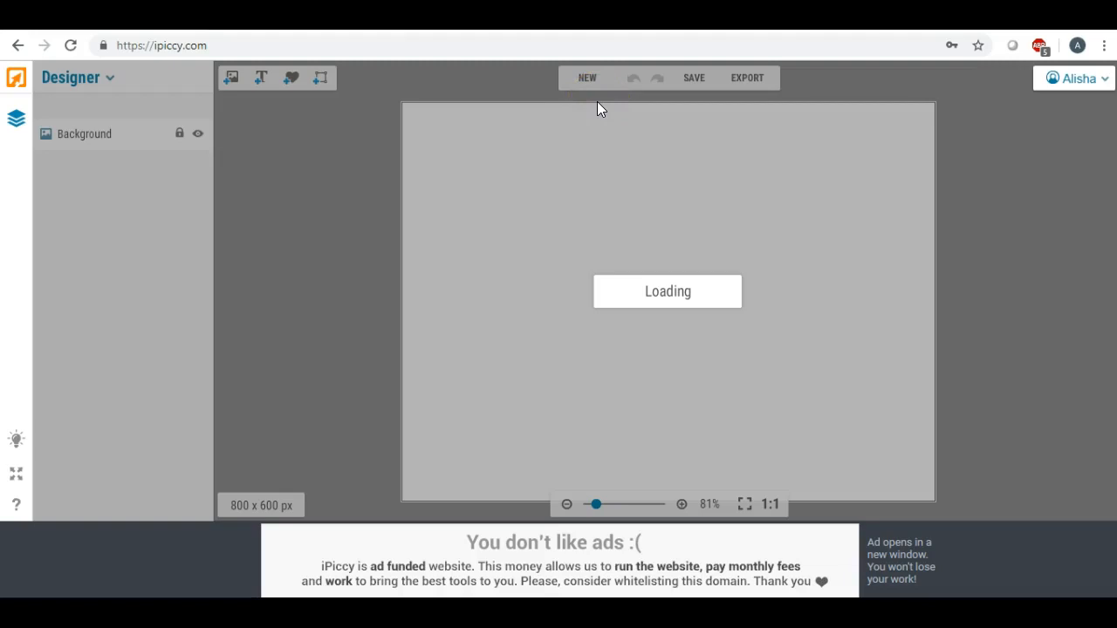
pyautogui.click(587, 80)
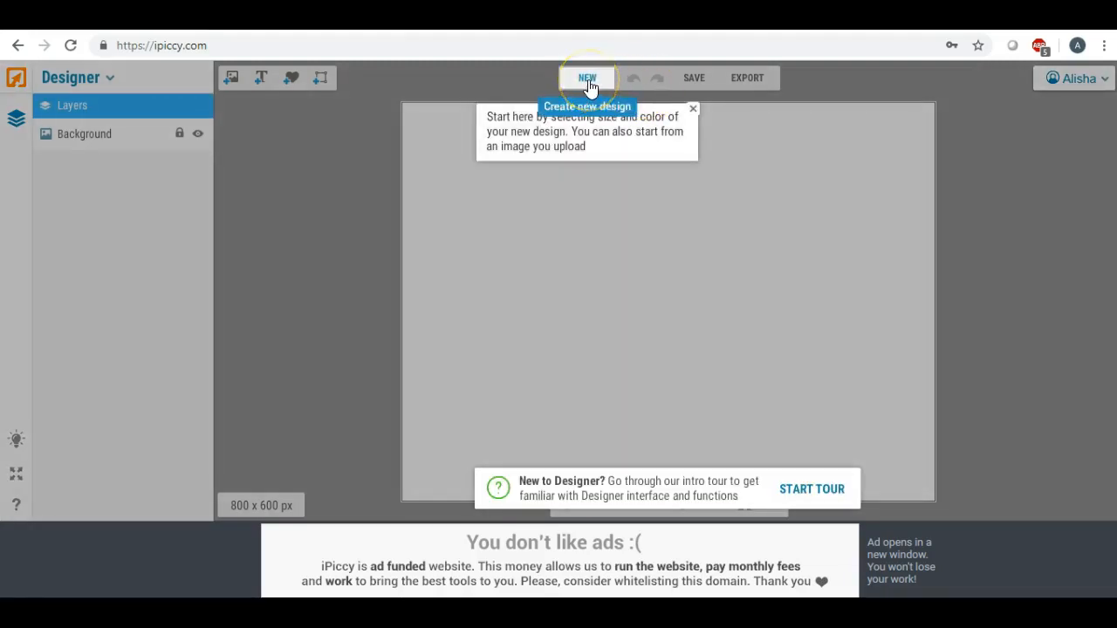
pyautogui.click(694, 112)
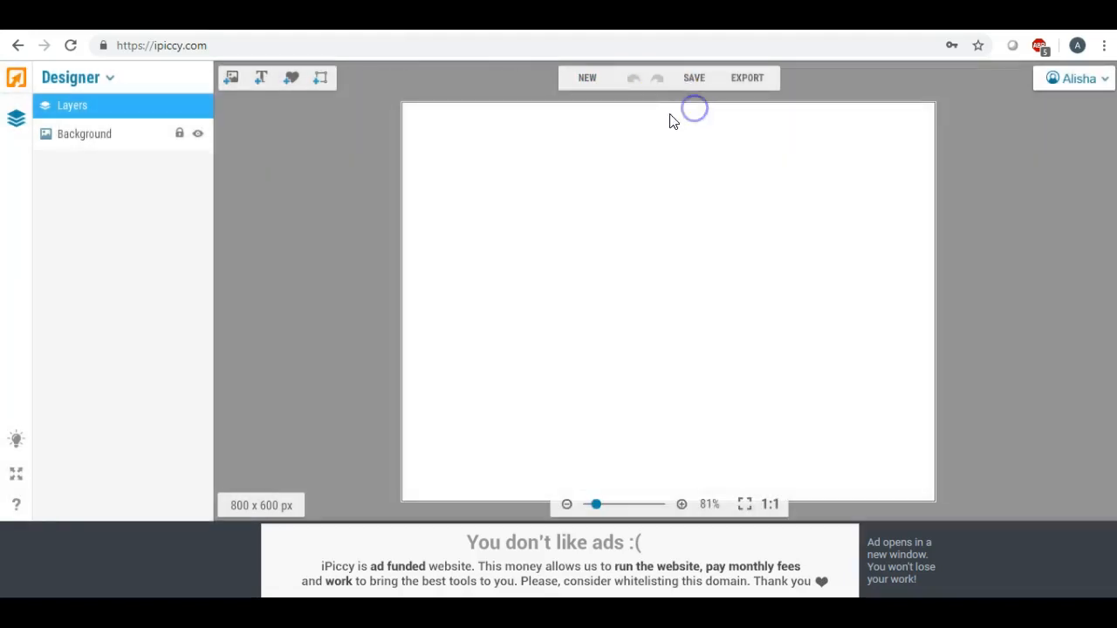
# Add a solid circle sticker from the Geometric set to the canvas and enlarge it
pyautogui.click(293, 83)
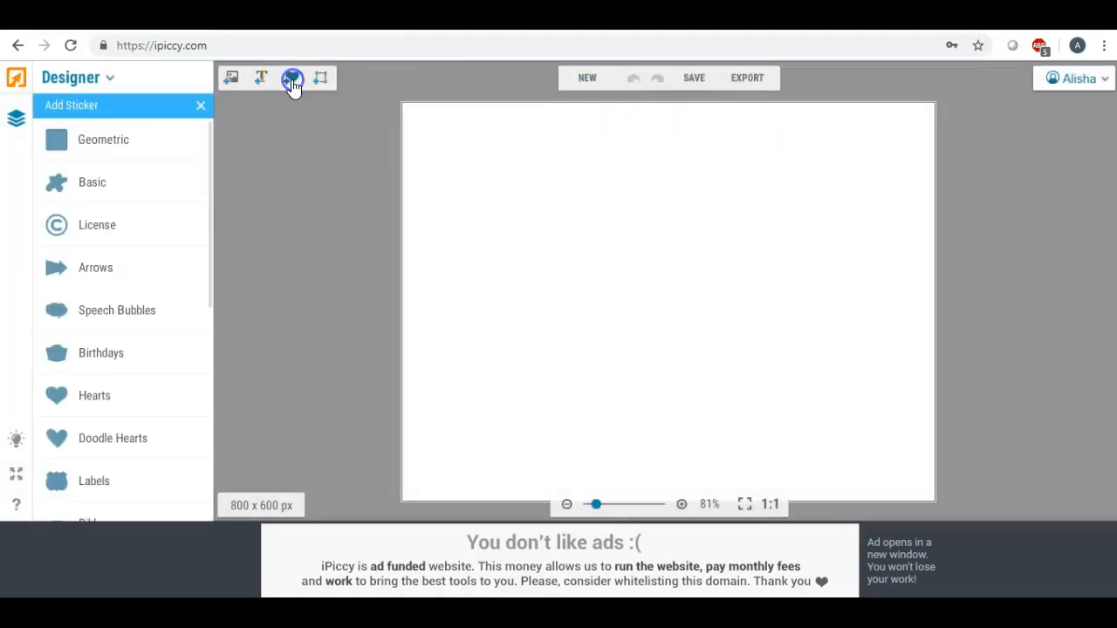
pyautogui.click(130, 150)
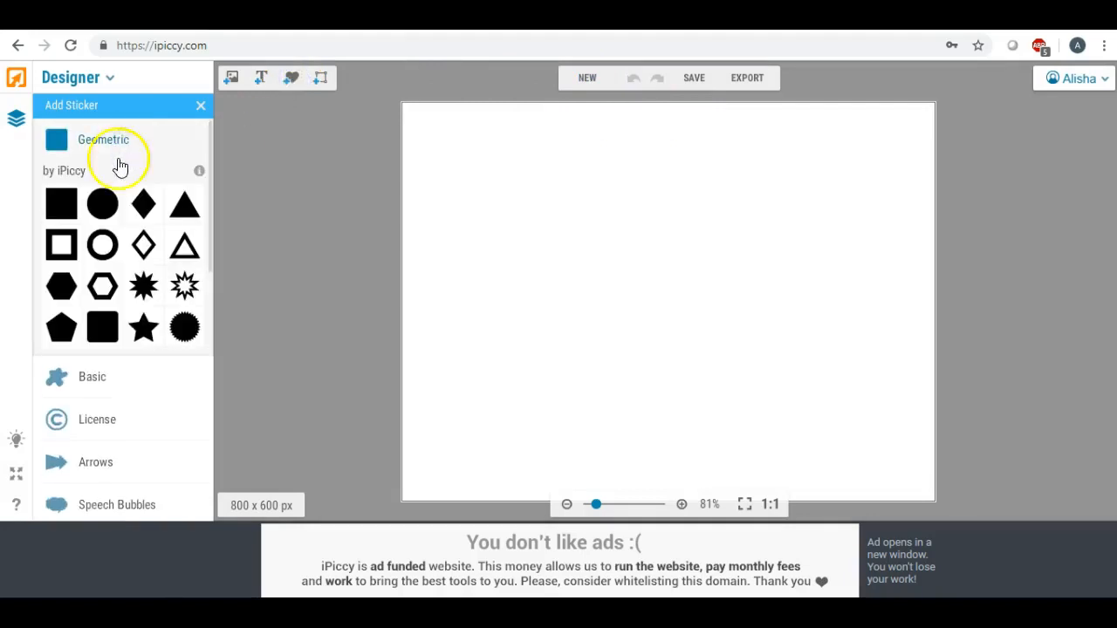
pyautogui.moveTo(102, 202); pyautogui.dragTo(557, 218)
pyautogui.moveTo(590, 258); pyautogui.dragTo(1035, 509)
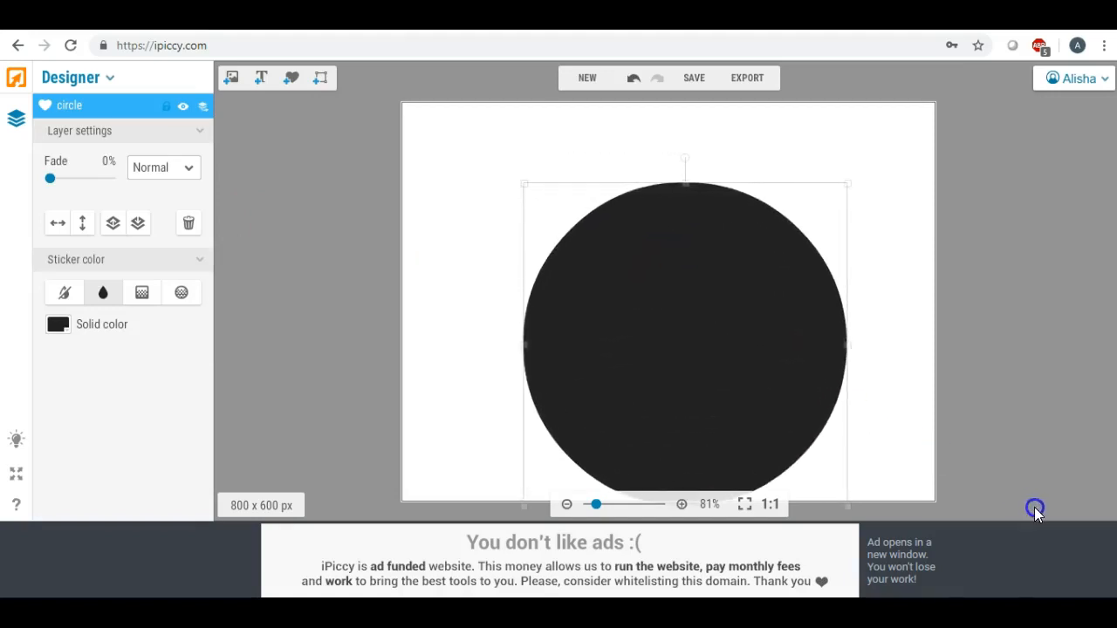
# Resize and reposition the black circle so it fits inside the canvas and nearly fills its height
pyautogui.moveTo(755, 344); pyautogui.dragTo(717, 286)
pyautogui.moveTo(820, 453); pyautogui.dragTo(890, 530)
pyautogui.moveTo(753, 302); pyautogui.dragTo(735, 281)
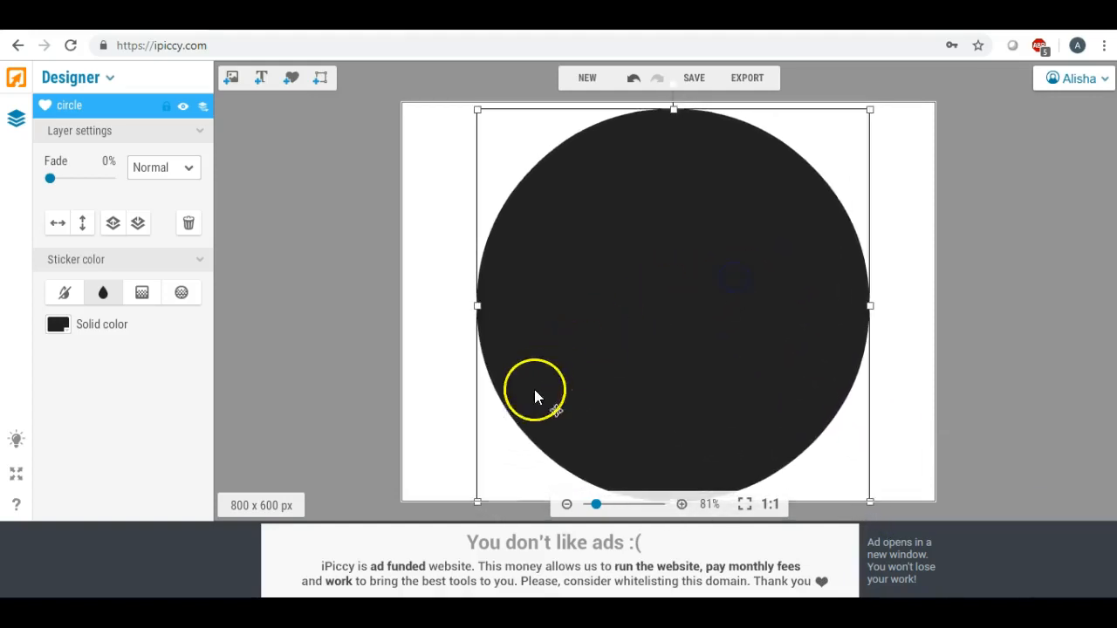
pyautogui.moveTo(479, 502); pyautogui.dragTo(501, 476)
pyautogui.moveTo(660, 300); pyautogui.dragTo(643, 312)
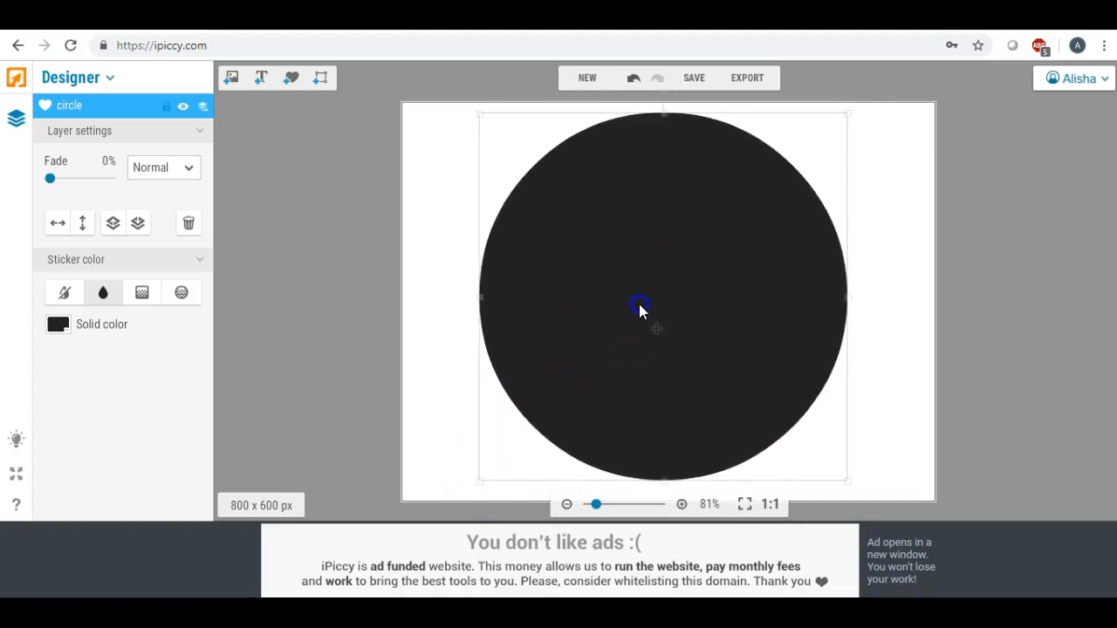
pyautogui.click(445, 253)
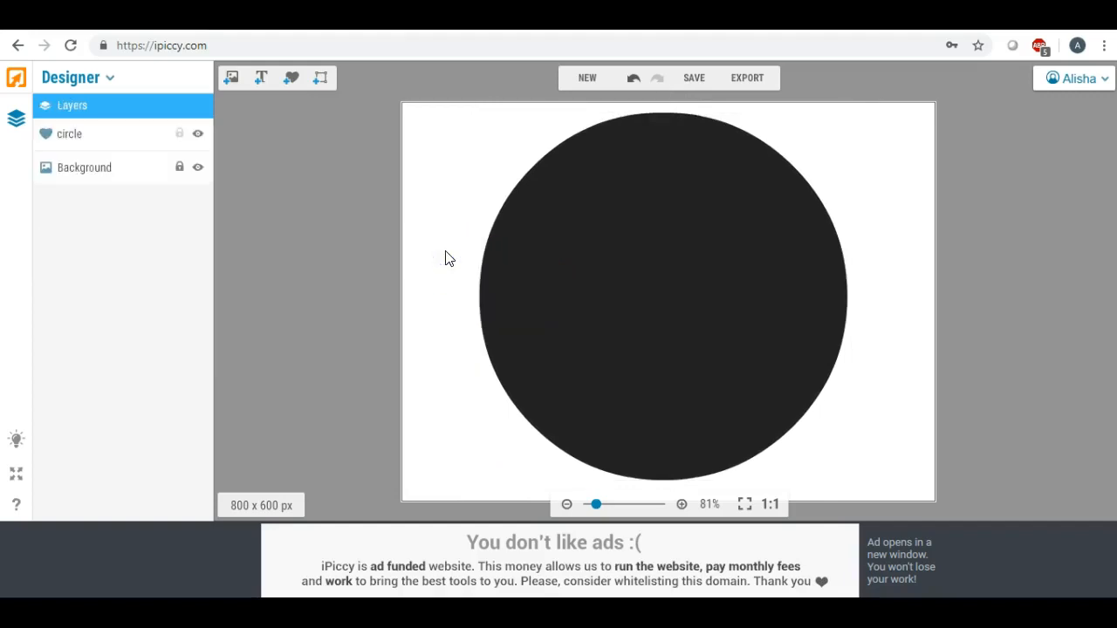
# Add a second Geometric circle sticker beside the large one and change its solid color to white
pyautogui.click(291, 78)
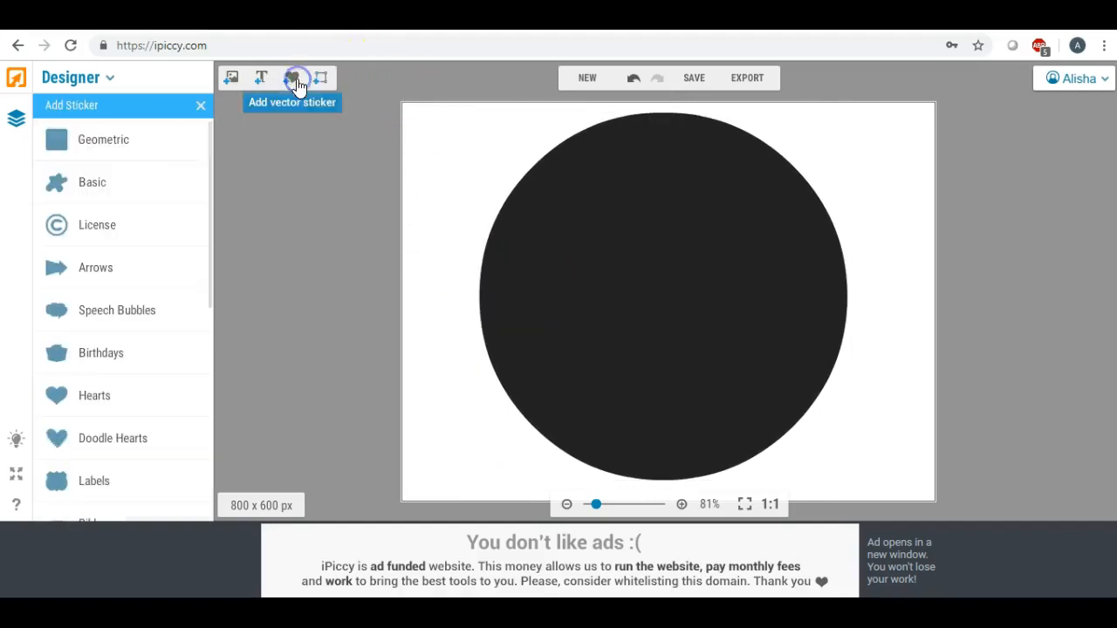
pyautogui.click(111, 153)
pyautogui.moveTo(102, 203); pyautogui.dragTo(417, 192)
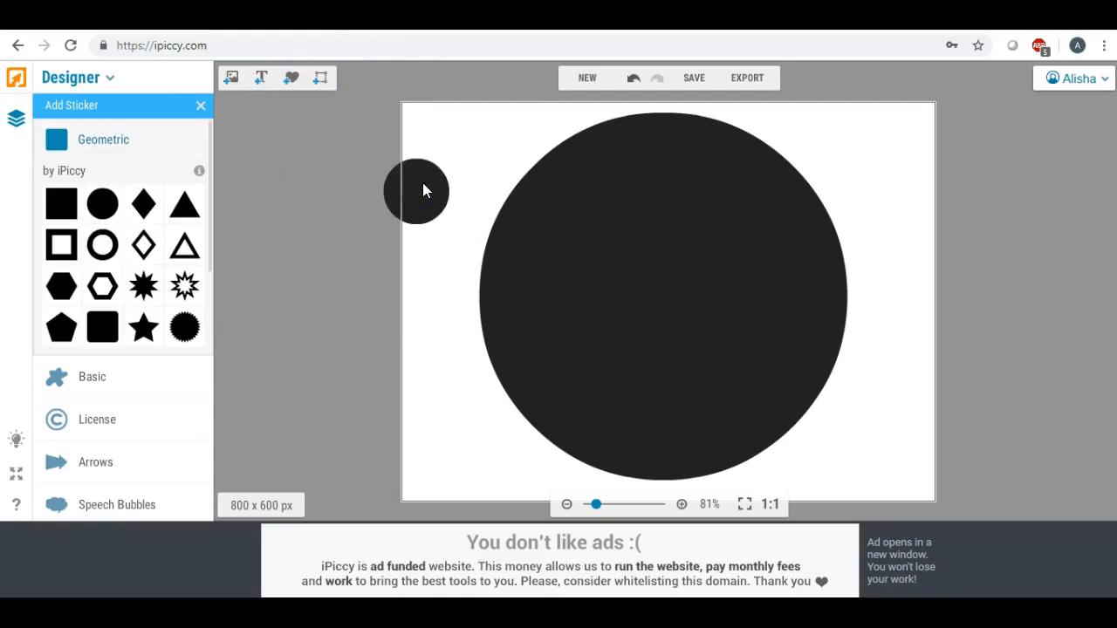
pyautogui.click(423, 185)
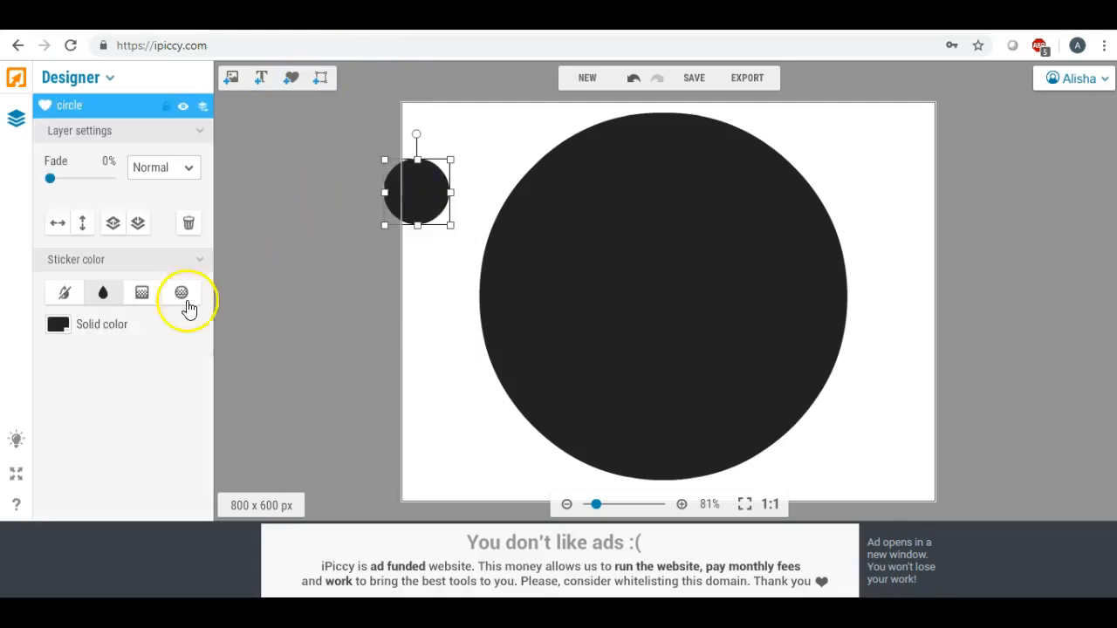
pyautogui.click(61, 331)
pyautogui.click(59, 420)
# Enlarge the white circle and center it over the black one, leaving only a thin, even black ring
pyautogui.moveTo(416, 179); pyautogui.dragTo(596, 196)
pyautogui.moveTo(628, 236); pyautogui.dragTo(848, 499)
pyautogui.moveTo(740, 330); pyautogui.dragTo(656, 270)
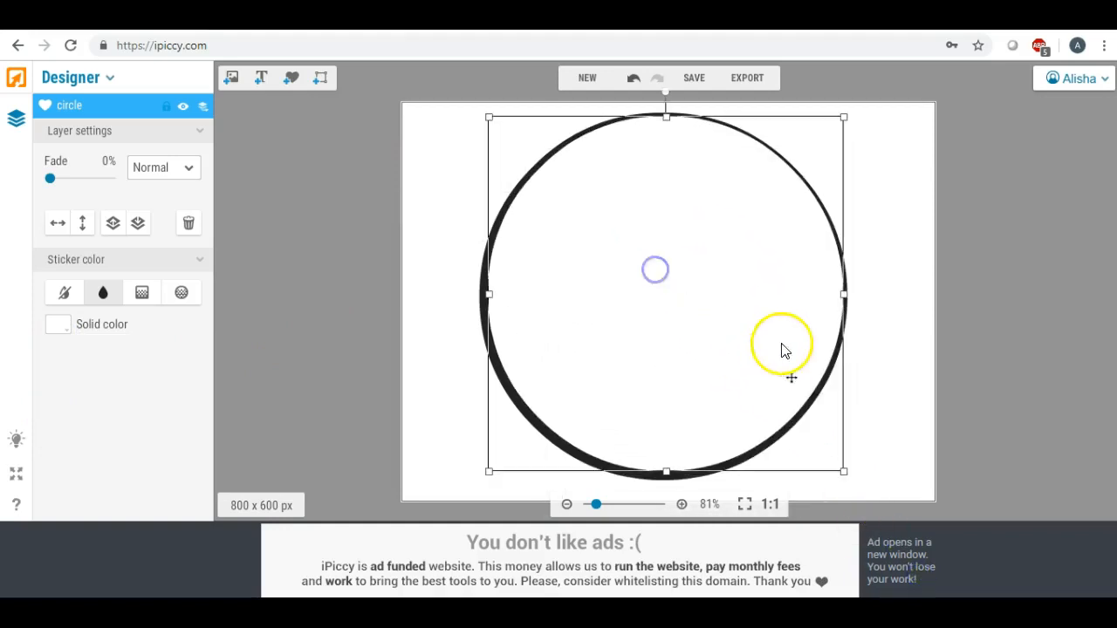
pyautogui.moveTo(845, 119); pyautogui.dragTo(848, 111)
pyautogui.moveTo(688, 217); pyautogui.dragTo(685, 221)
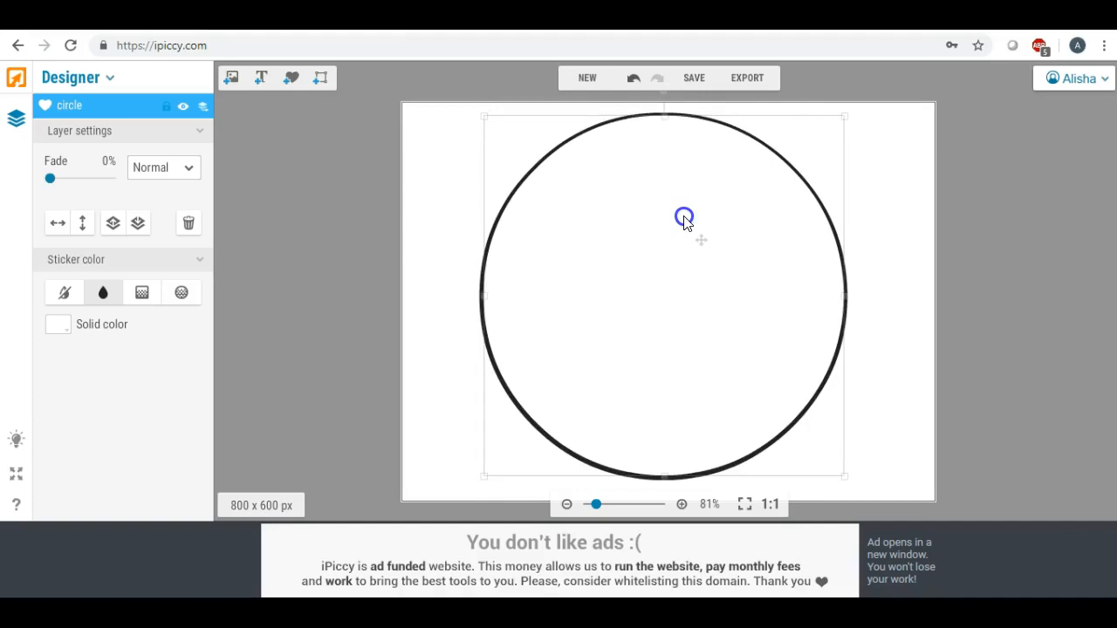
pyautogui.moveTo(684, 221); pyautogui.dragTo(684, 221)
pyautogui.click(454, 178)
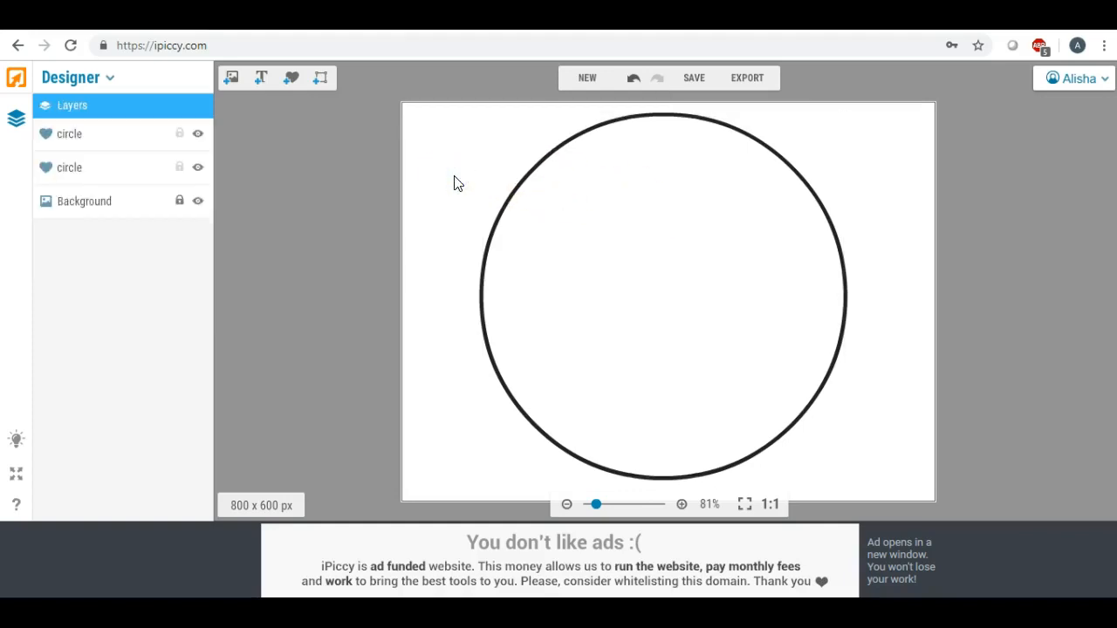
# Export the design to the photo Editor and crop it to 628 x 600 px around the circle
pyautogui.click(746, 80)
pyautogui.click(629, 342)
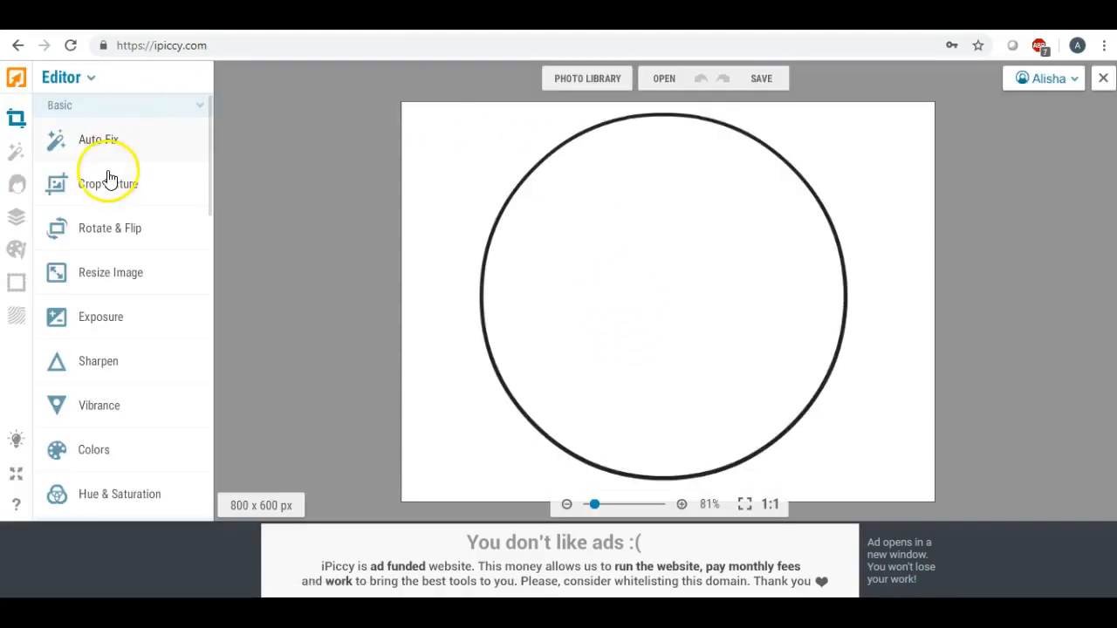
pyautogui.click(108, 181)
pyautogui.moveTo(589, 248); pyautogui.dragTo(531, 175)
pyautogui.moveTo(604, 327); pyautogui.dragTo(616, 492)
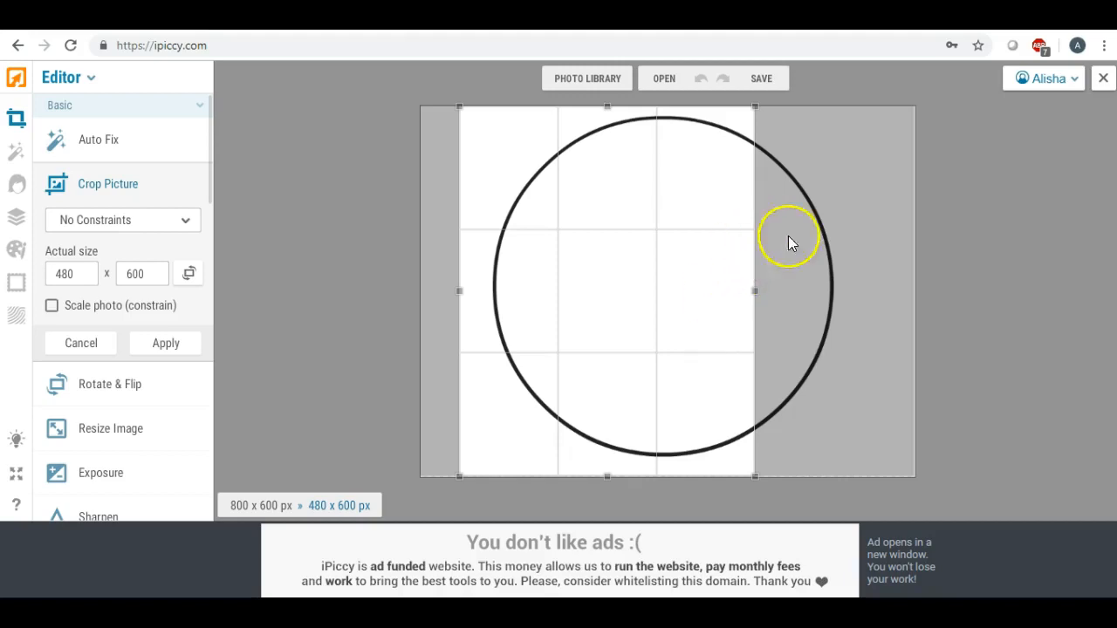
pyautogui.moveTo(760, 285); pyautogui.dragTo(860, 297)
pyautogui.moveTo(459, 292); pyautogui.dragTo(467, 292)
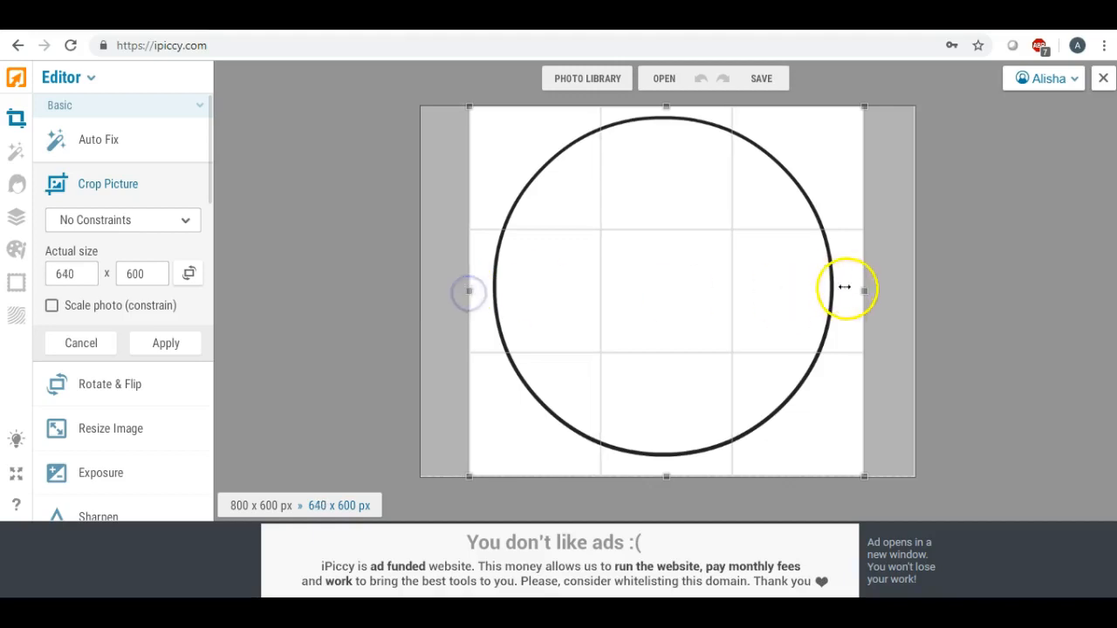
pyautogui.moveTo(862, 289); pyautogui.dragTo(855, 289)
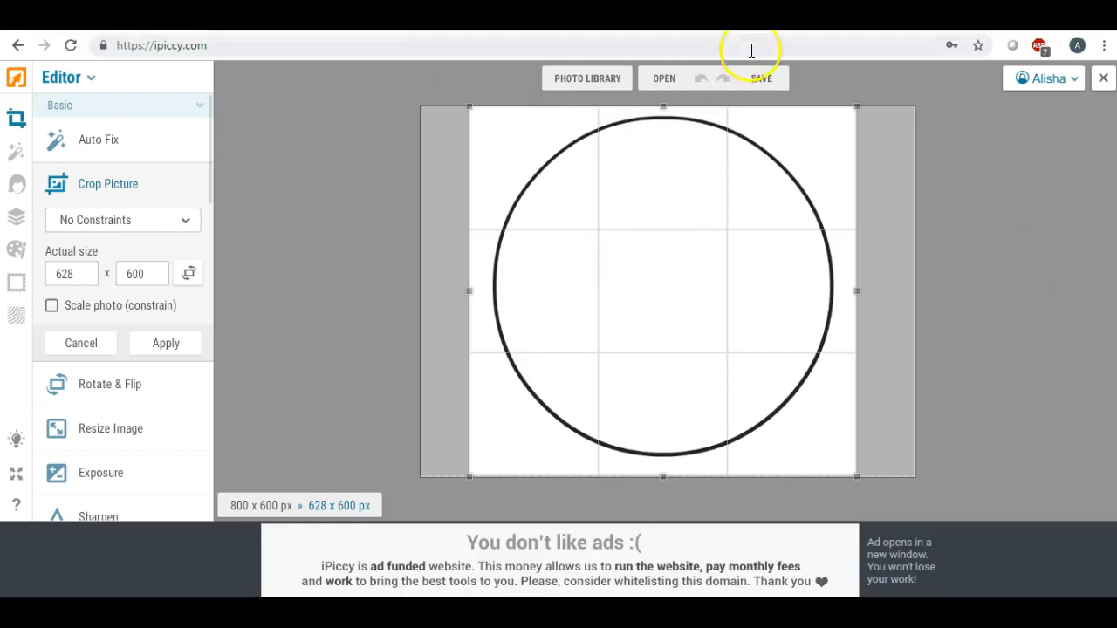
pyautogui.click(175, 345)
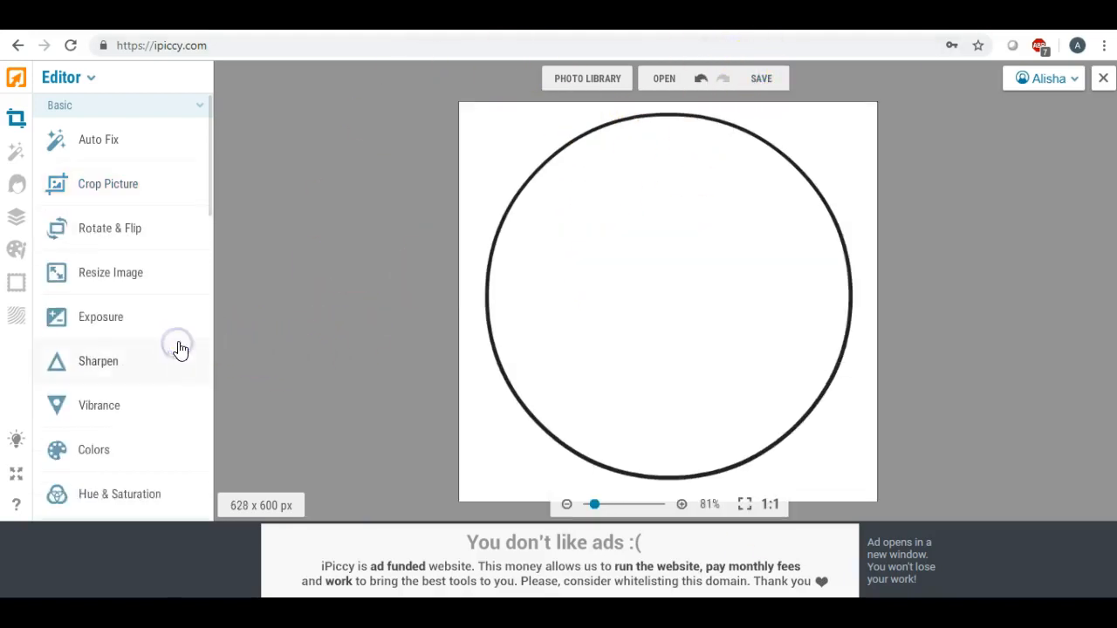
# Save the cropped image to the computer as circle.jpg at the Highest quality
pyautogui.click(760, 83)
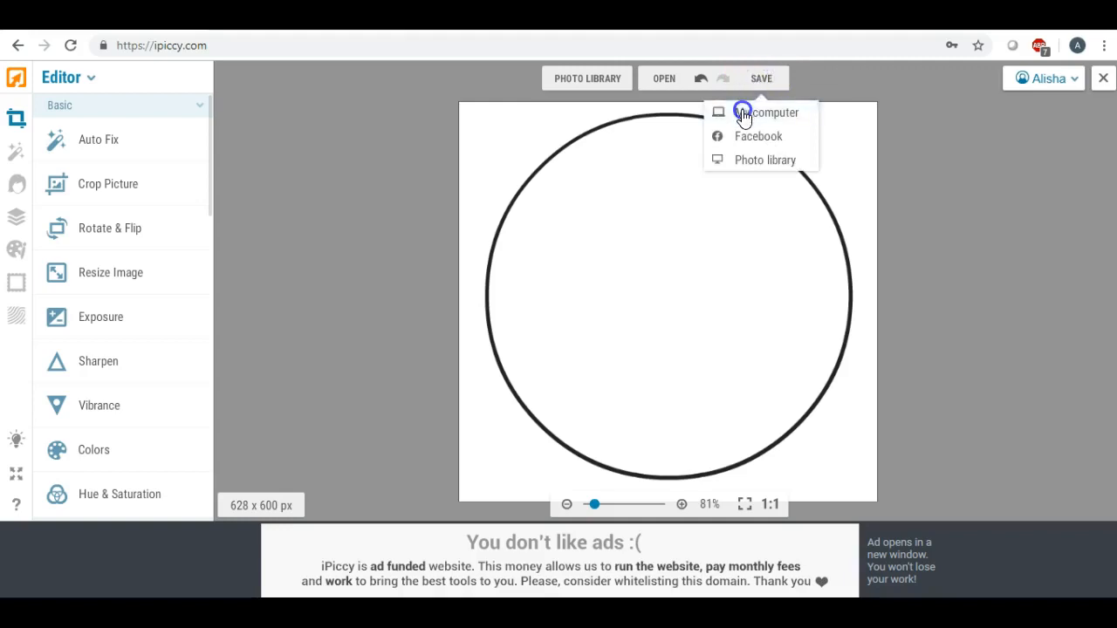
pyautogui.click(742, 111)
pyautogui.click(663, 311)
pyautogui.moveTo(602, 257); pyautogui.dragTo(484, 257)
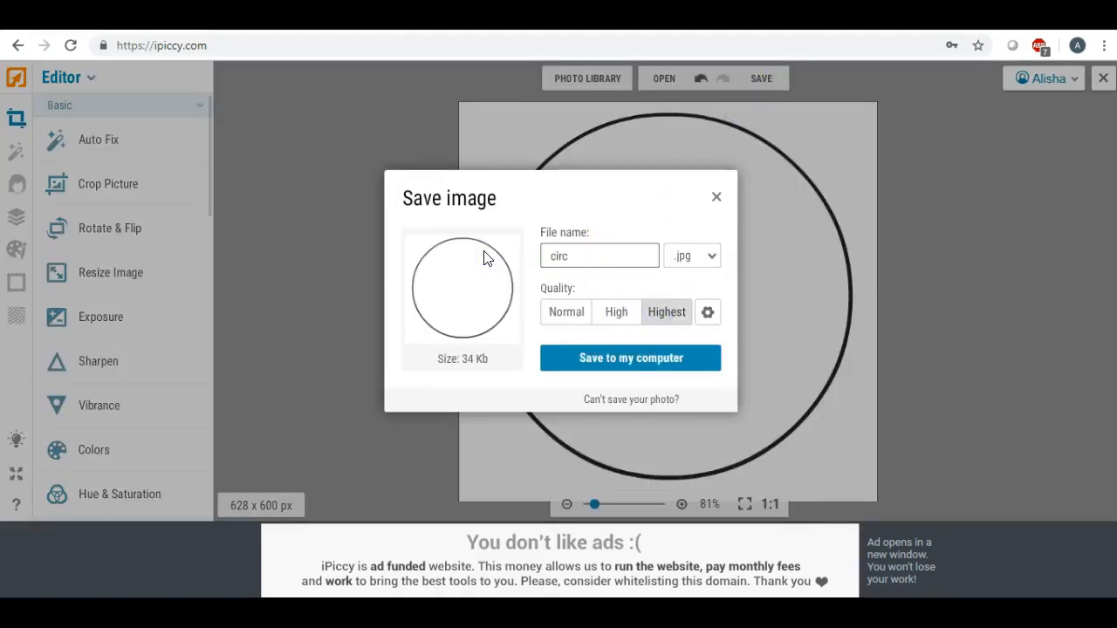
pyautogui.click(619, 359)
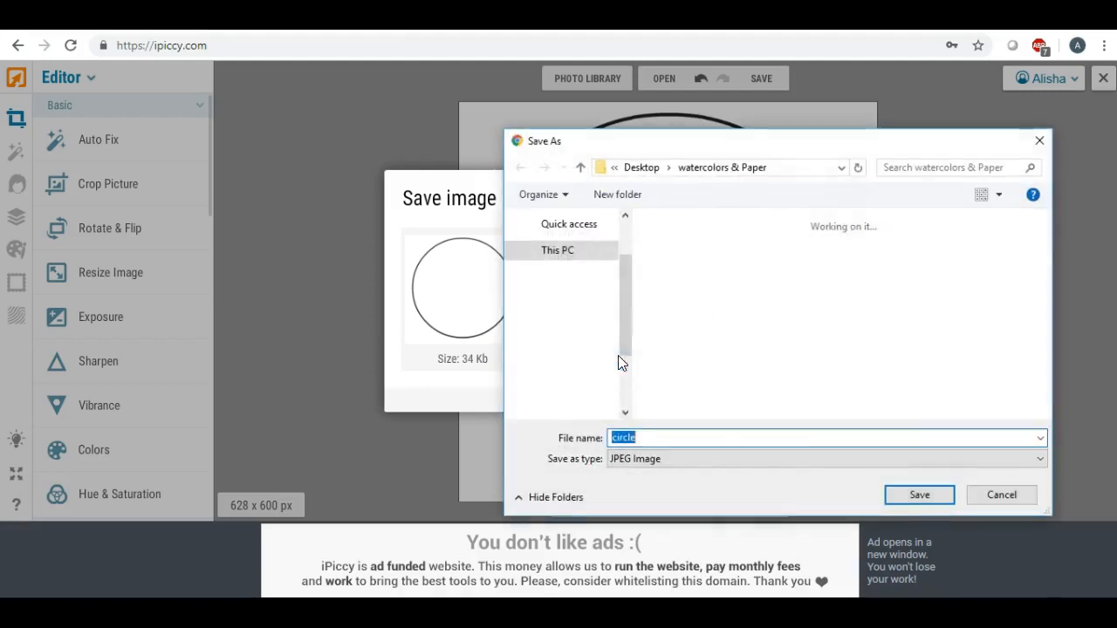
pyautogui.moveTo(623, 293); pyautogui.dragTo(623, 224)
pyautogui.click(568, 250)
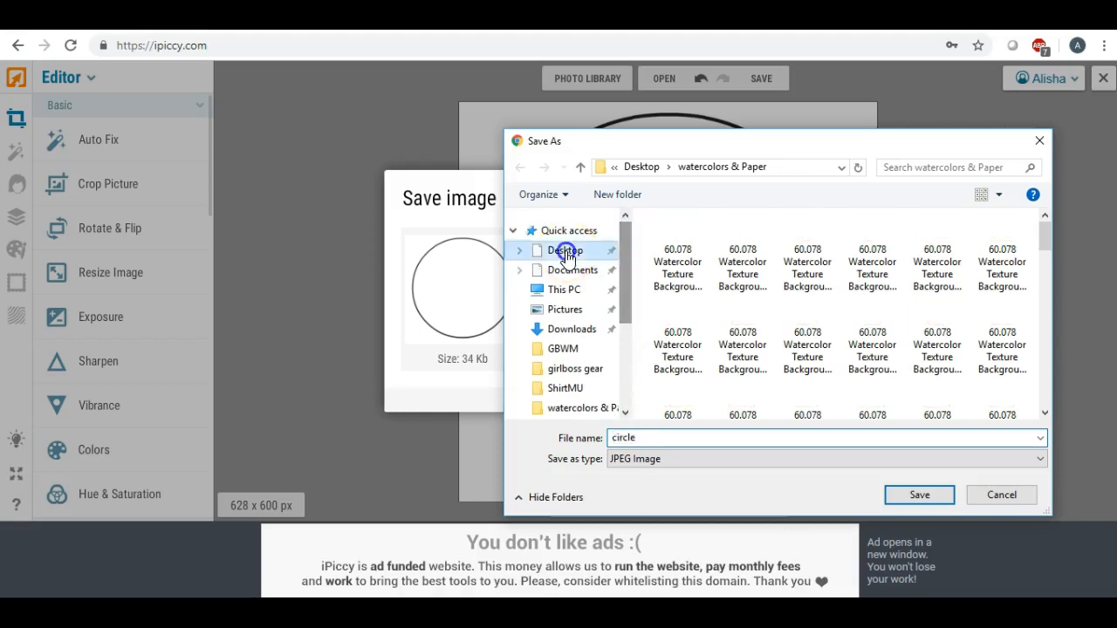
pyautogui.click(900, 490)
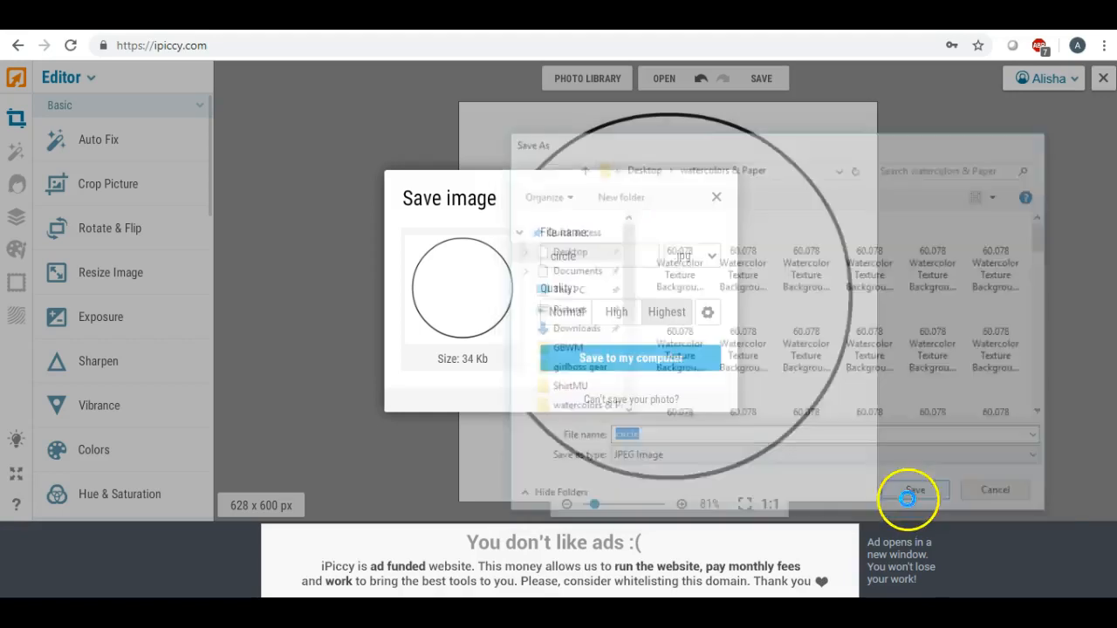
pyautogui.click(619, 359)
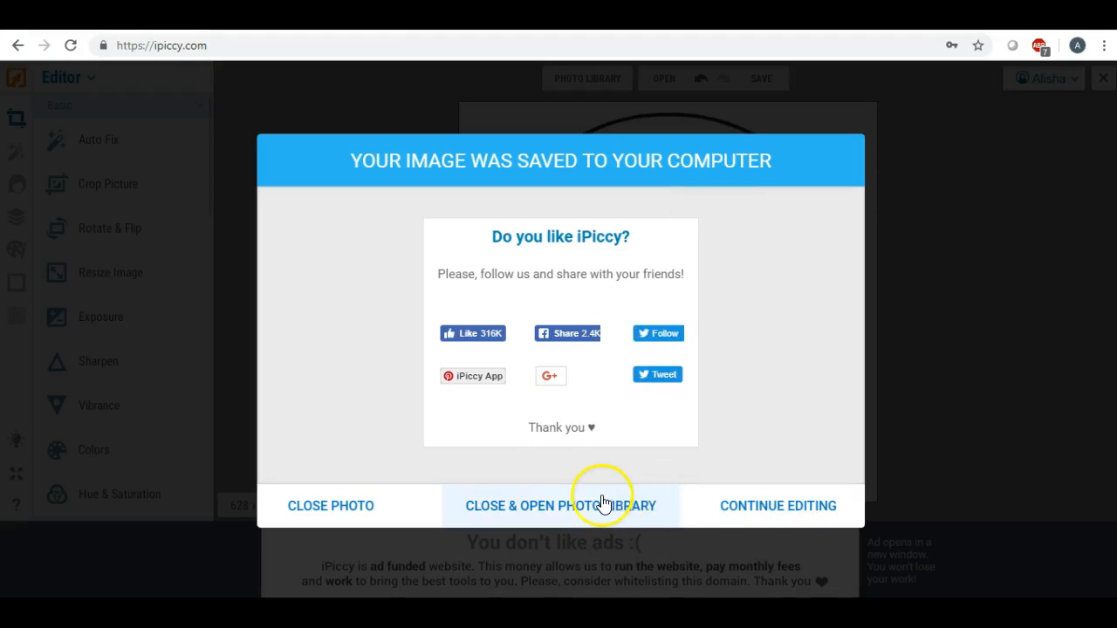
# Close the saved photo and dismiss the photo library, leaving the editor empty
pyautogui.click(501, 510)
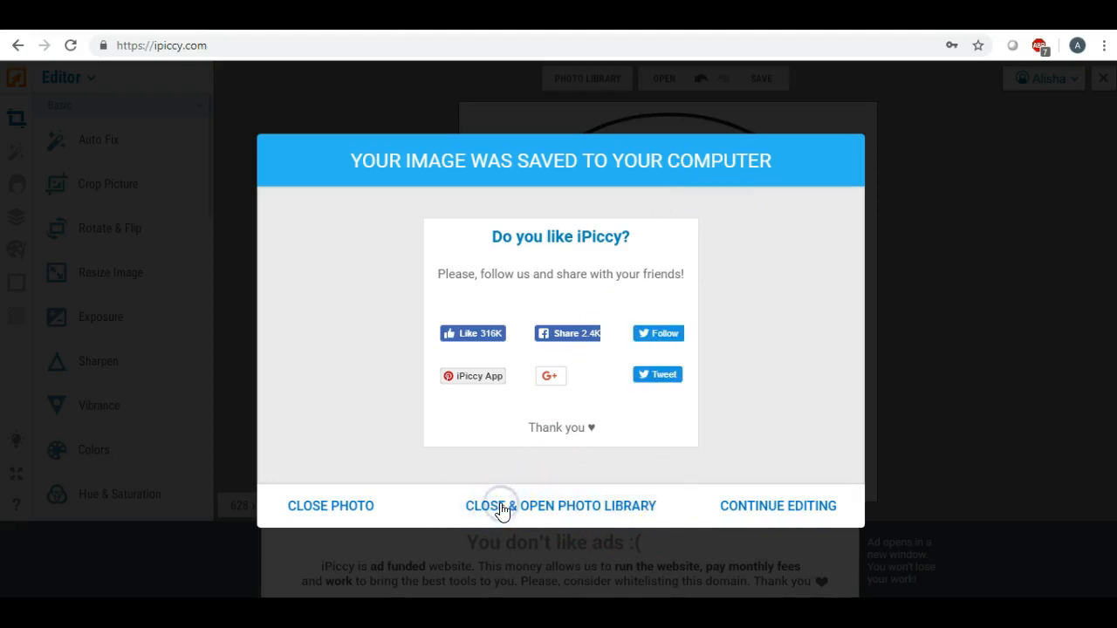
pyautogui.click(502, 511)
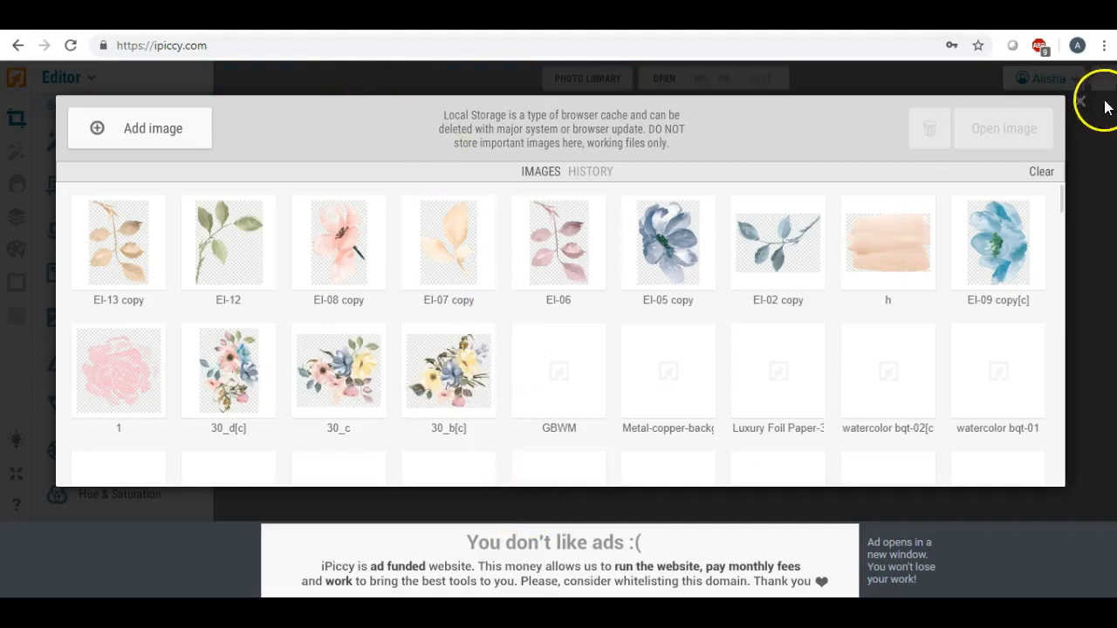
pyautogui.click(1079, 101)
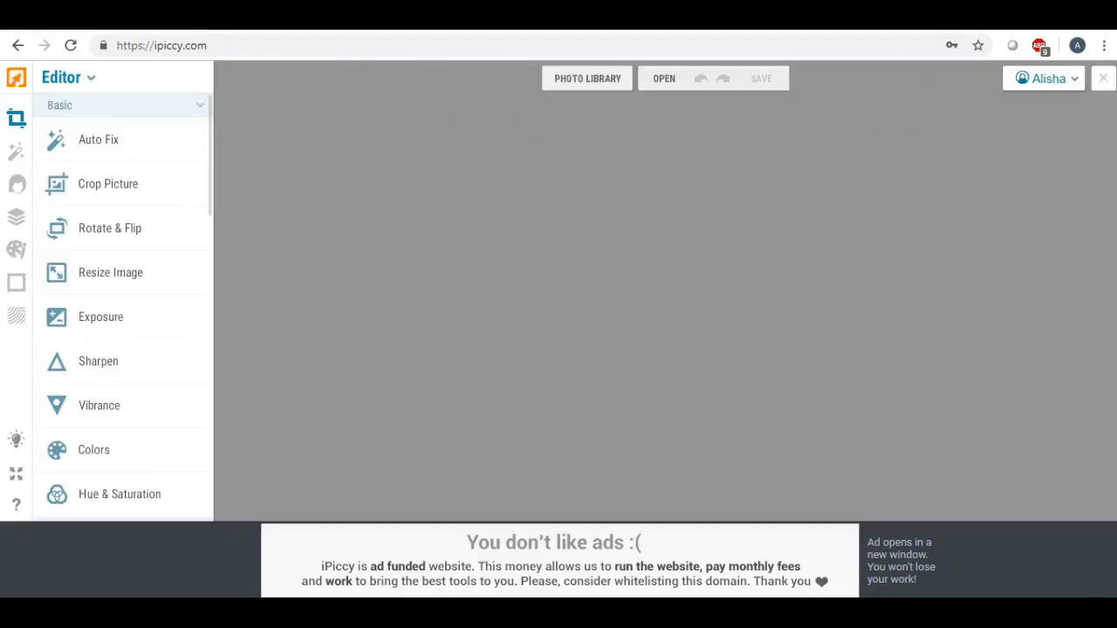
# Switch to LunaPic's Transparent Background page and start choosing an image file from the Desktop folder
pyautogui.click(253, 16)
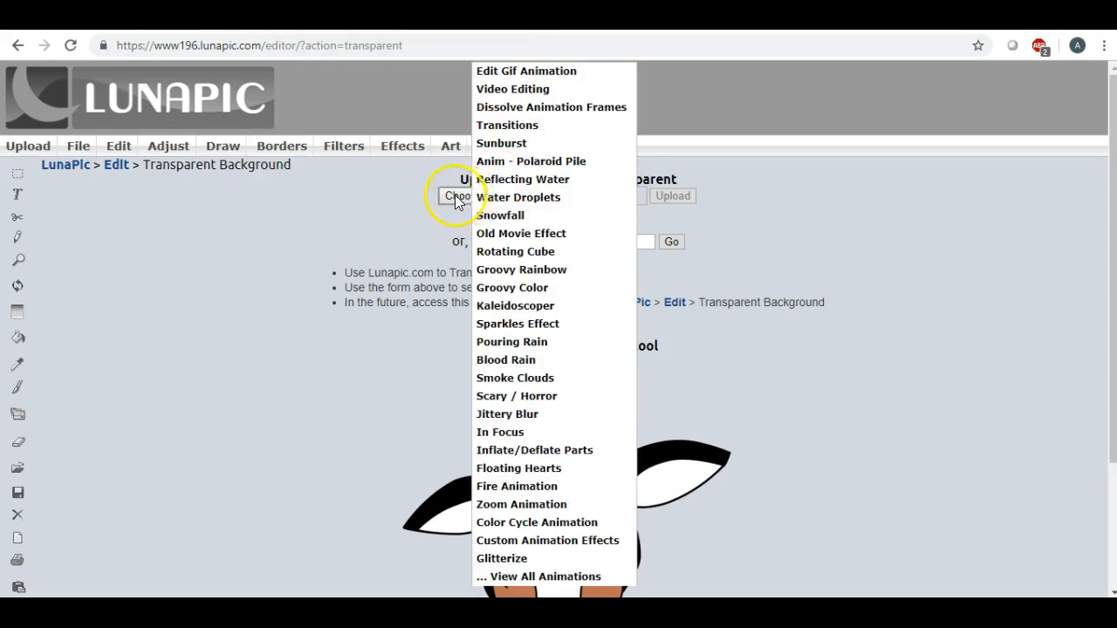
pyautogui.click(455, 197)
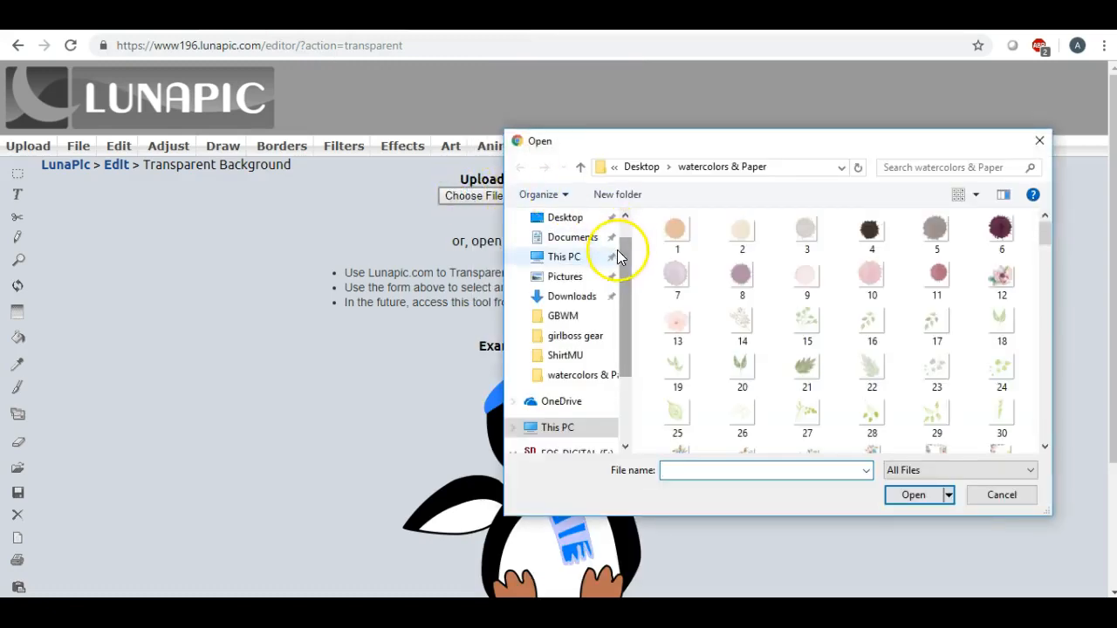
pyautogui.scroll(1, 624, 218)
pyautogui.click(568, 251)
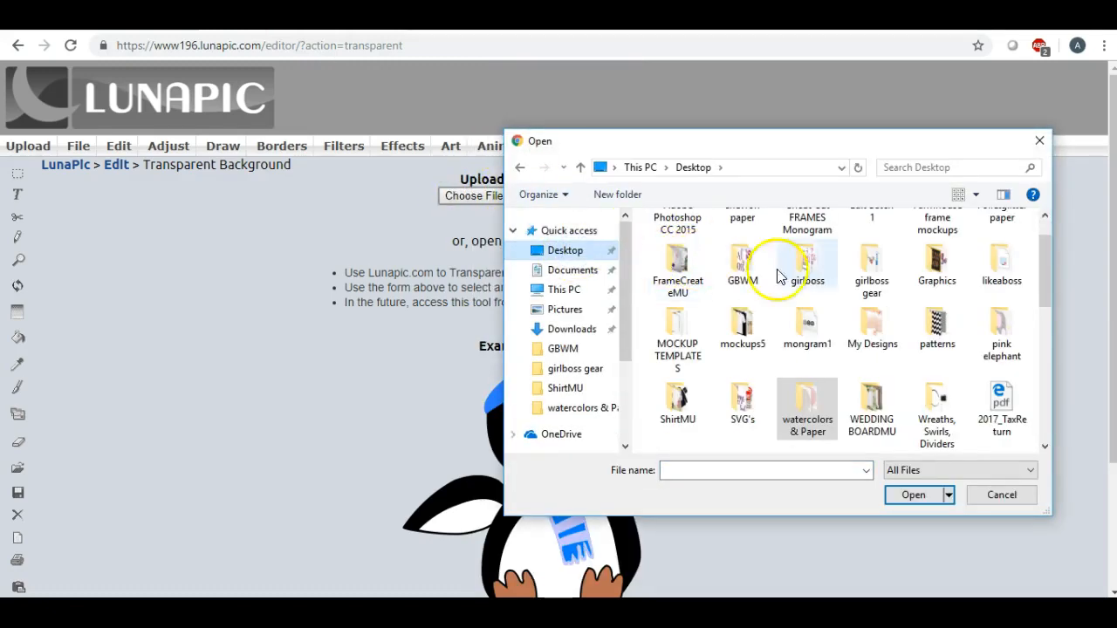
pyautogui.scroll(1, 867, 287)
pyautogui.scroll(-2, 867, 287)
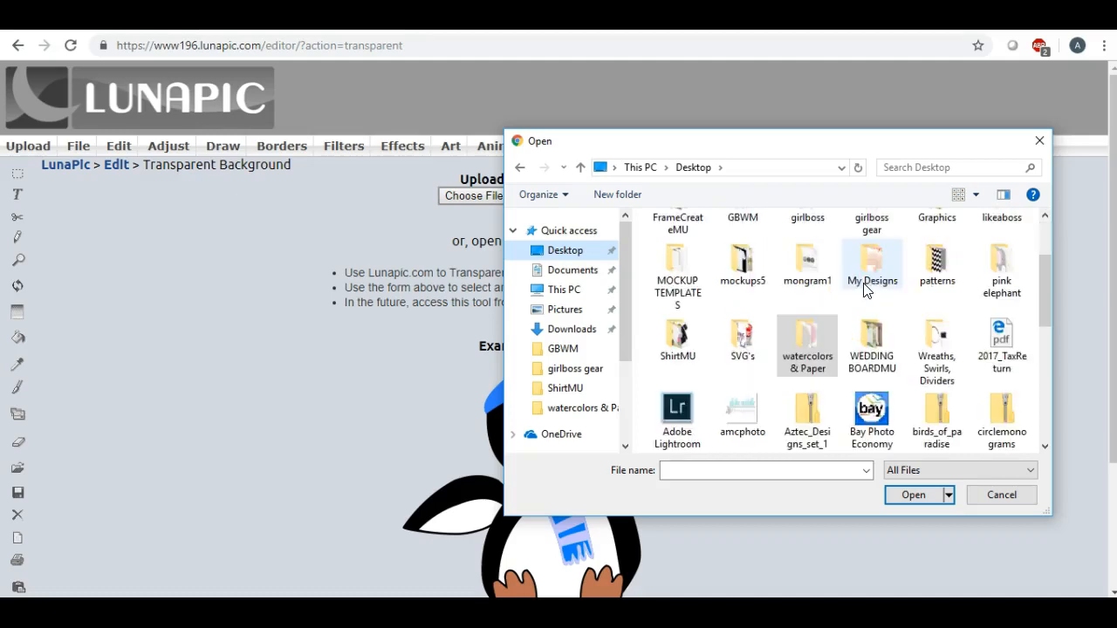
# Look through the Documents and Desktop folders for the saved circle image
pyautogui.click(569, 272)
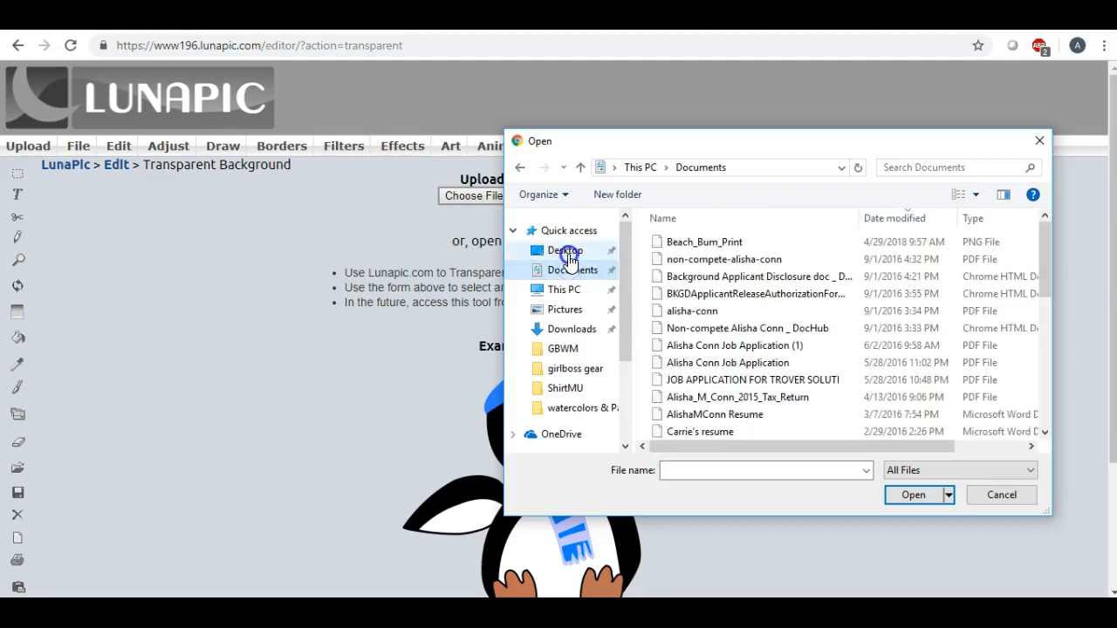
pyautogui.click(565, 250)
pyautogui.scroll(-5, 757, 268)
pyautogui.scroll(5, 757, 268)
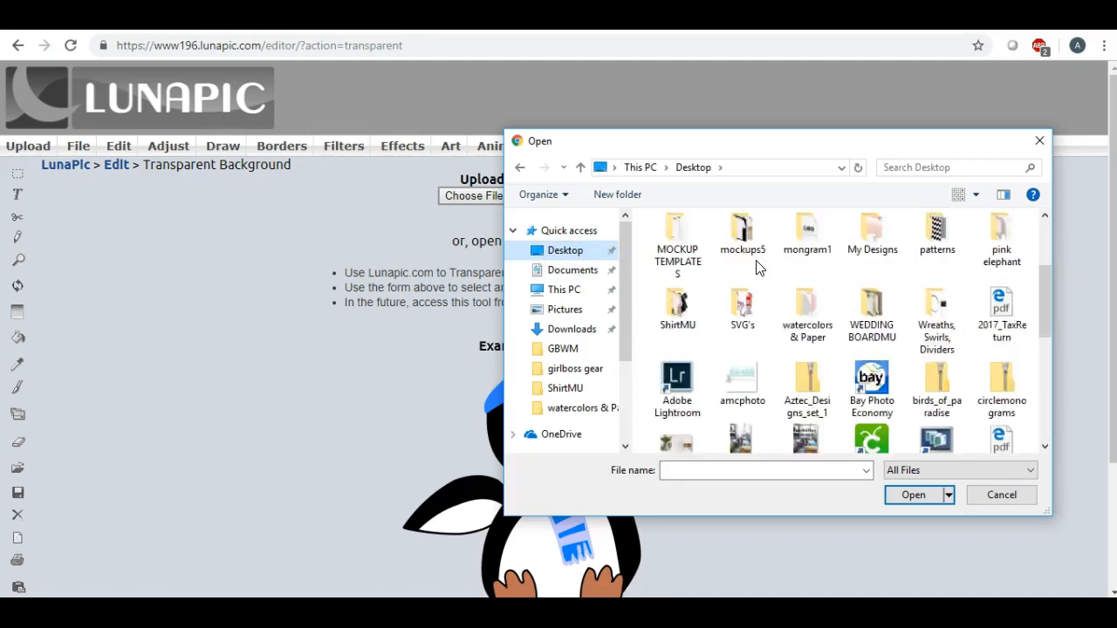
pyautogui.scroll(-5, 758, 268)
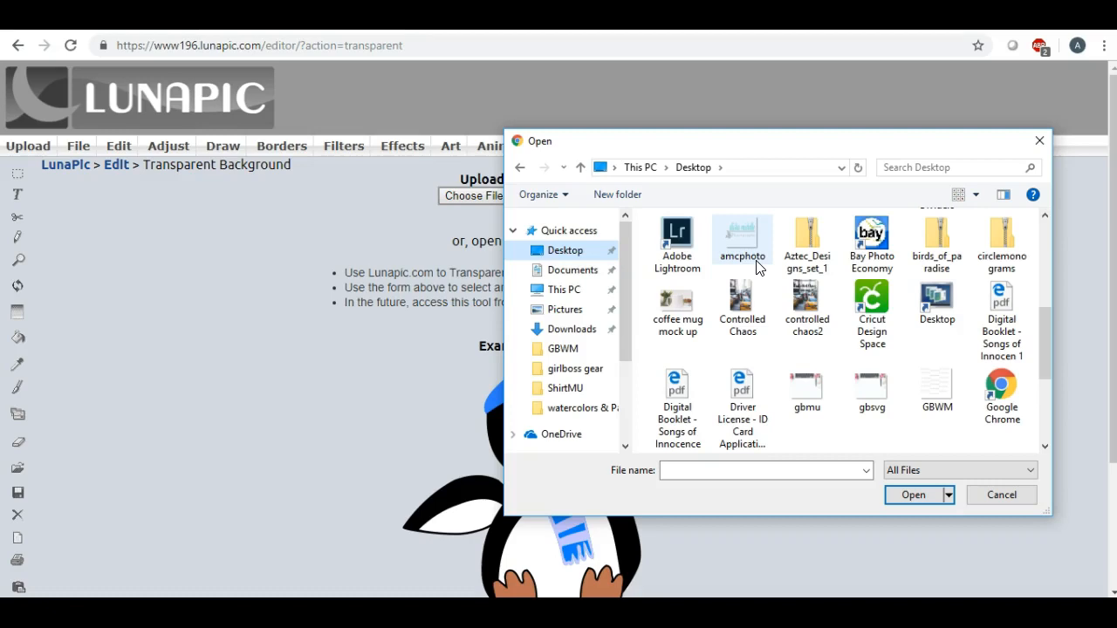
pyautogui.scroll(-2, 758, 267)
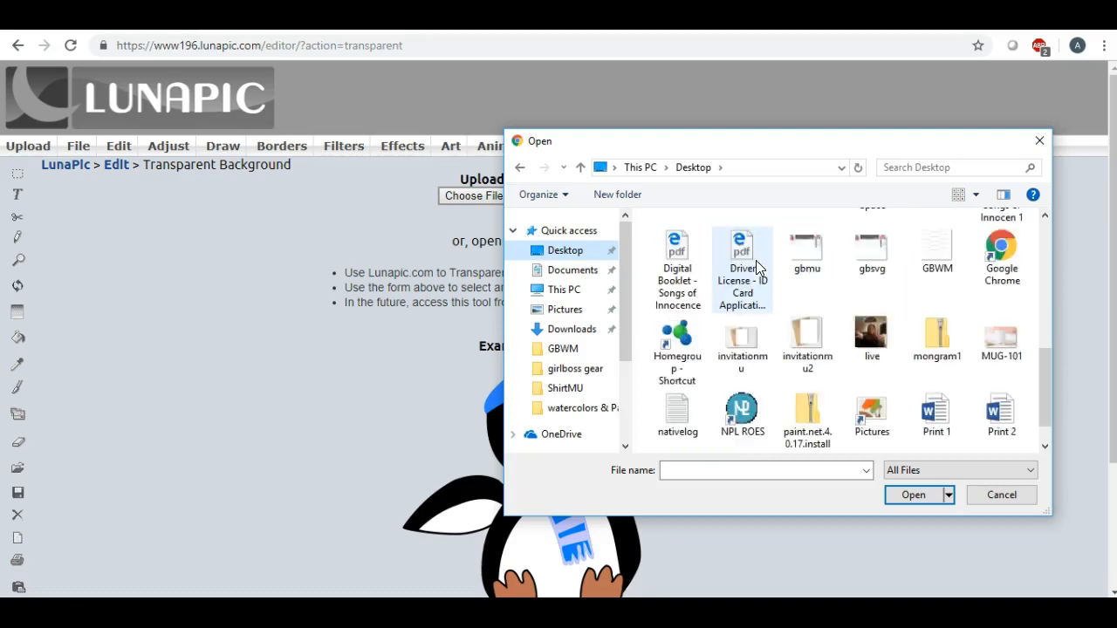
pyautogui.scroll(5, 757, 267)
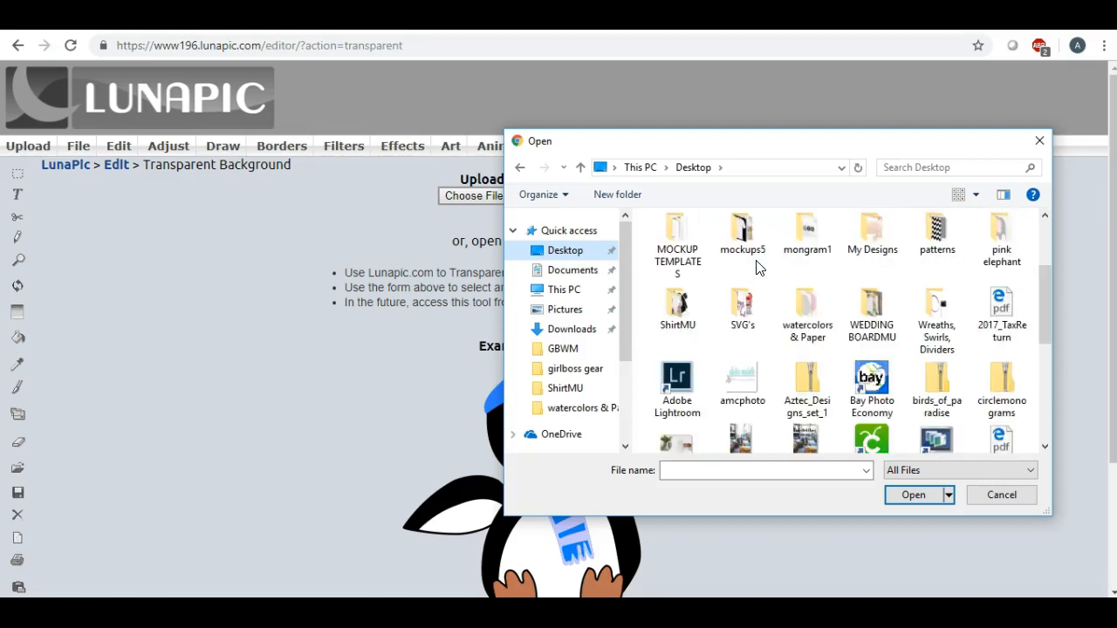
pyautogui.scroll(2, 758, 268)
# Locate the saved circle image and load it into the Transparent Background tool
pyautogui.click(569, 271)
pyautogui.click(565, 251)
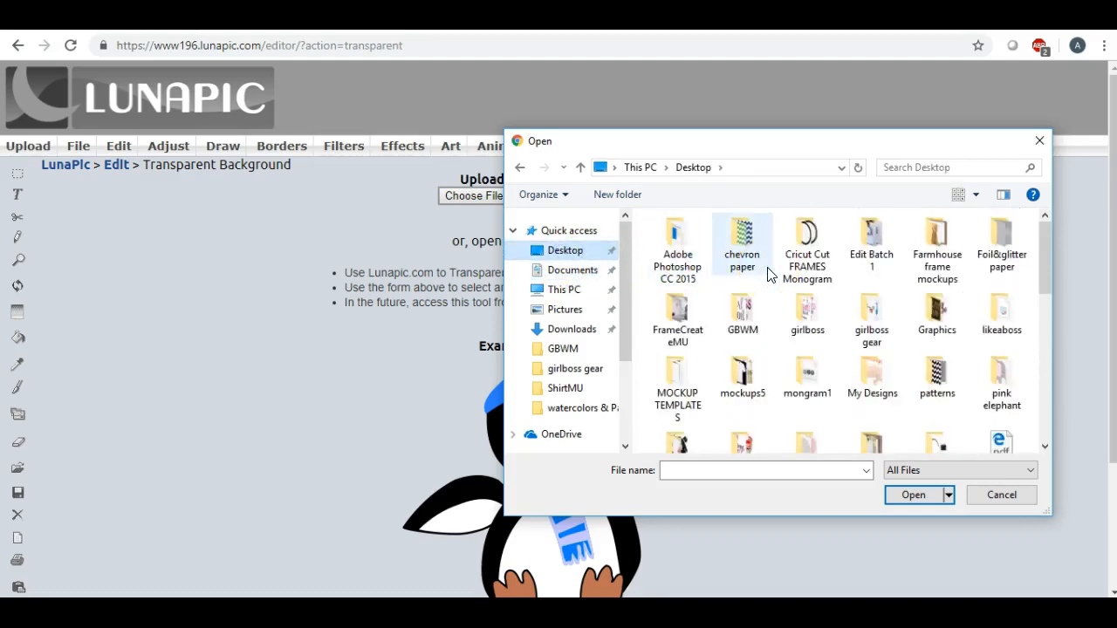
pyautogui.scroll(-2, 769, 275)
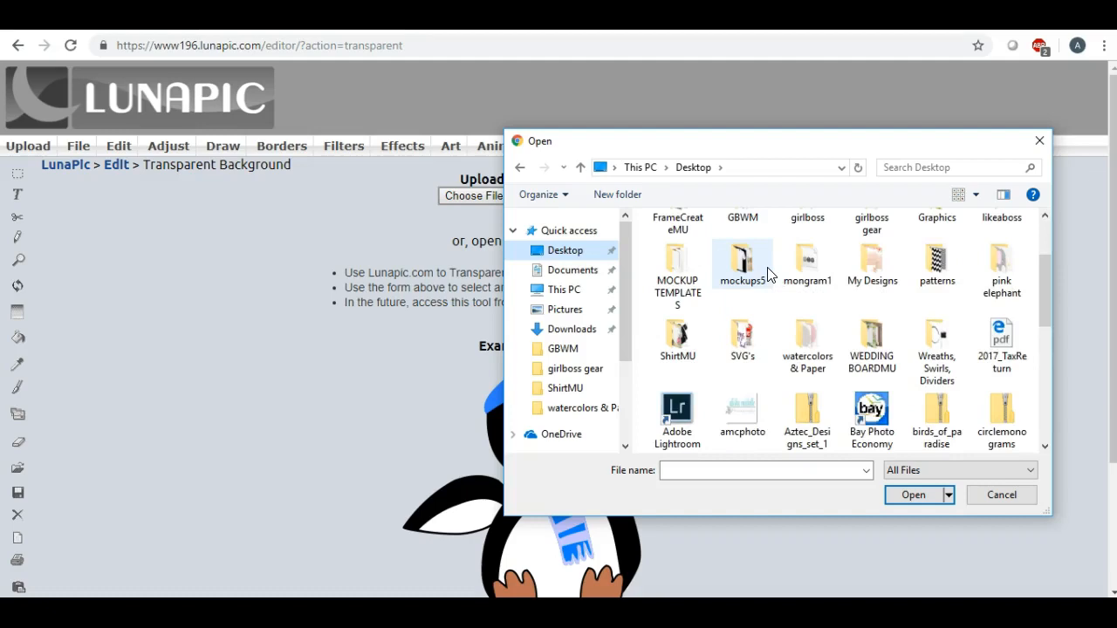
pyautogui.scroll(-2, 767, 274)
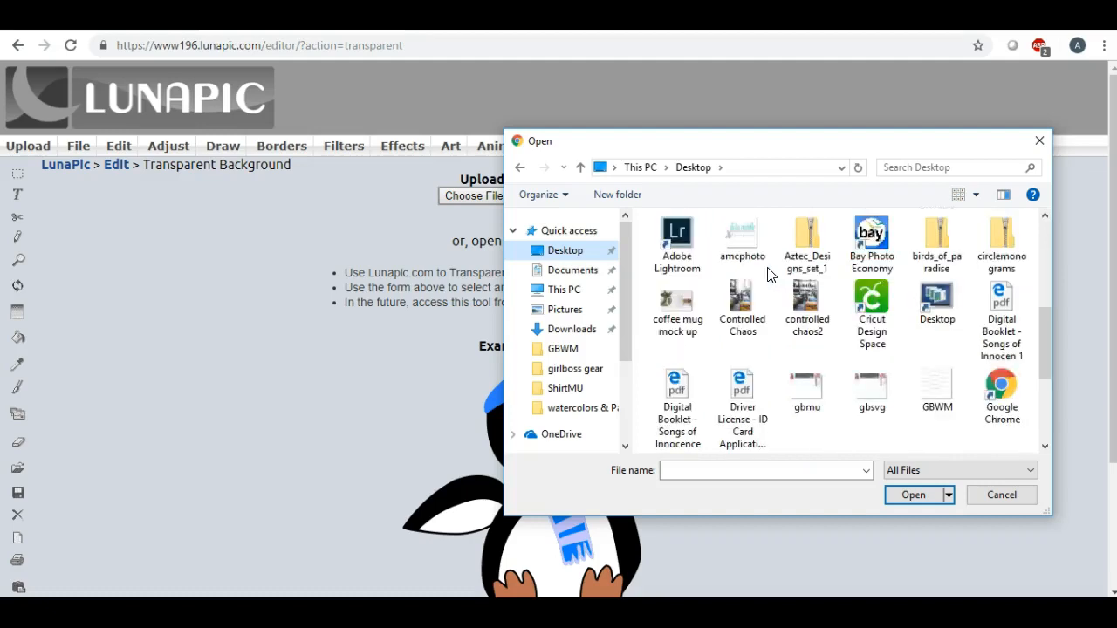
pyautogui.scroll(-2, 770, 275)
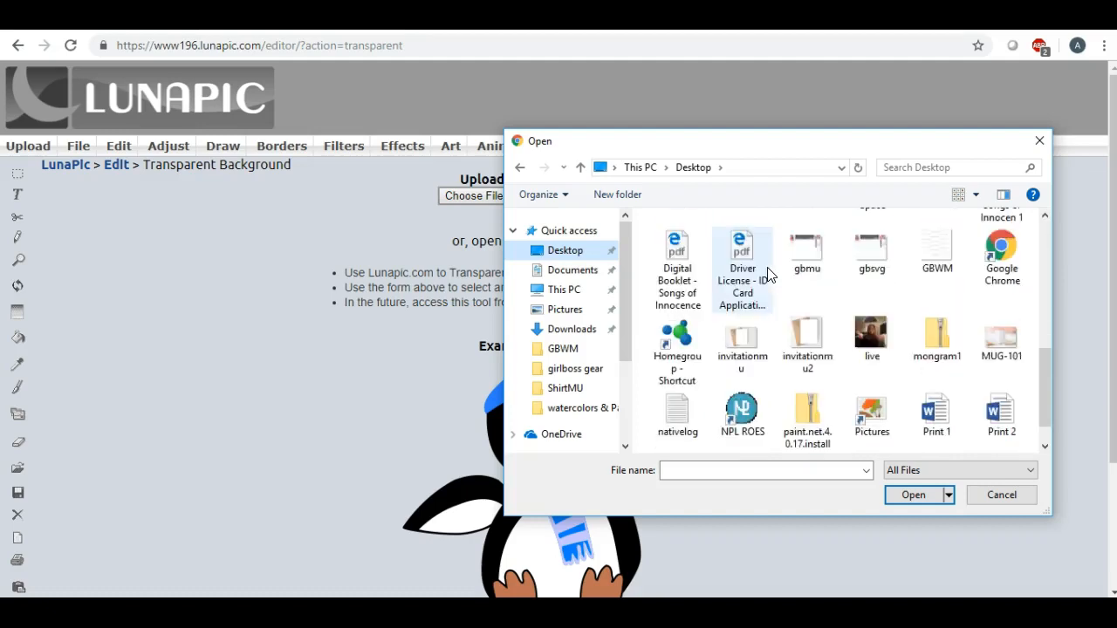
pyautogui.scroll(-1, 770, 275)
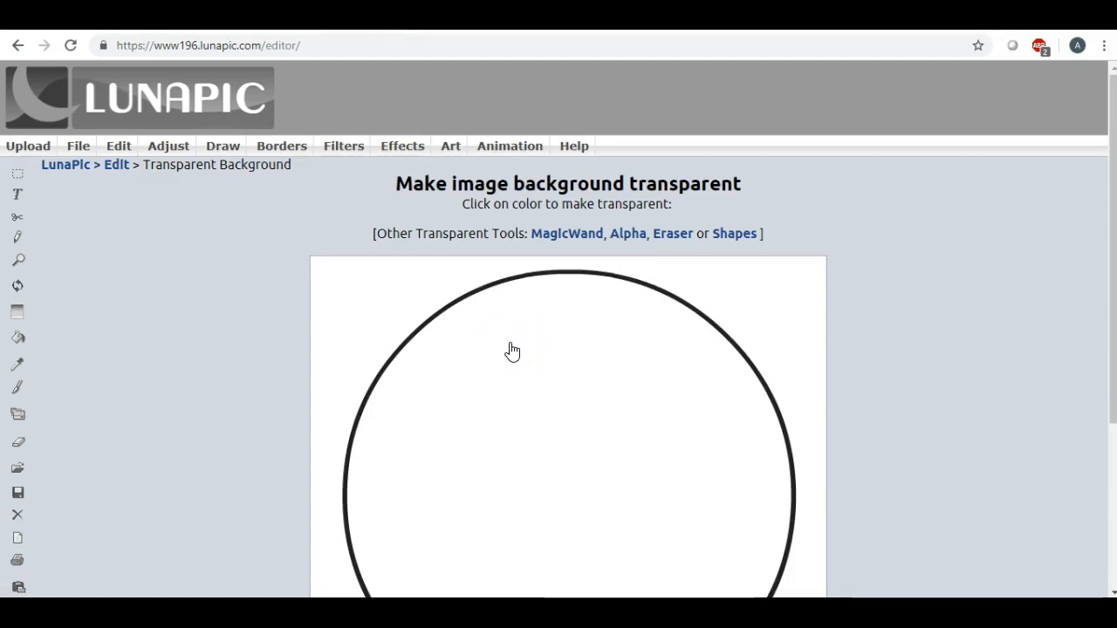
# Make the white inside and around the circle outline transparent and apply the effect
pyautogui.click(517, 354)
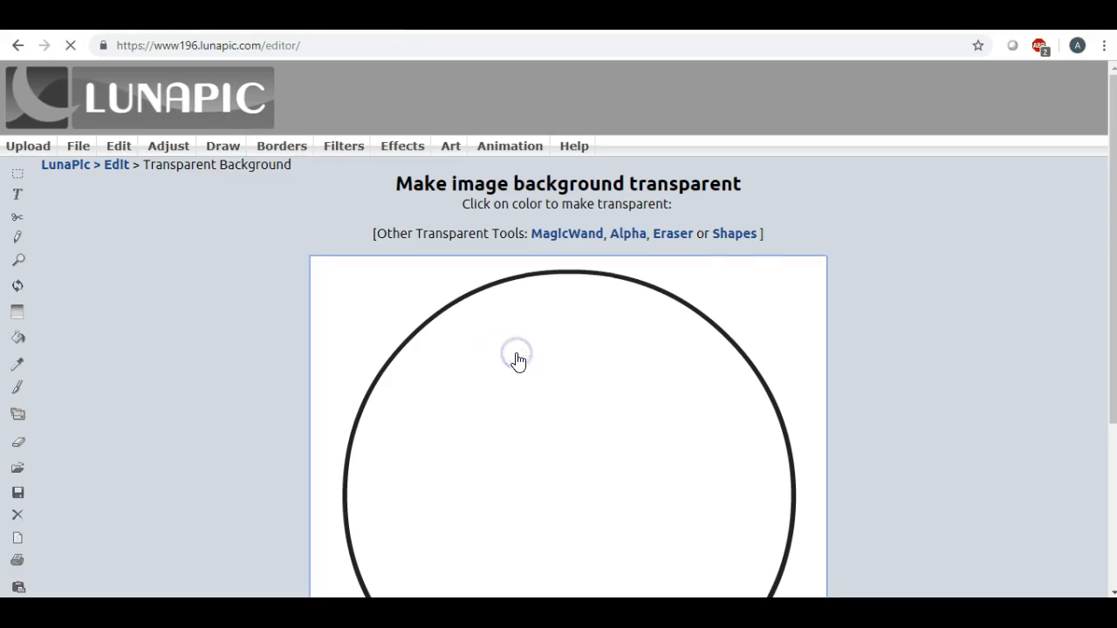
pyautogui.scroll(-3, 508, 356)
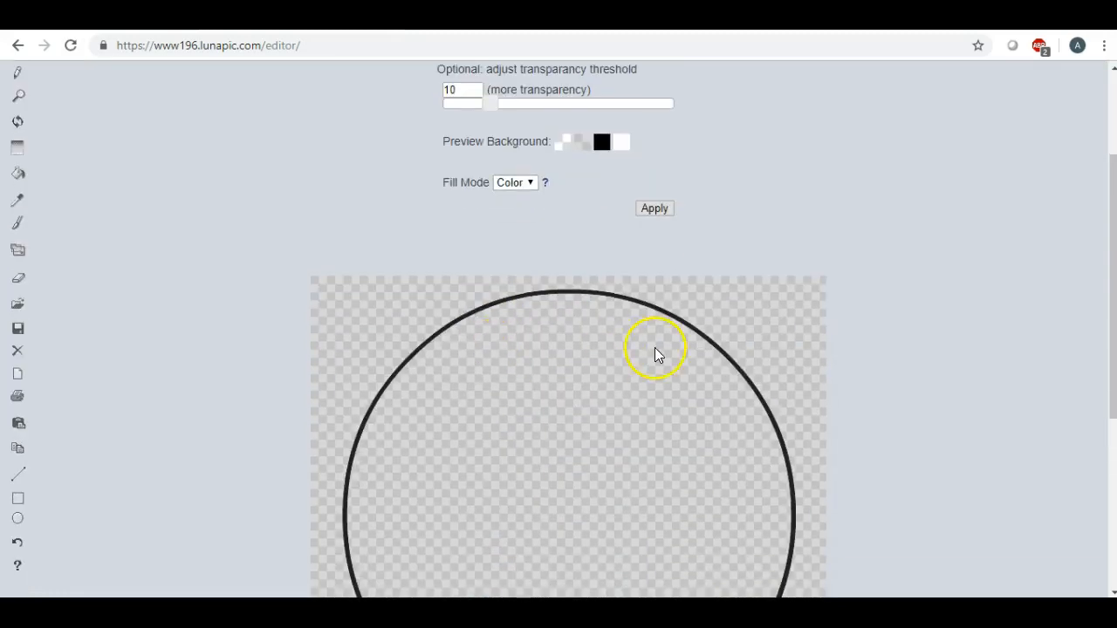
pyautogui.scroll(-3, 623, 350)
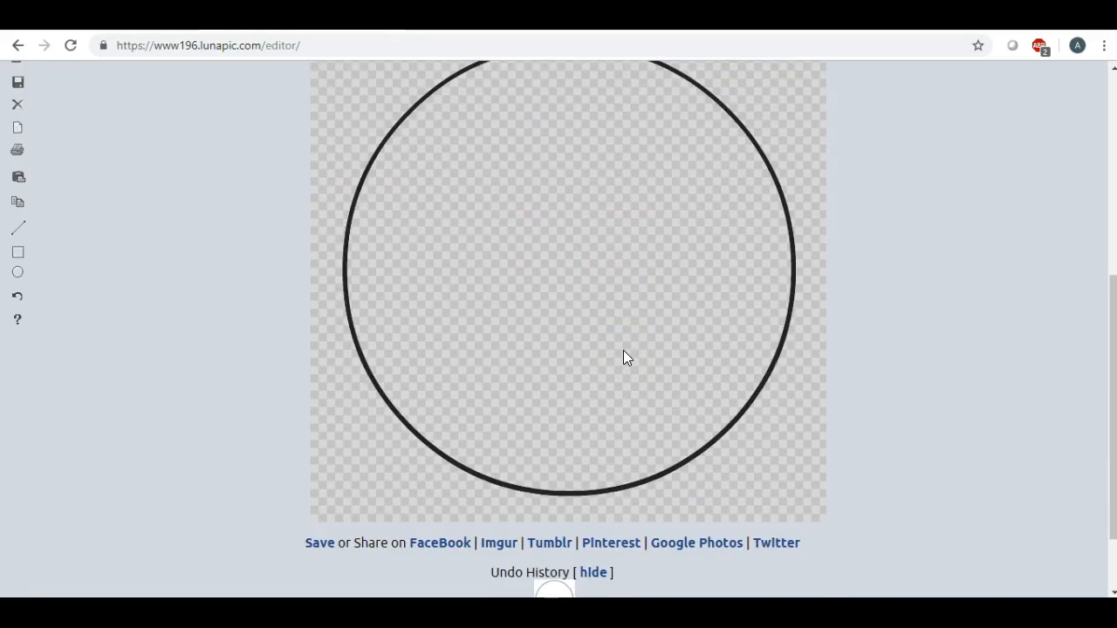
pyautogui.scroll(3, 623, 350)
pyautogui.click(659, 225)
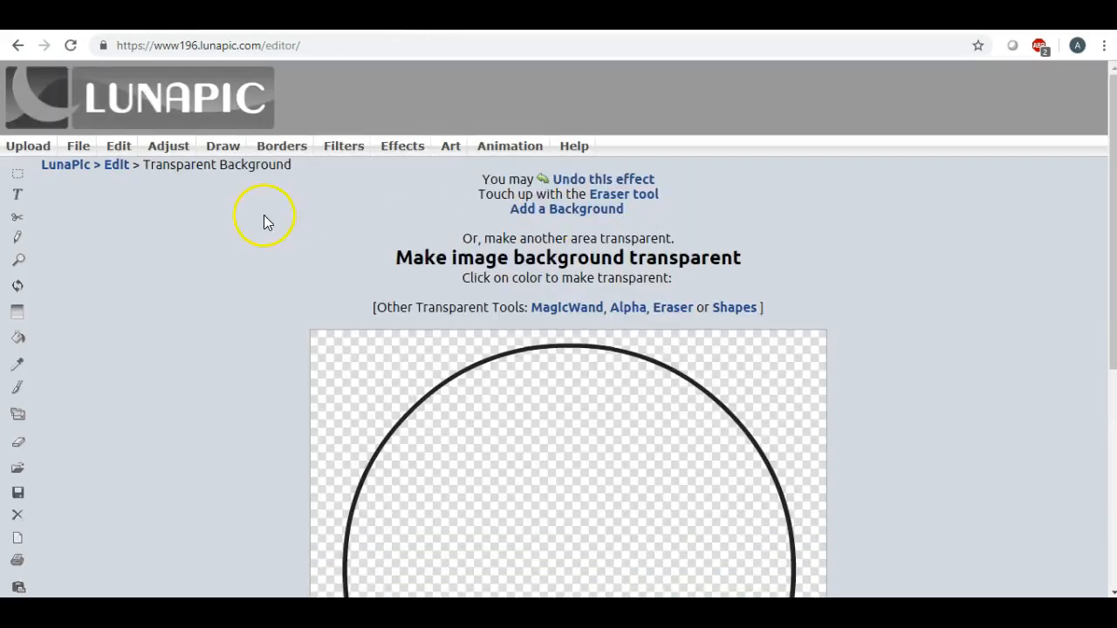
# Save the transparent circle as a PNG and open the downloaded file
pyautogui.moveTo(75, 144)
pyautogui.click(79, 167)
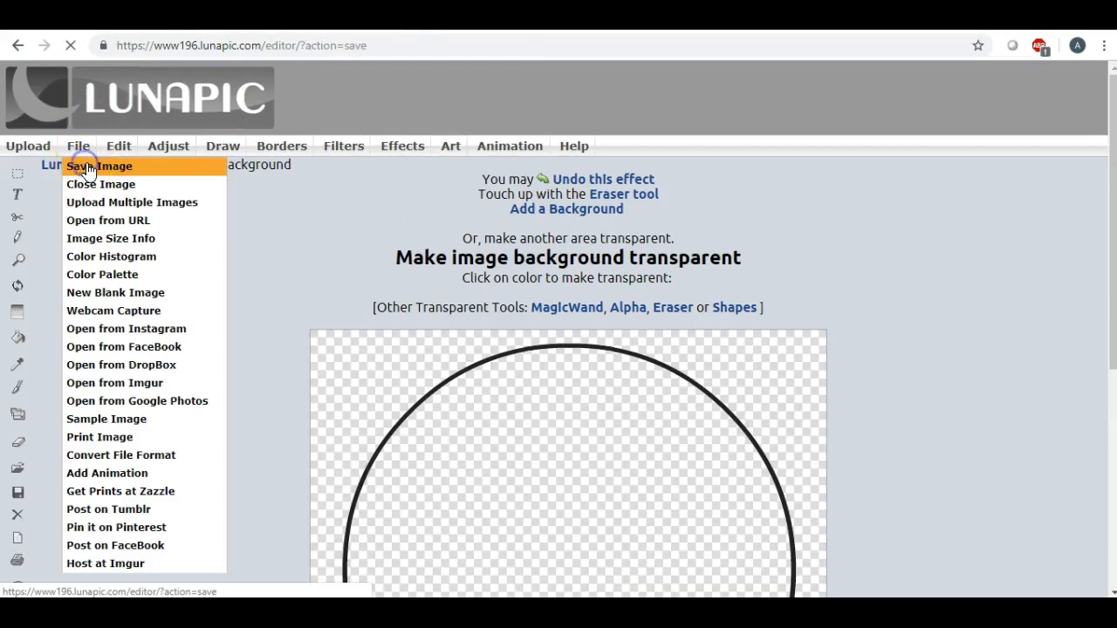
pyautogui.click(528, 234)
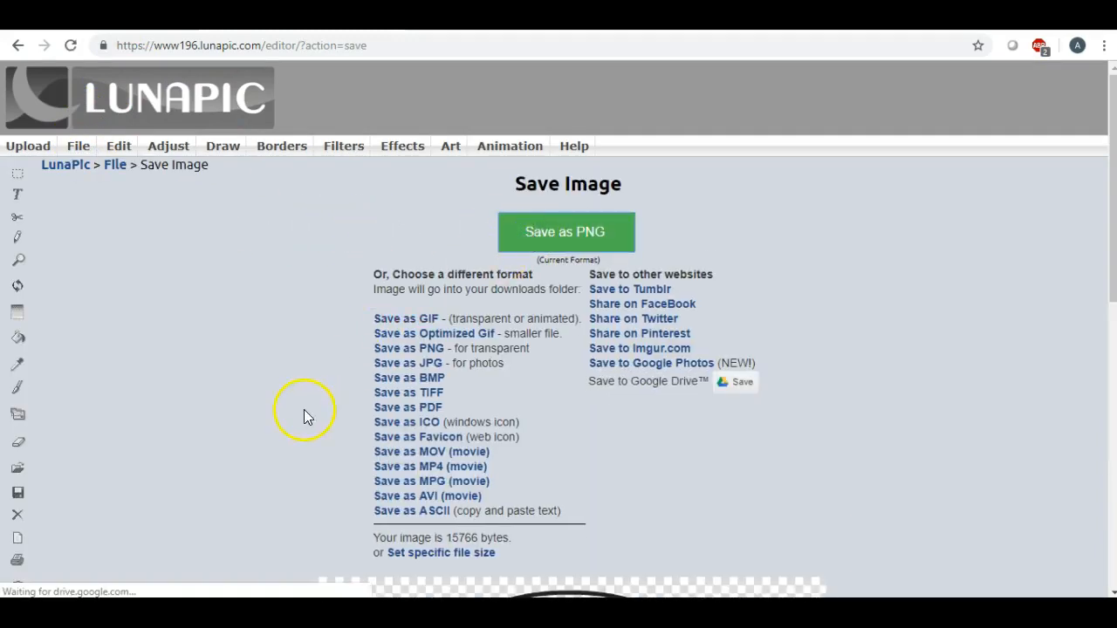
pyautogui.click(534, 232)
pyautogui.click(92, 579)
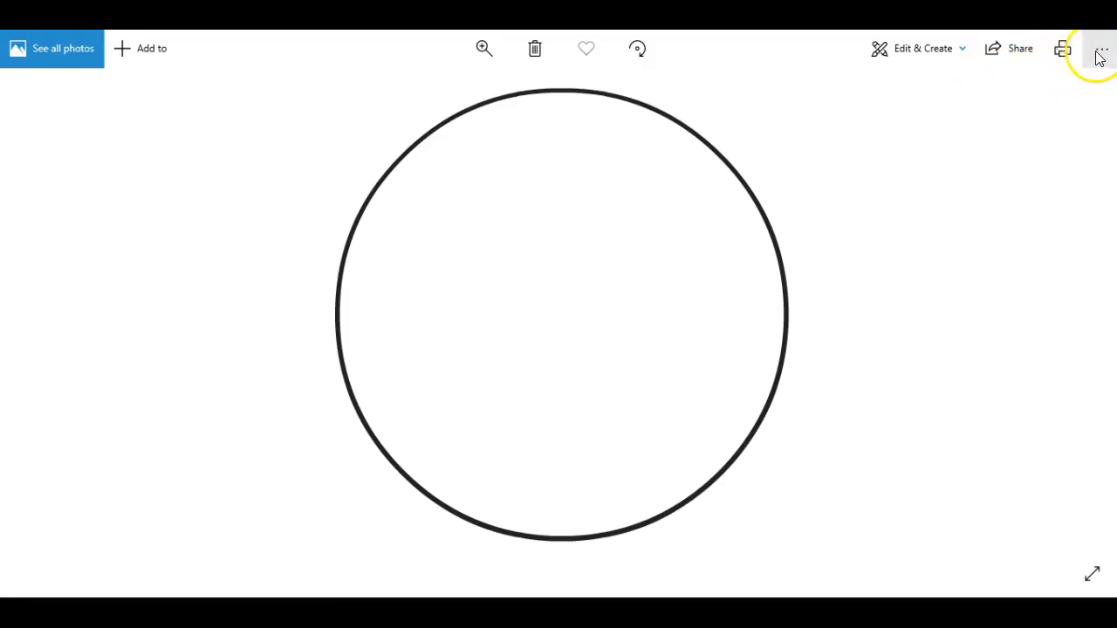
# Save a copy of the transparent circle to the Desktop as a PNG named circle000
pyautogui.click(1098, 52)
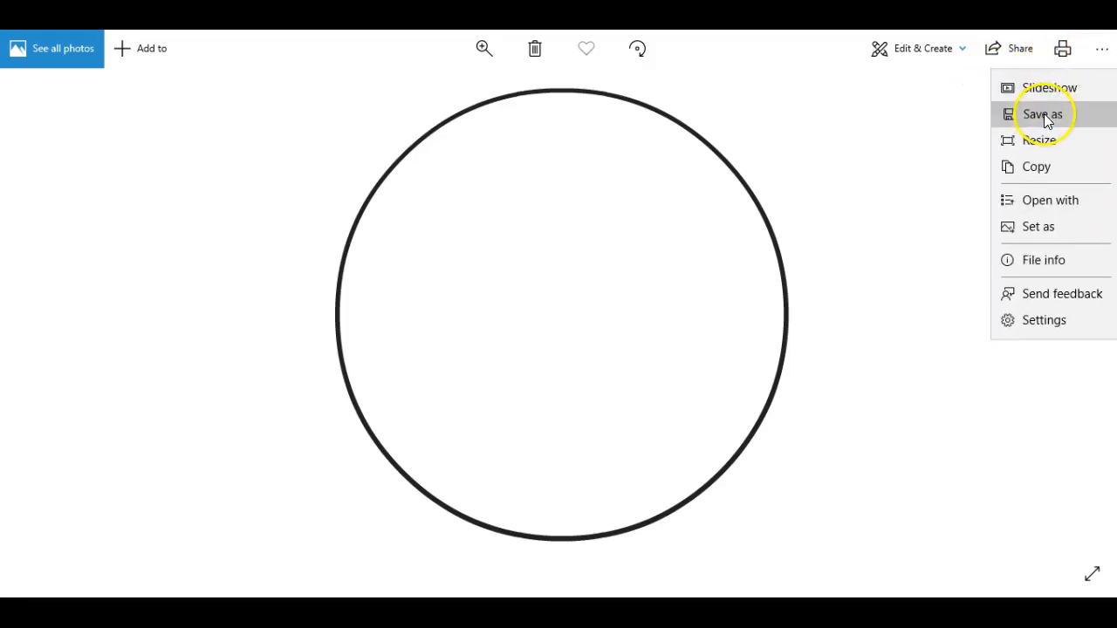
pyautogui.click(1044, 113)
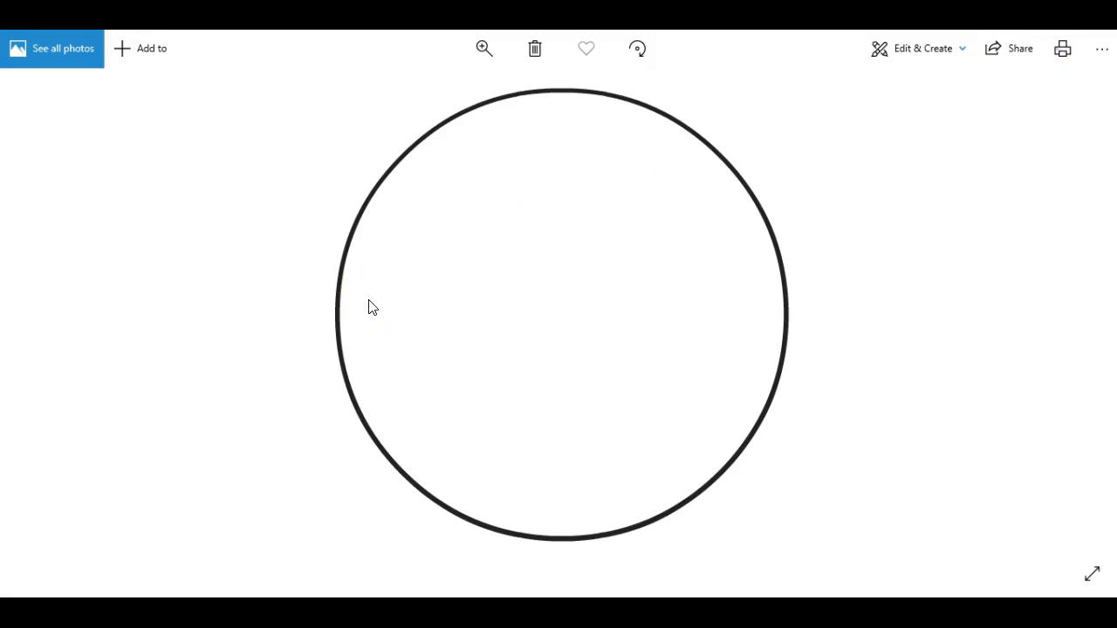
pyautogui.press('BackSpace')
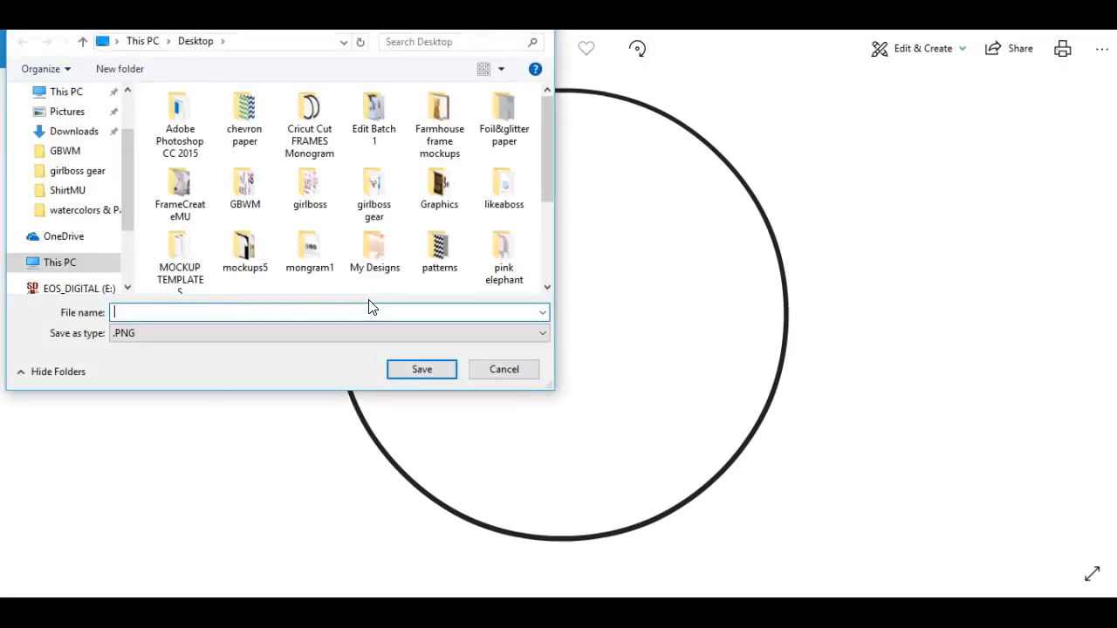
pyautogui.moveTo(125, 144); pyautogui.dragTo(131, 109)
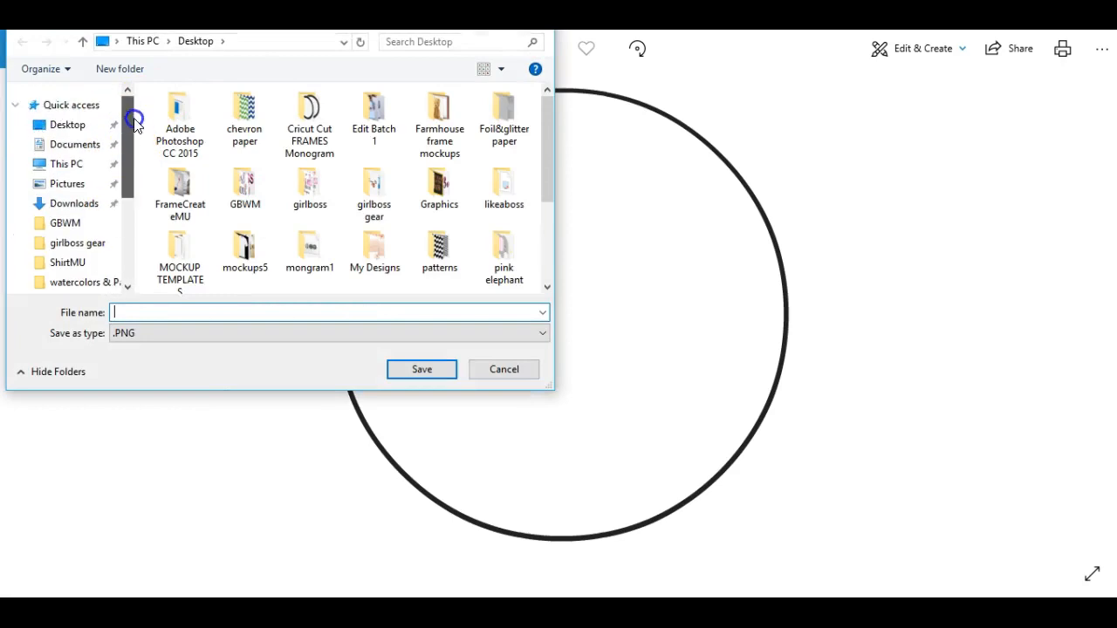
pyautogui.click(76, 128)
pyautogui.click(150, 312)
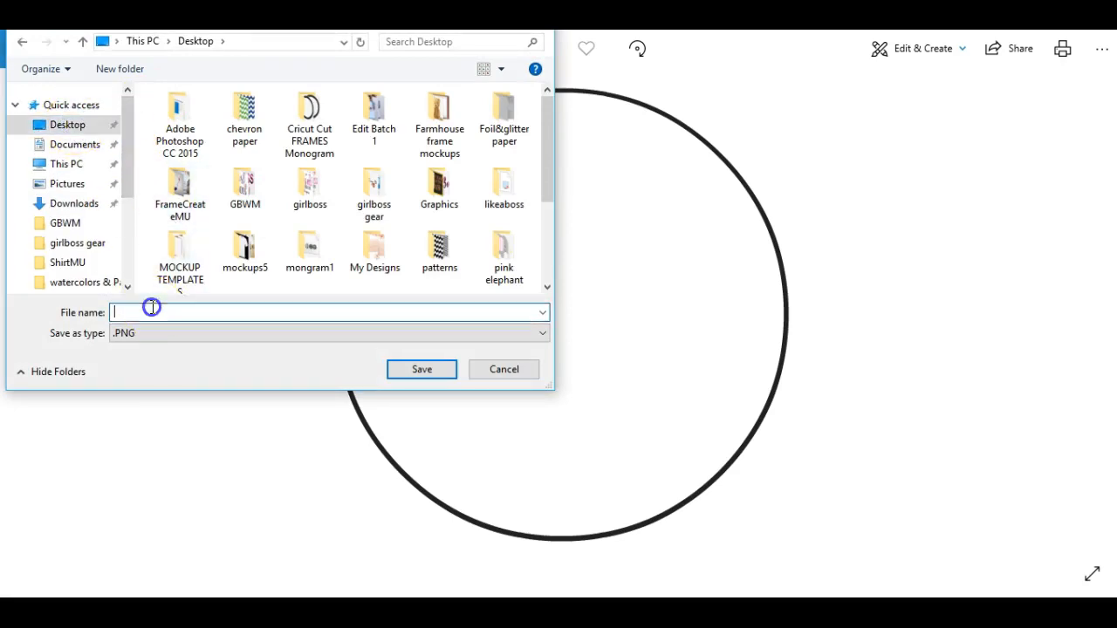
pyautogui.write('circle000')
pyautogui.click(422, 368)
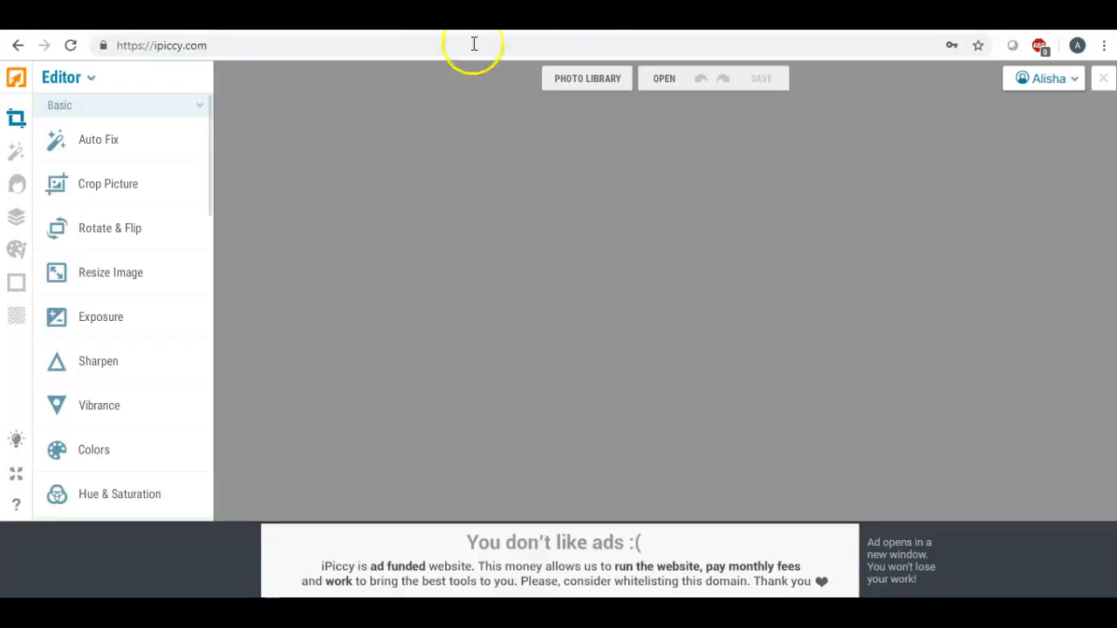
# Switch to iPiccy's Designer and upload the circle000 image from the Desktop
pyautogui.click(91, 79)
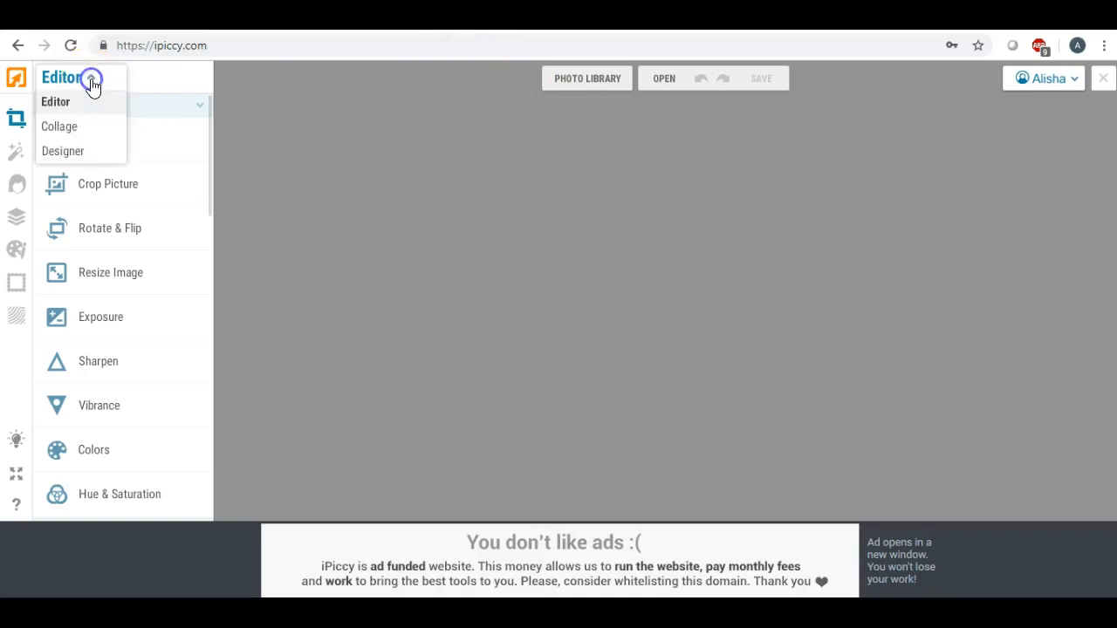
pyautogui.click(82, 151)
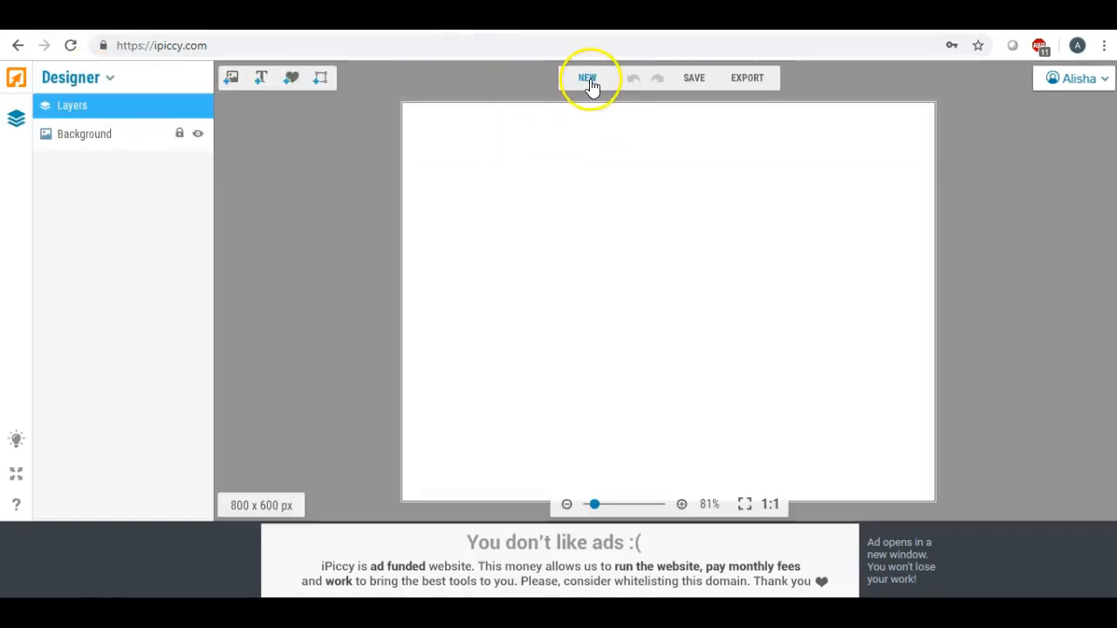
pyautogui.click(231, 78)
pyautogui.click(72, 132)
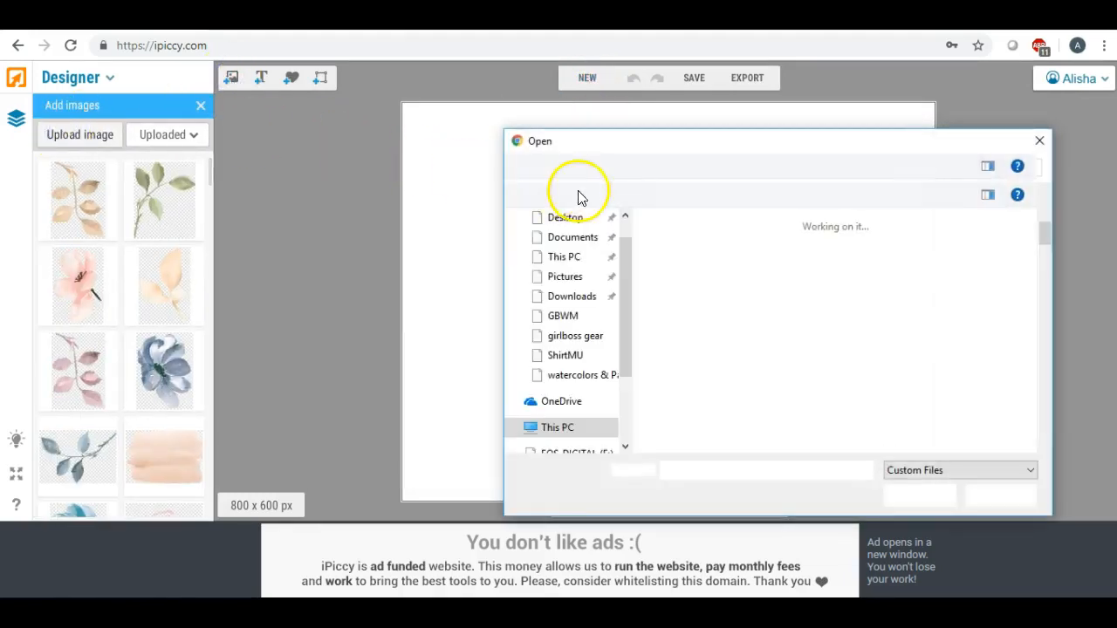
pyautogui.click(625, 218)
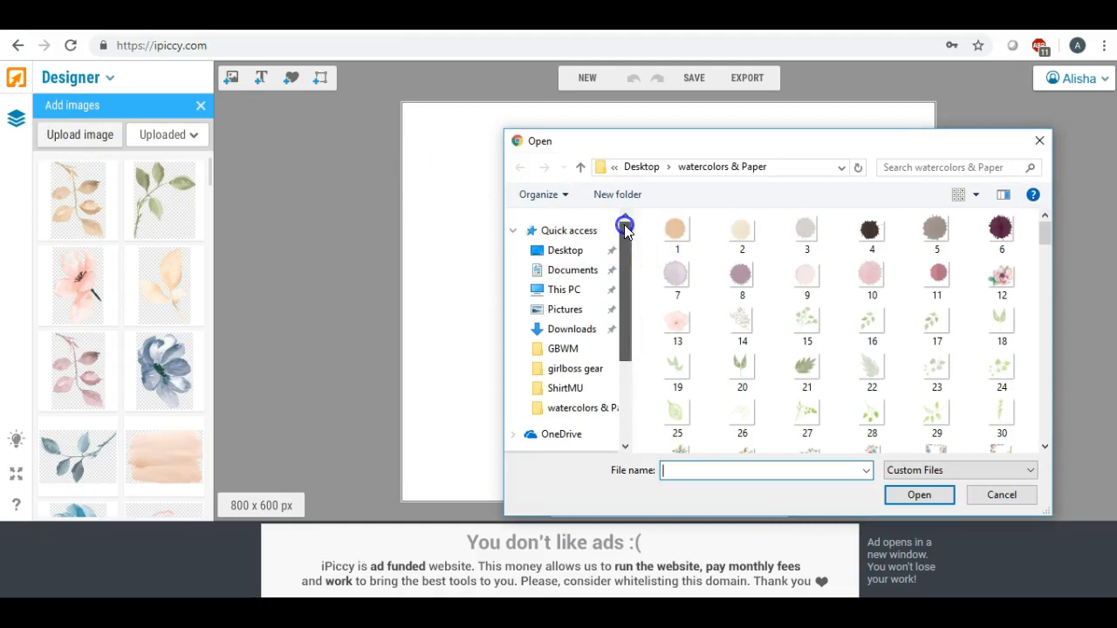
pyautogui.click(579, 249)
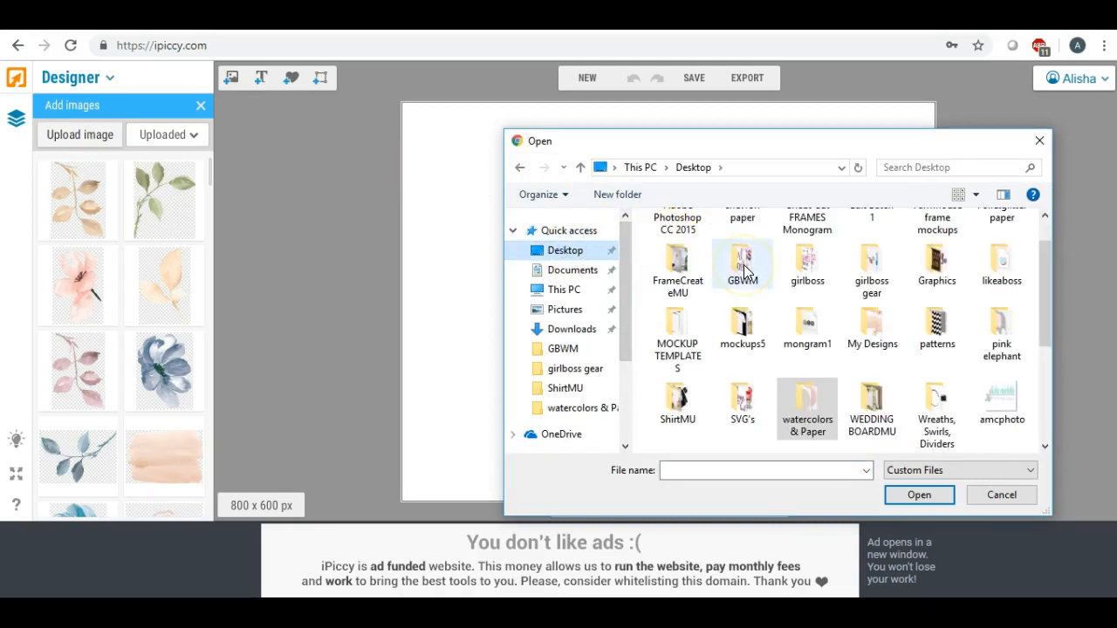
pyautogui.scroll(-3, 744, 269)
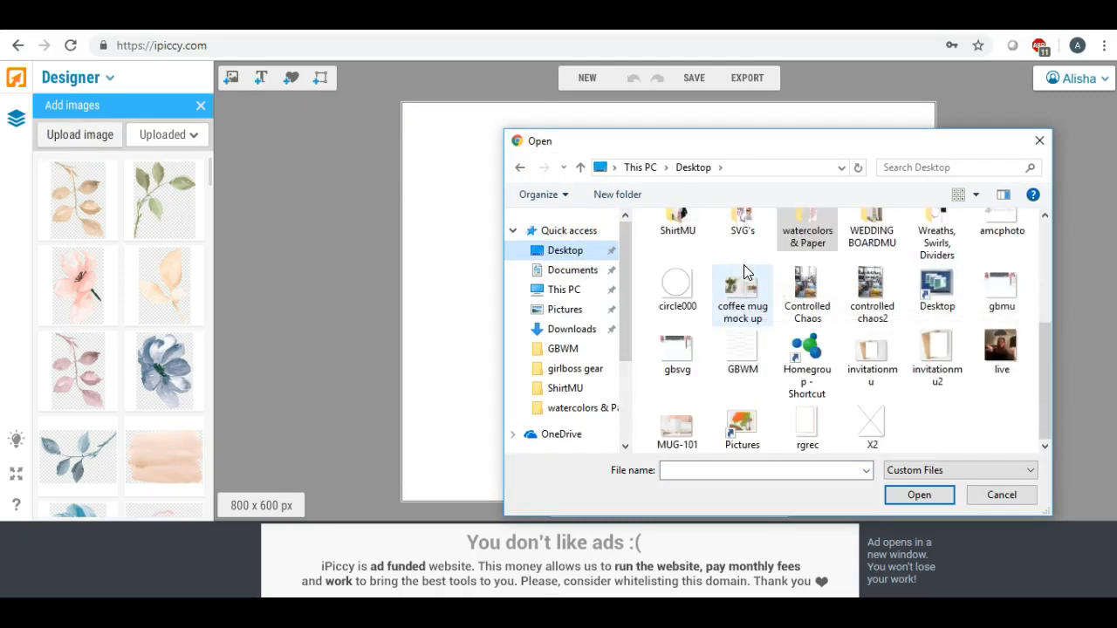
pyautogui.doubleClick(677, 284)
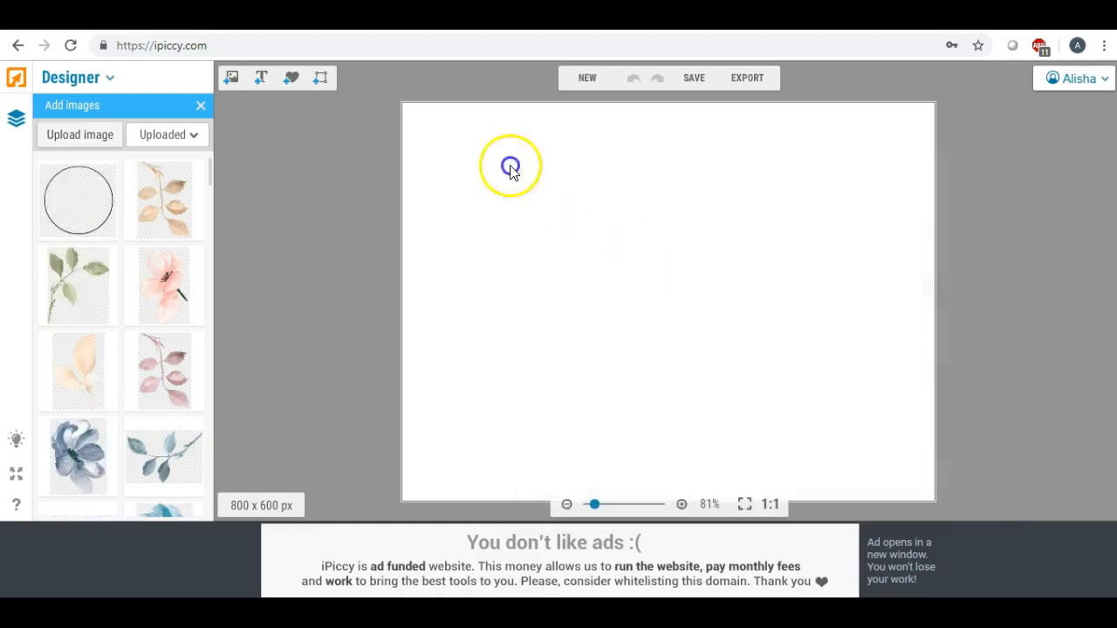
# Place the circle image on the canvas, enlarge it to fill most of the height, and roughly center it
pyautogui.moveTo(101, 191); pyautogui.dragTo(576, 221)
pyautogui.click(582, 223)
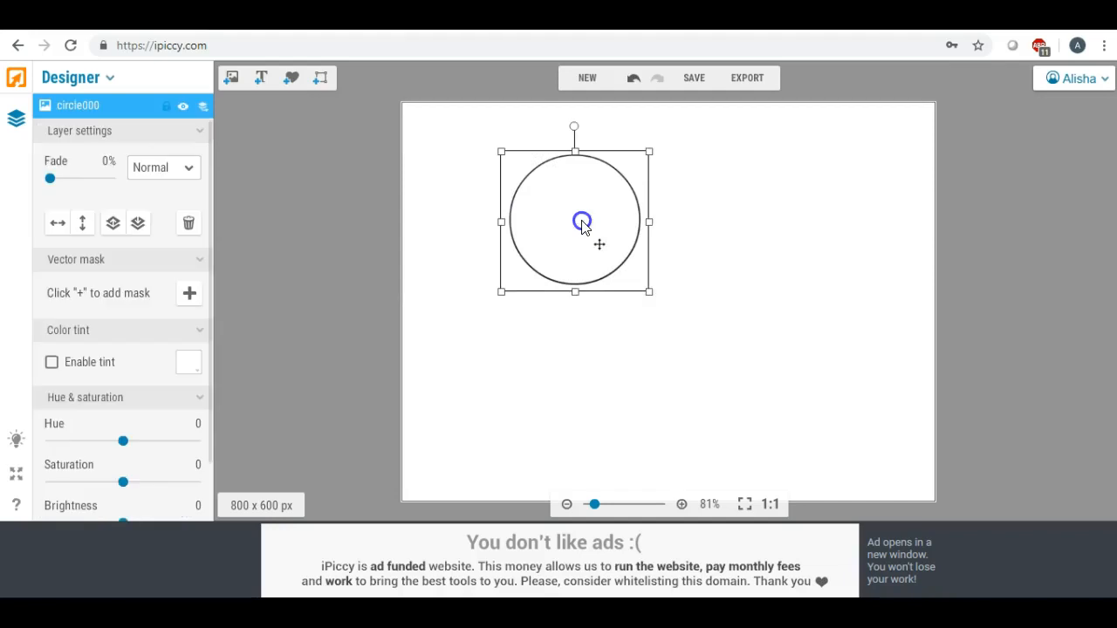
pyautogui.moveTo(650, 291); pyautogui.dragTo(856, 452)
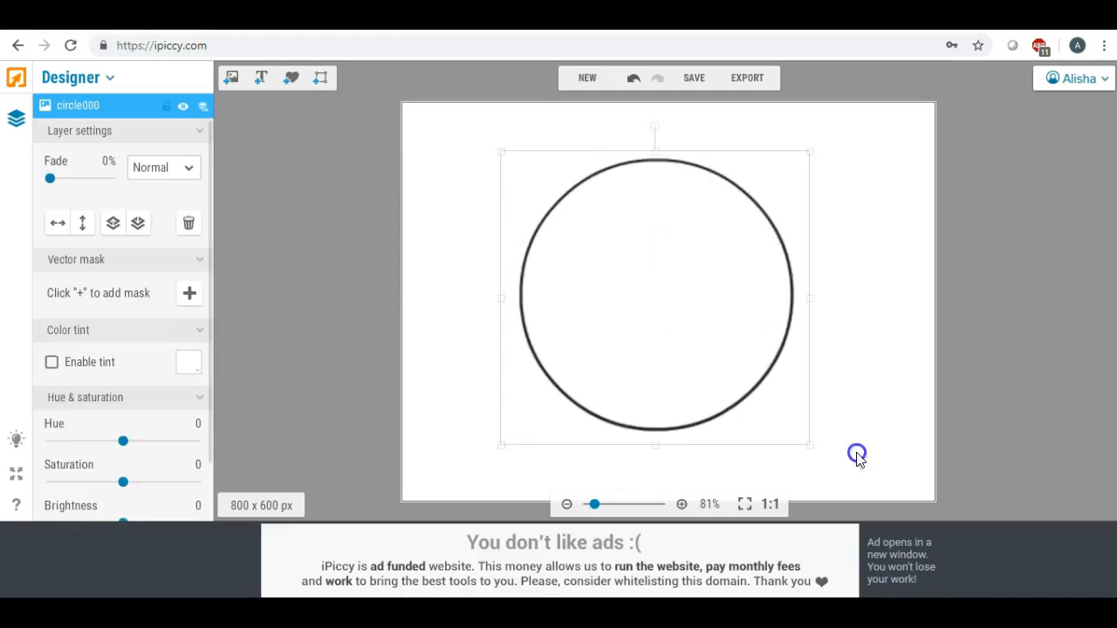
pyautogui.moveTo(700, 305); pyautogui.dragTo(693, 288)
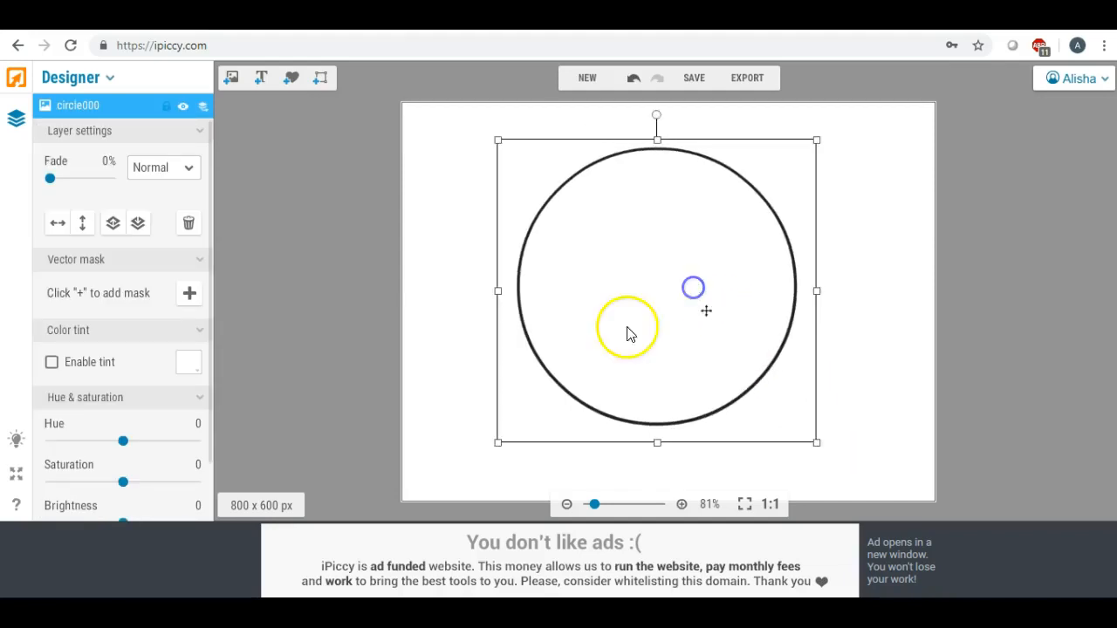
pyautogui.moveTo(498, 447); pyautogui.dragTo(471, 461)
pyautogui.moveTo(643, 245); pyautogui.dragTo(655, 249)
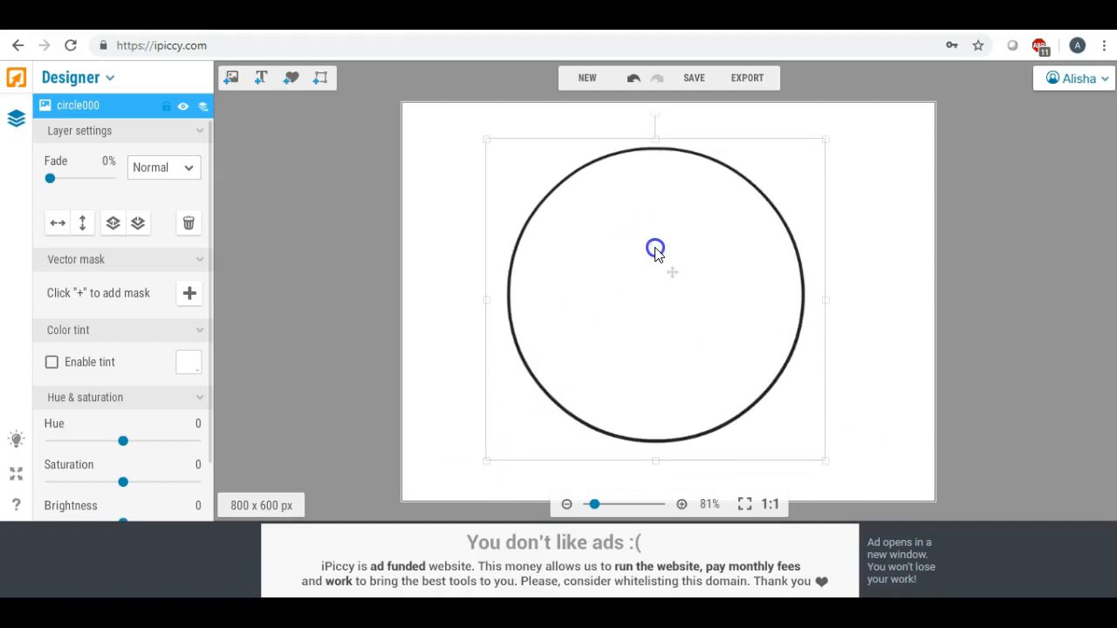
pyautogui.click(420, 218)
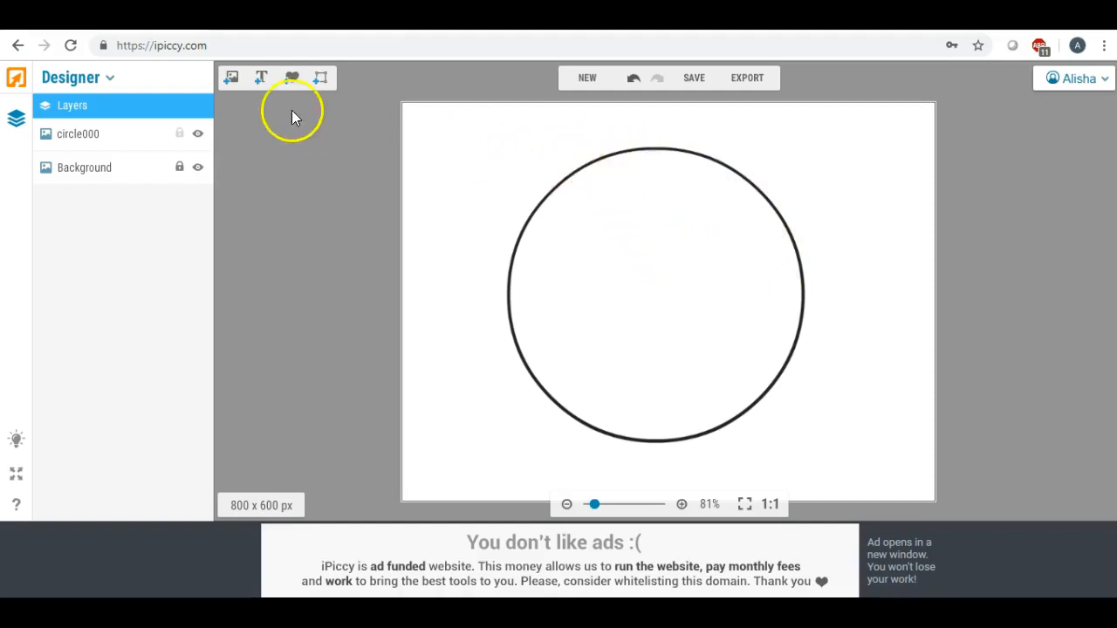
# Add the tall mixed-flower bouquet, rotate it to follow the curve, shrink it, and place it on the circle's upper-right edge
pyautogui.click(231, 80)
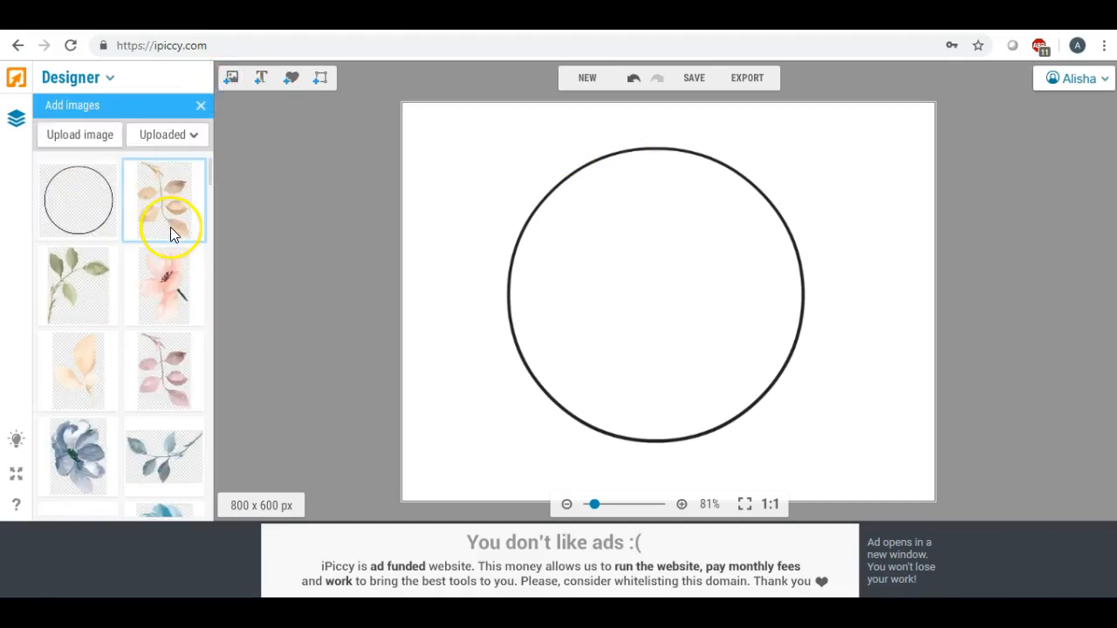
pyautogui.moveTo(210, 168); pyautogui.dragTo(208, 175)
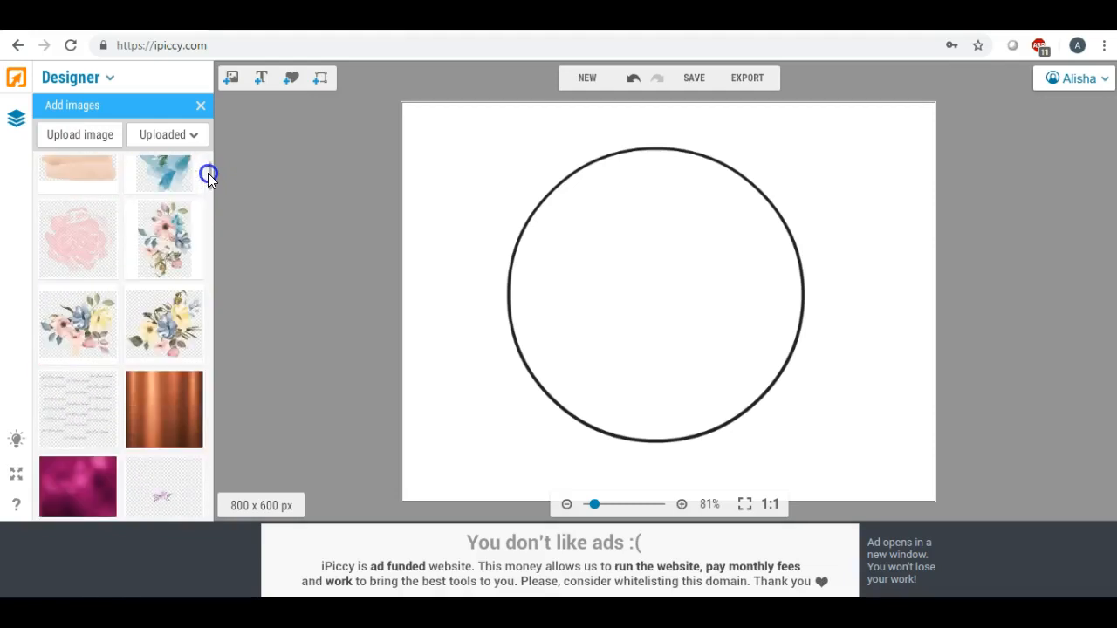
pyautogui.click(187, 225)
pyautogui.moveTo(187, 227); pyautogui.dragTo(625, 270)
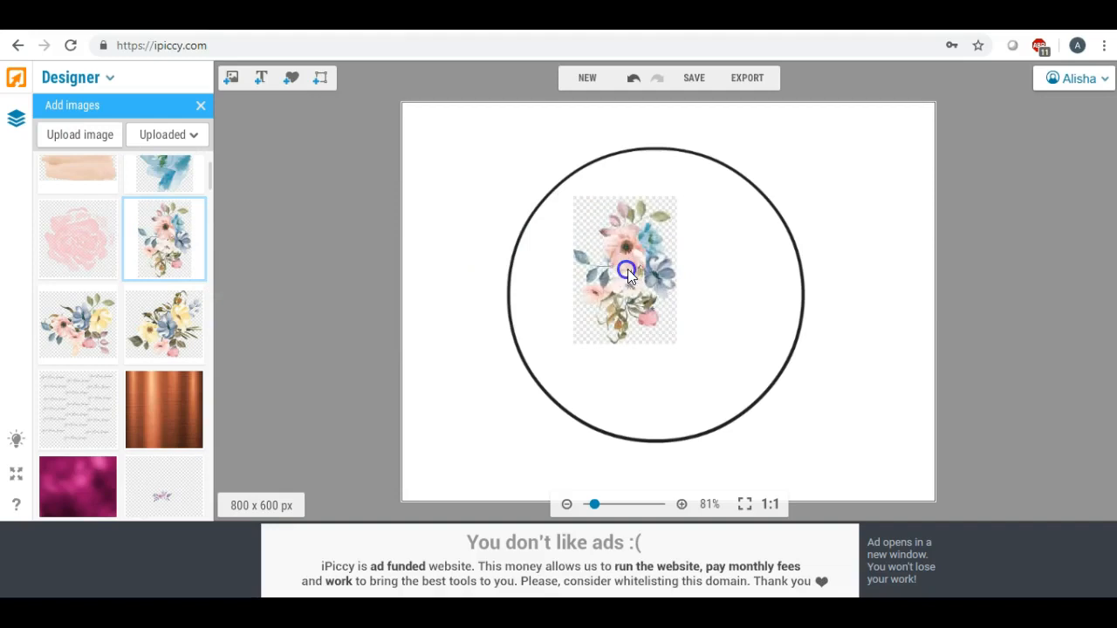
pyautogui.moveTo(618, 169); pyautogui.dragTo(709, 329)
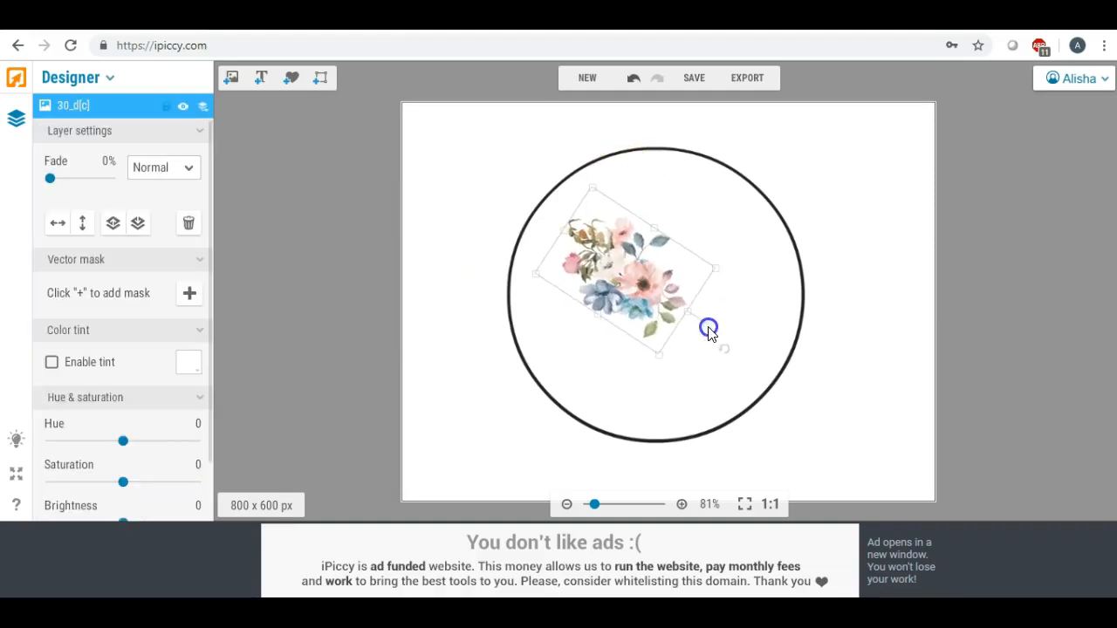
pyautogui.moveTo(623, 271); pyautogui.dragTo(706, 180)
pyautogui.moveTo(743, 261); pyautogui.dragTo(737, 226)
pyautogui.moveTo(714, 185); pyautogui.dragTo(732, 188)
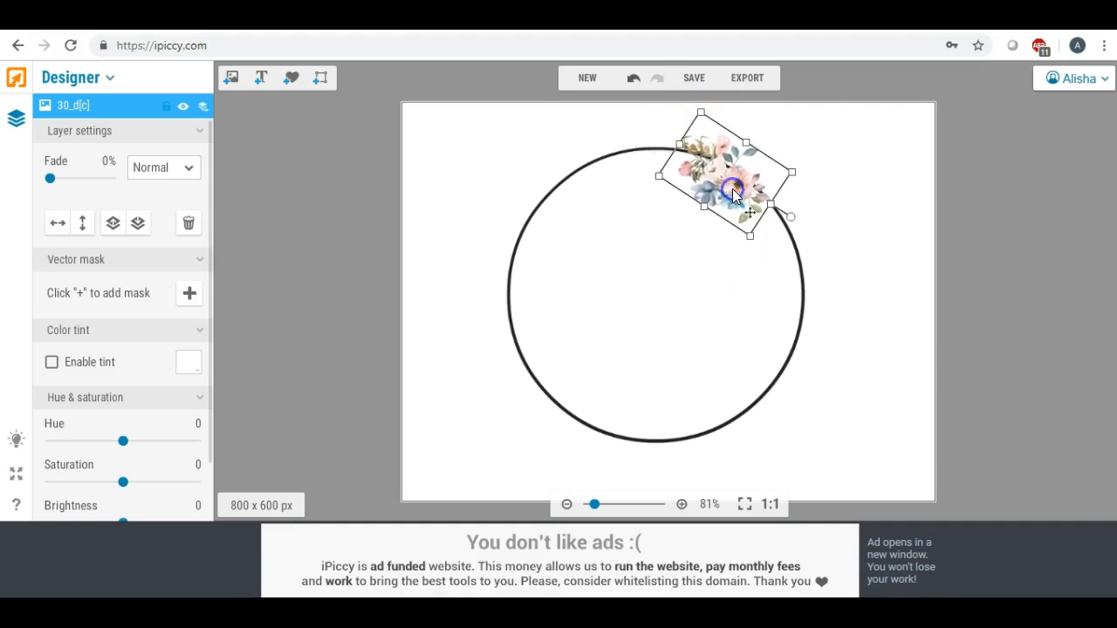
# Add the pink rose, small and slightly tilted, on the circle's top edge beside the bouquet
pyautogui.click(230, 86)
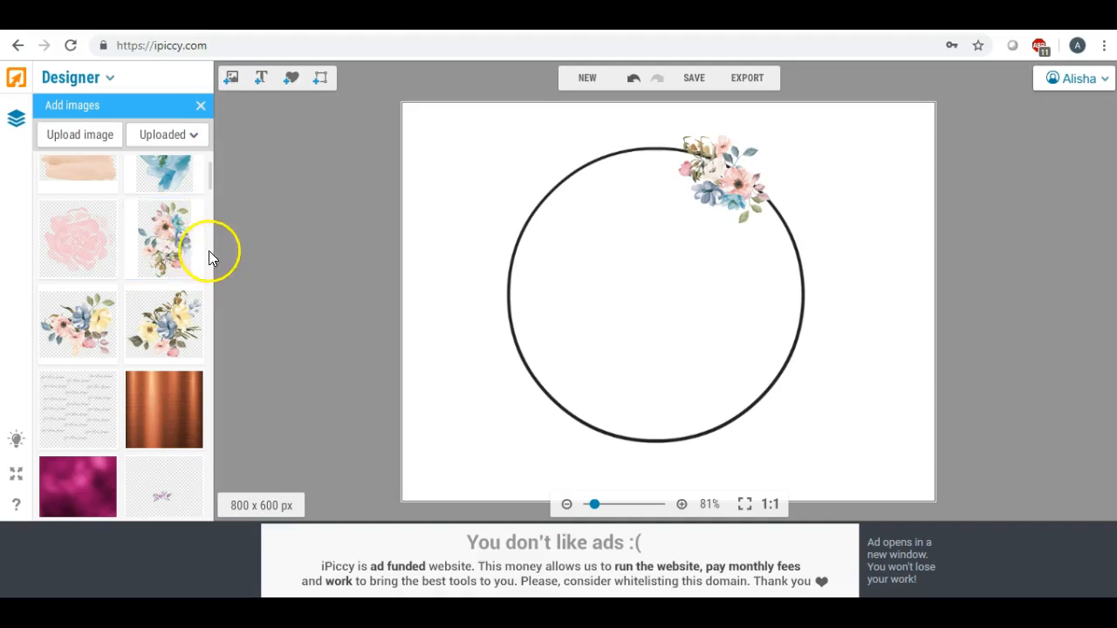
pyautogui.moveTo(83, 238); pyautogui.dragTo(566, 205)
pyautogui.moveTo(494, 129)
pyautogui.mouseDown()
pyautogui.moveTo(545, 210)
pyautogui.moveTo(579, 211)
pyautogui.moveTo(611, 187)
pyautogui.moveTo(661, 217)
pyautogui.moveTo(671, 244)
pyautogui.moveTo(623, 224)
pyautogui.moveTo(643, 175)
pyautogui.moveTo(634, 166)
pyautogui.moveTo(649, 162)
pyautogui.mouseUp()
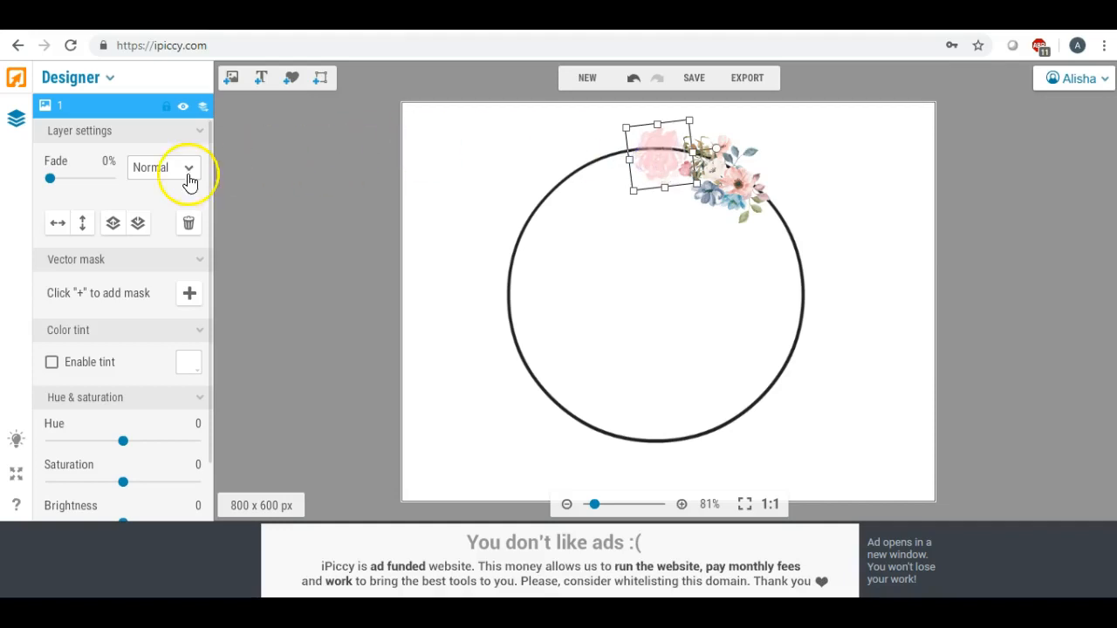
# Add the green leaf branch from the uploaded images to the upper-left part of the circle
pyautogui.click(230, 77)
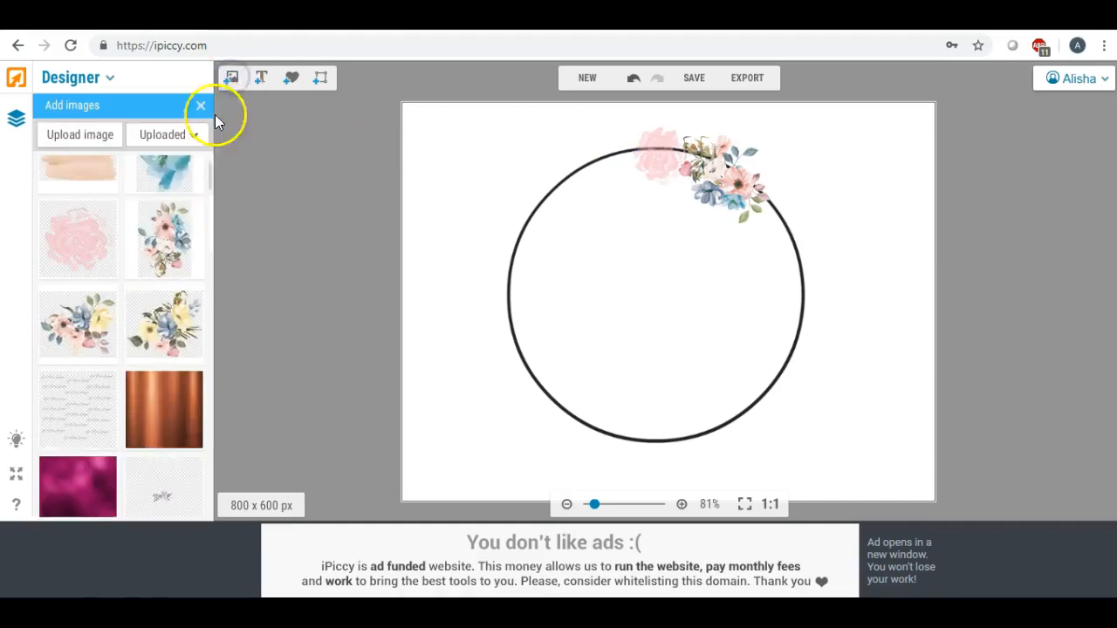
pyautogui.scroll(1, 158, 229)
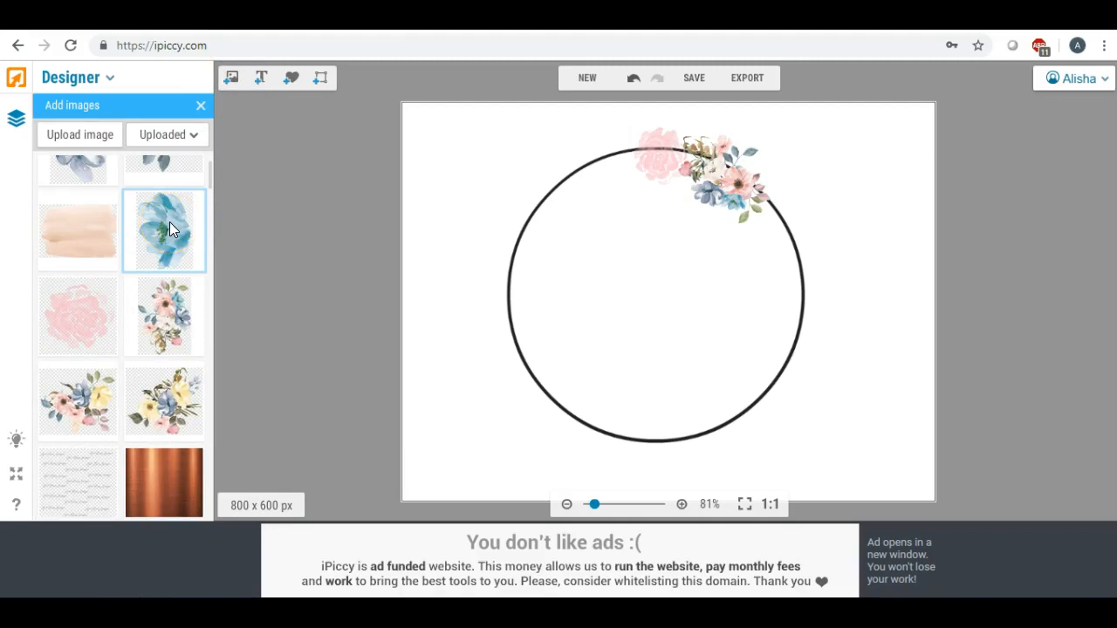
pyautogui.scroll(1, 170, 229)
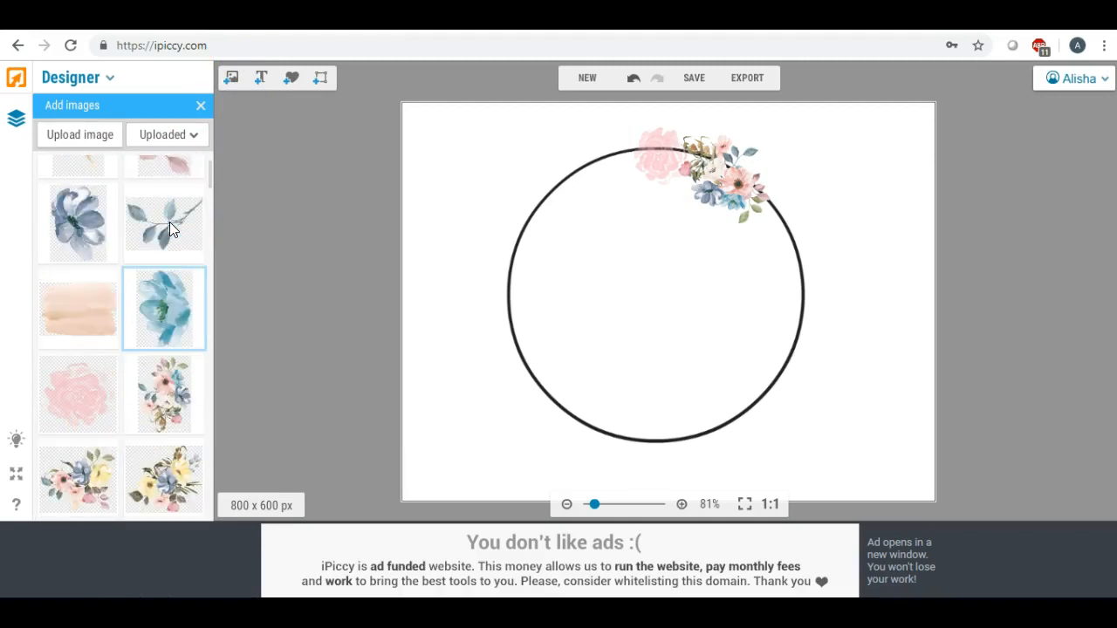
pyautogui.scroll(1, 169, 228)
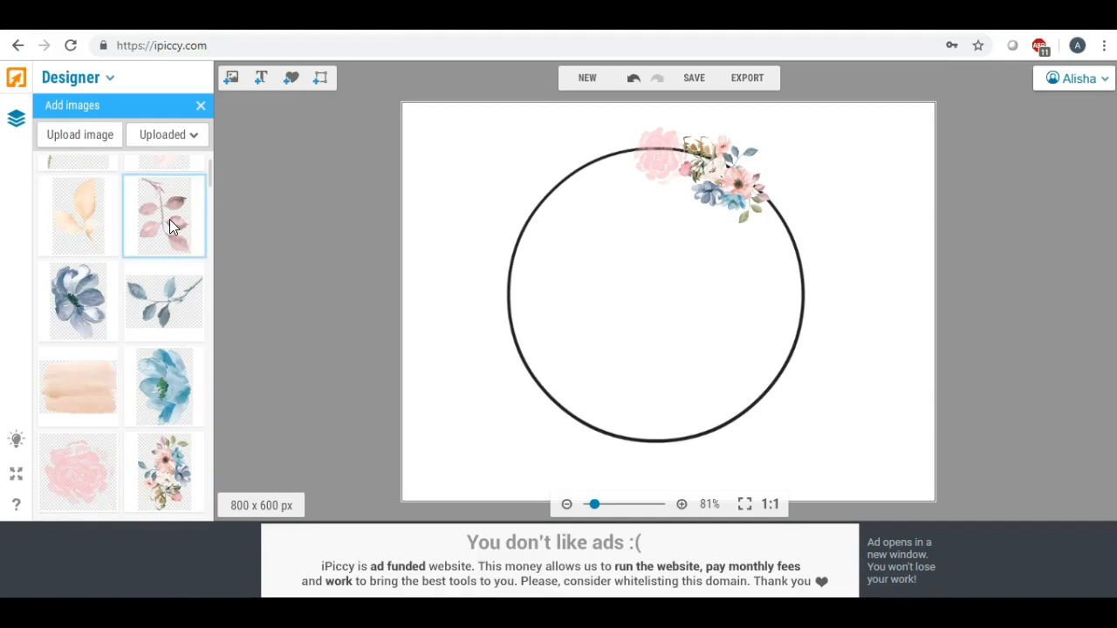
pyautogui.scroll(1, 170, 226)
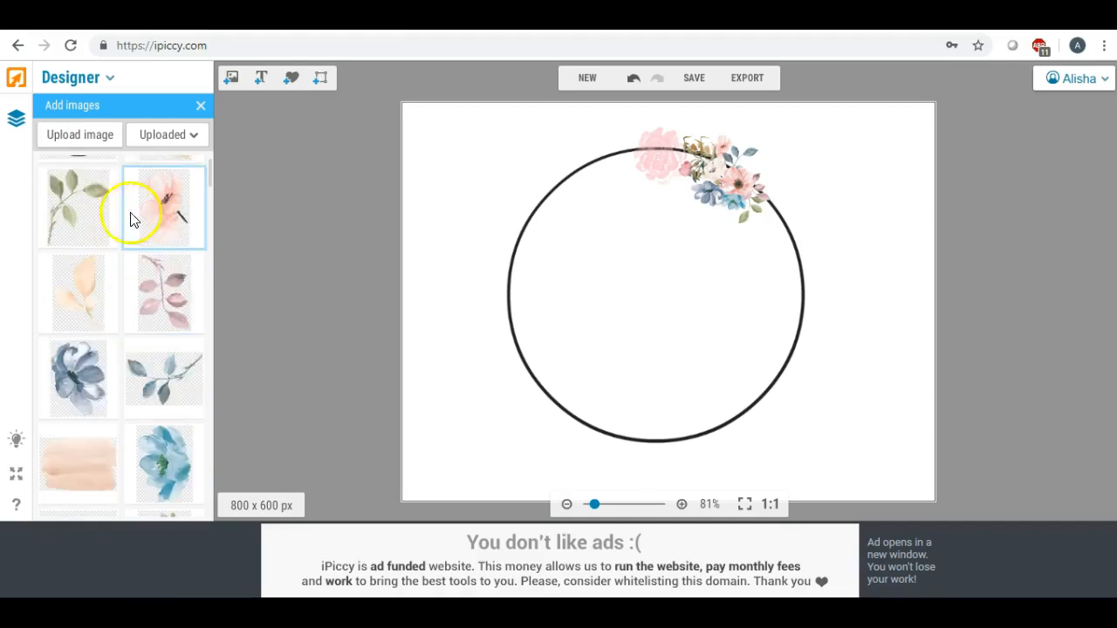
pyautogui.moveTo(71, 201); pyautogui.dragTo(585, 243)
pyautogui.click(585, 242)
# Shrink and rotate the green branch so it follows the circle's upper-left curve and meets the pink rose
pyautogui.moveTo(584, 149); pyautogui.dragTo(639, 182)
pyautogui.moveTo(598, 143); pyautogui.dragTo(611, 183)
pyautogui.moveTo(602, 144); pyautogui.dragTo(595, 167)
pyautogui.moveTo(609, 206); pyautogui.dragTo(607, 192)
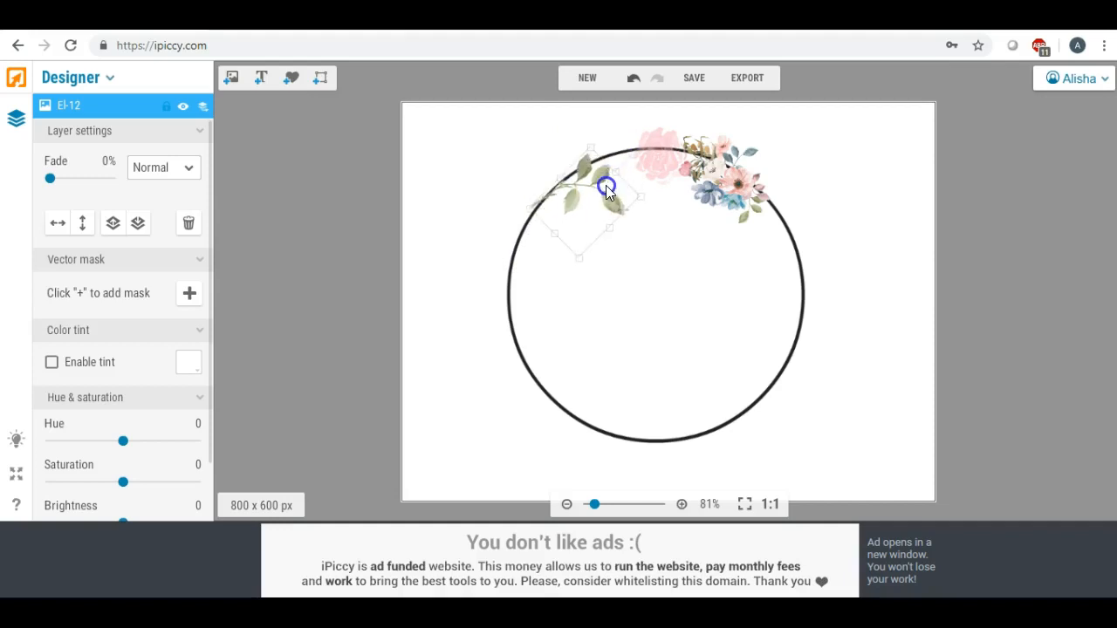
pyautogui.moveTo(638, 154); pyautogui.dragTo(614, 170)
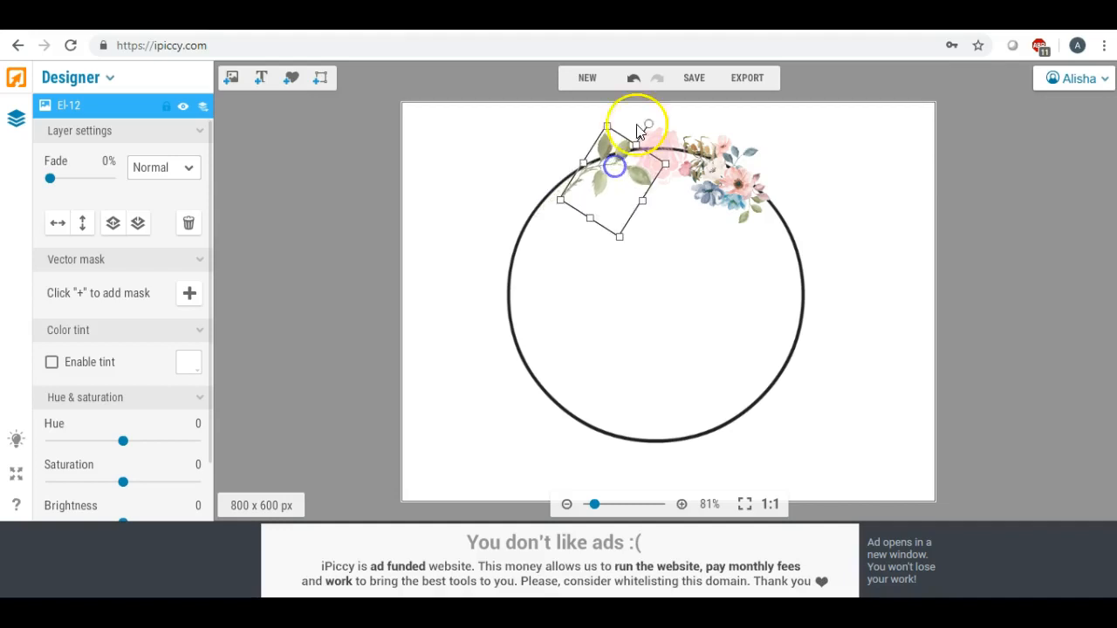
pyautogui.moveTo(648, 125); pyautogui.dragTo(649, 131)
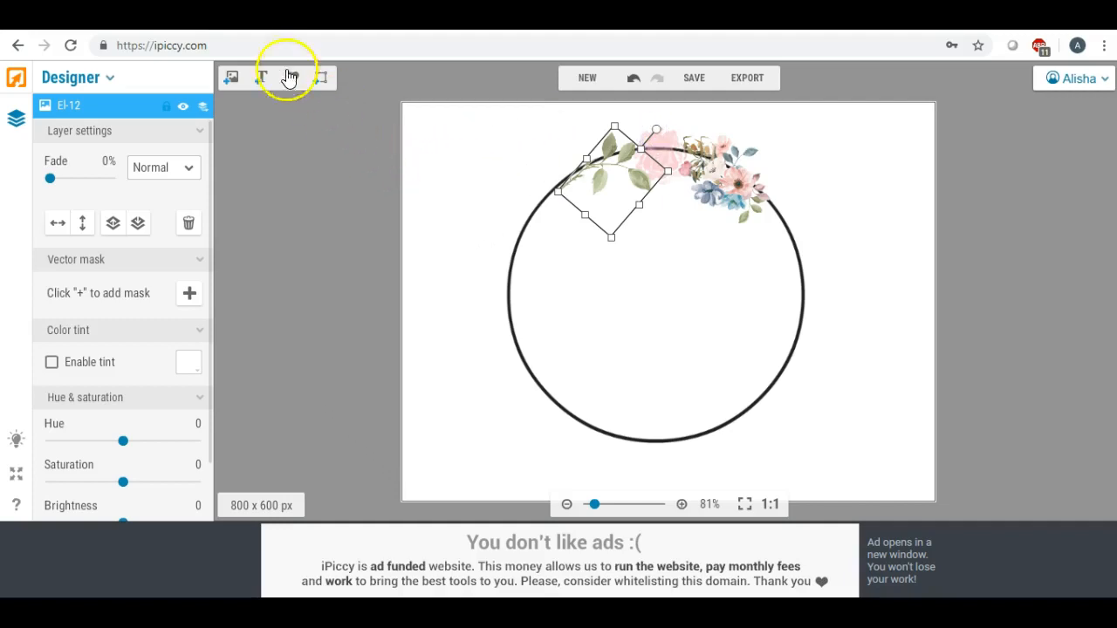
# Add the light blue flower, shrink it, tilt it clockwise, and place it on the circle's upper-left edge at the green branch's lower end
pyautogui.click(237, 82)
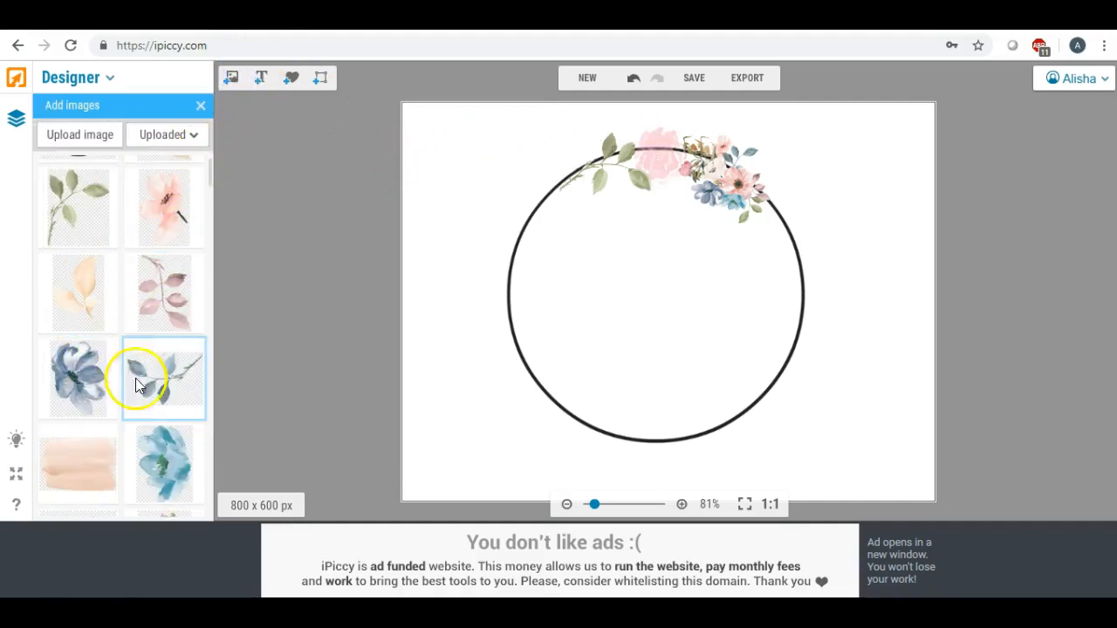
pyautogui.moveTo(165, 443); pyautogui.dragTo(550, 262)
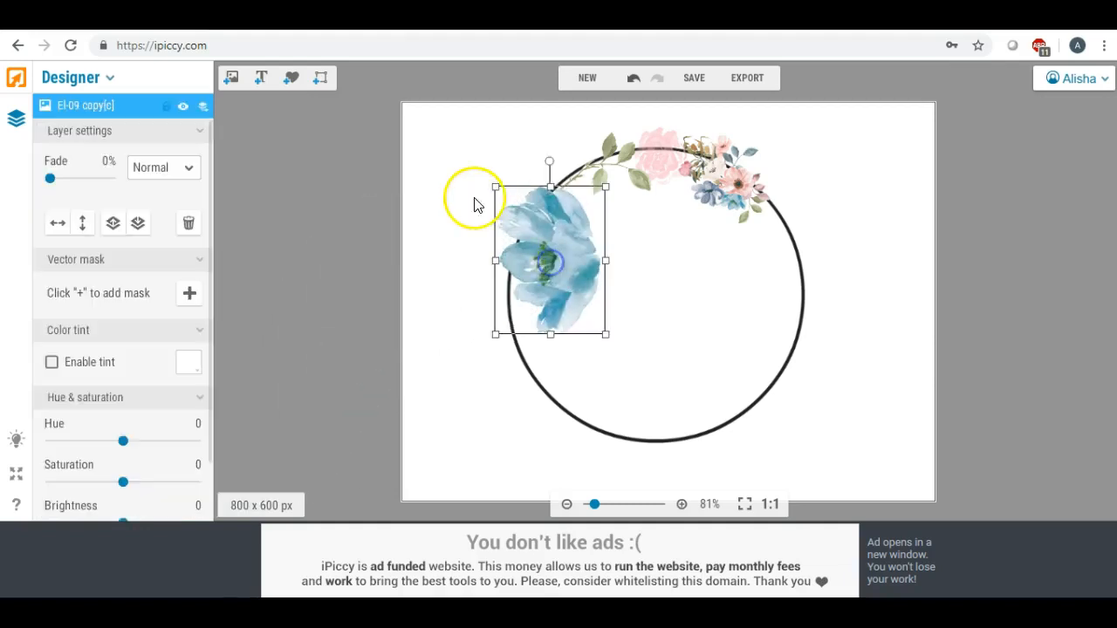
pyautogui.moveTo(492, 181); pyautogui.dragTo(551, 178)
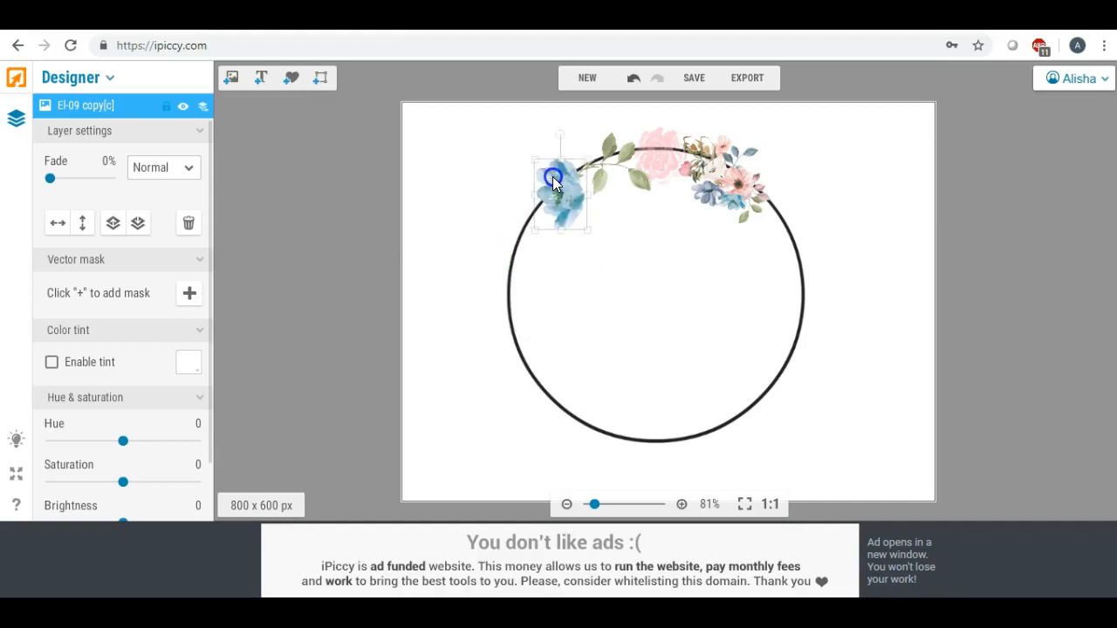
pyautogui.moveTo(559, 133); pyautogui.dragTo(600, 157)
pyautogui.click(619, 220)
pyautogui.click(425, 215)
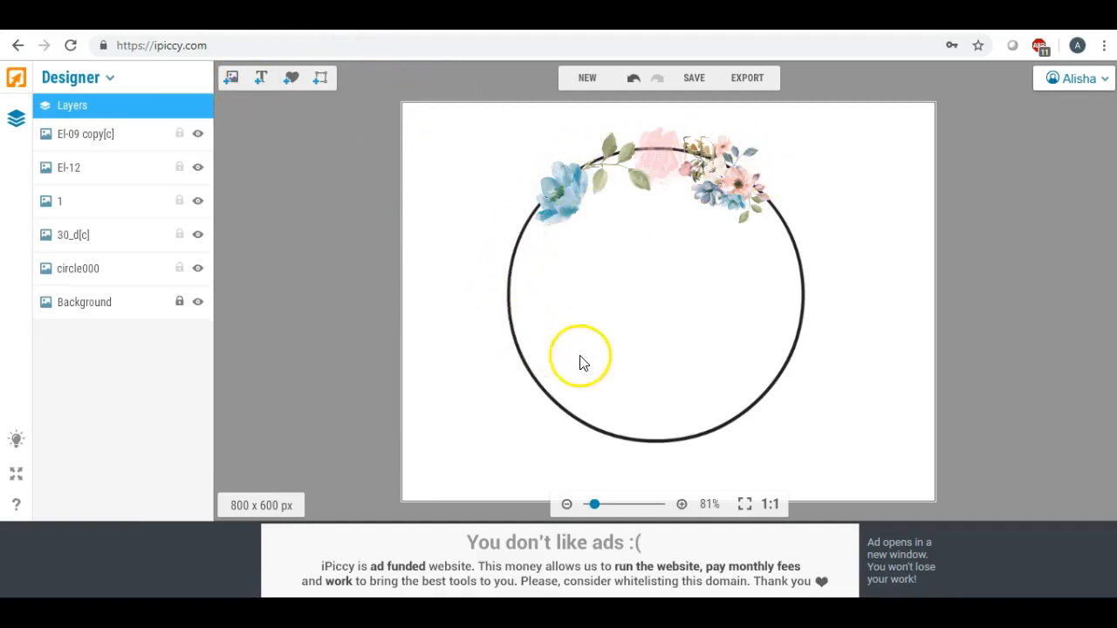
# Add the mauve leaf branch, shrink it, and rotate it to follow the circle's right edge just below the mixed-flower bouquet
pyautogui.click(232, 80)
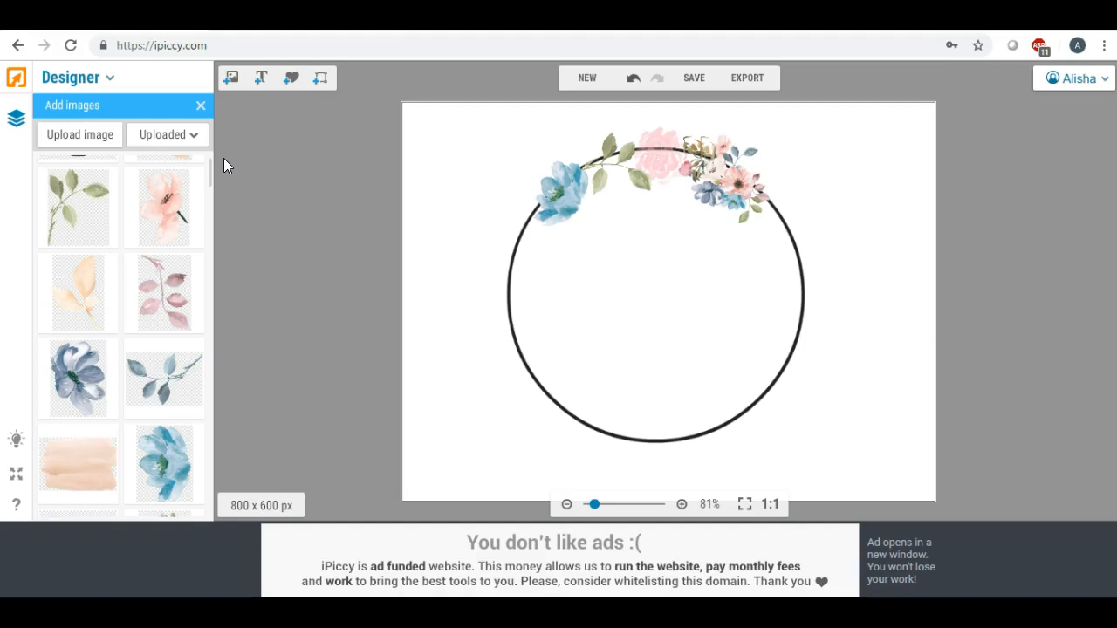
pyautogui.moveTo(165, 272); pyautogui.dragTo(801, 279)
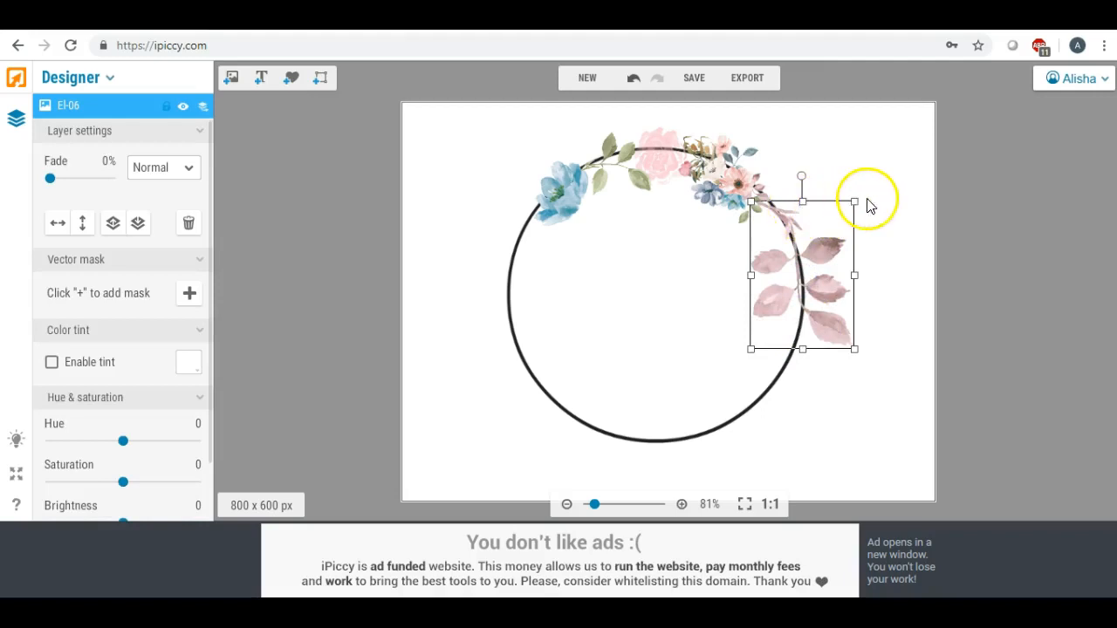
pyautogui.moveTo(856, 204); pyautogui.dragTo(795, 234)
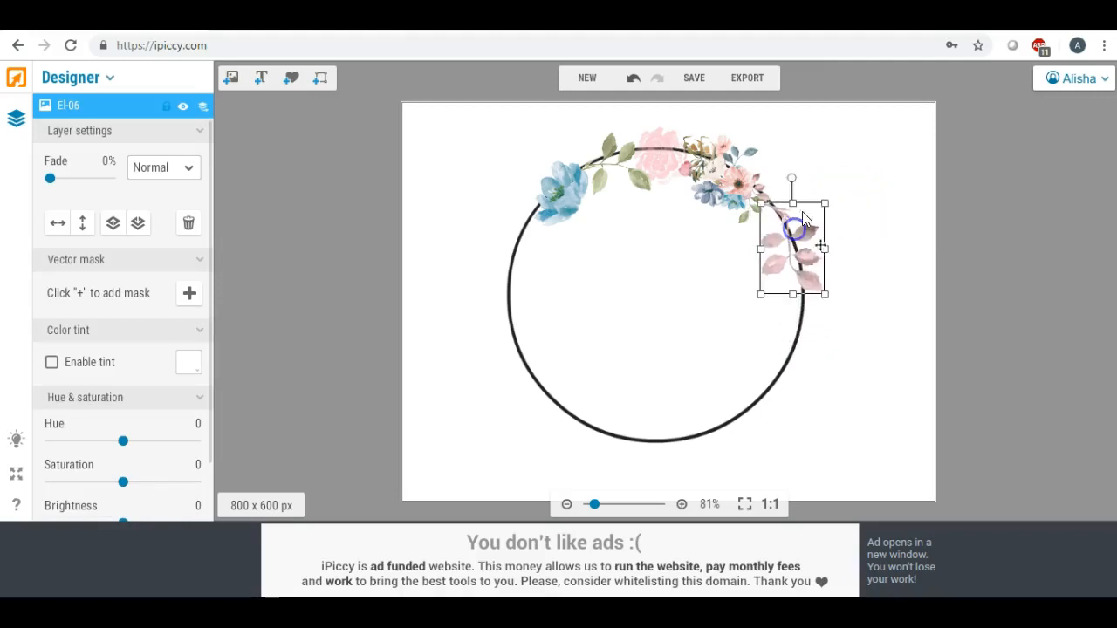
pyautogui.moveTo(830, 200); pyautogui.dragTo(801, 230)
pyautogui.moveTo(788, 192); pyautogui.dragTo(769, 185)
pyautogui.moveTo(783, 224); pyautogui.dragTo(777, 211)
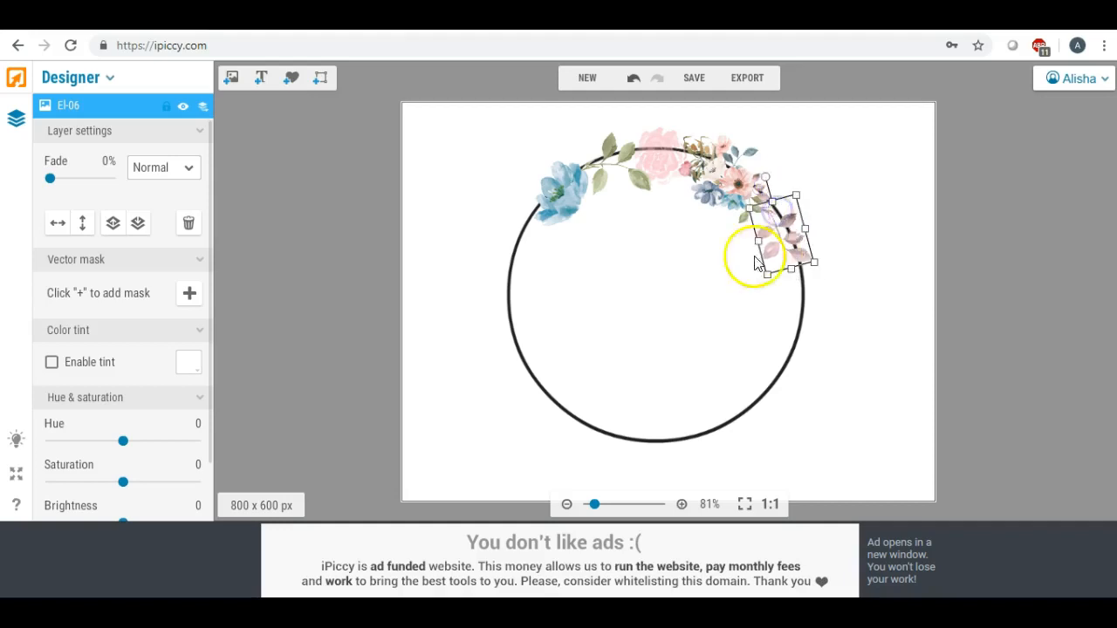
pyautogui.click(738, 255)
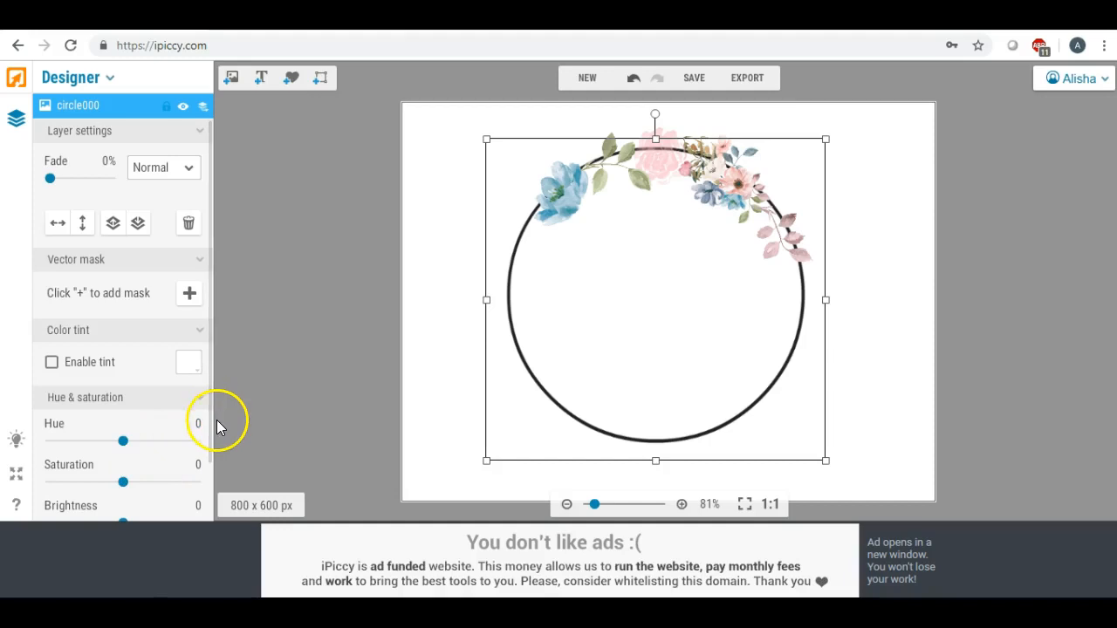
# Flip the large pink flower horizontally, shrink it, and place it slightly tilted on the circle's left edge below the blue leaf branch
pyautogui.click(272, 210)
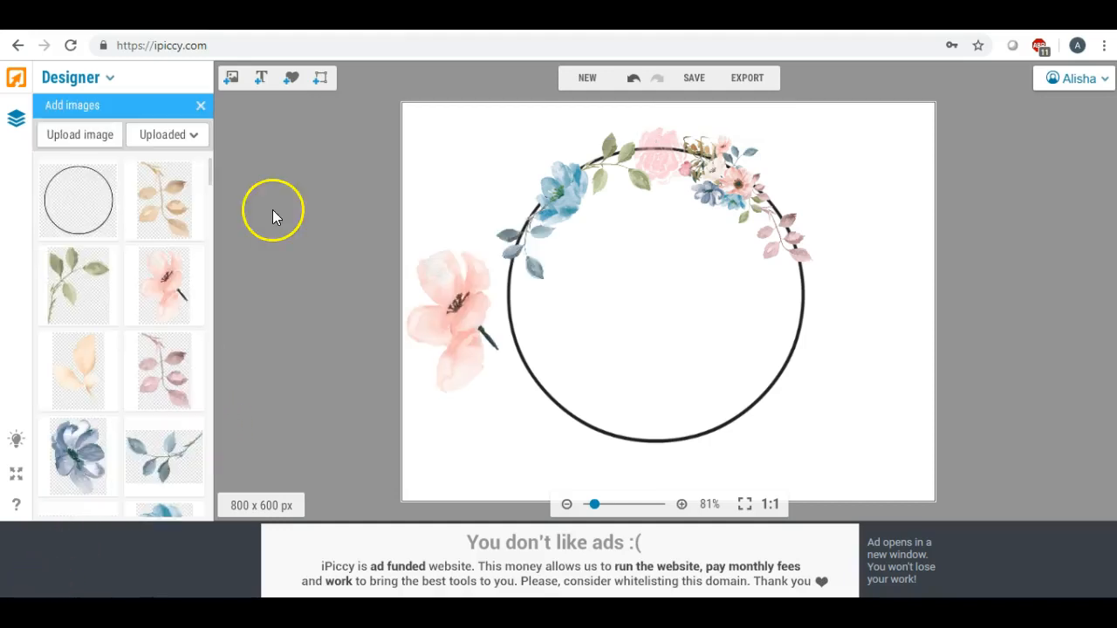
pyautogui.click(454, 297)
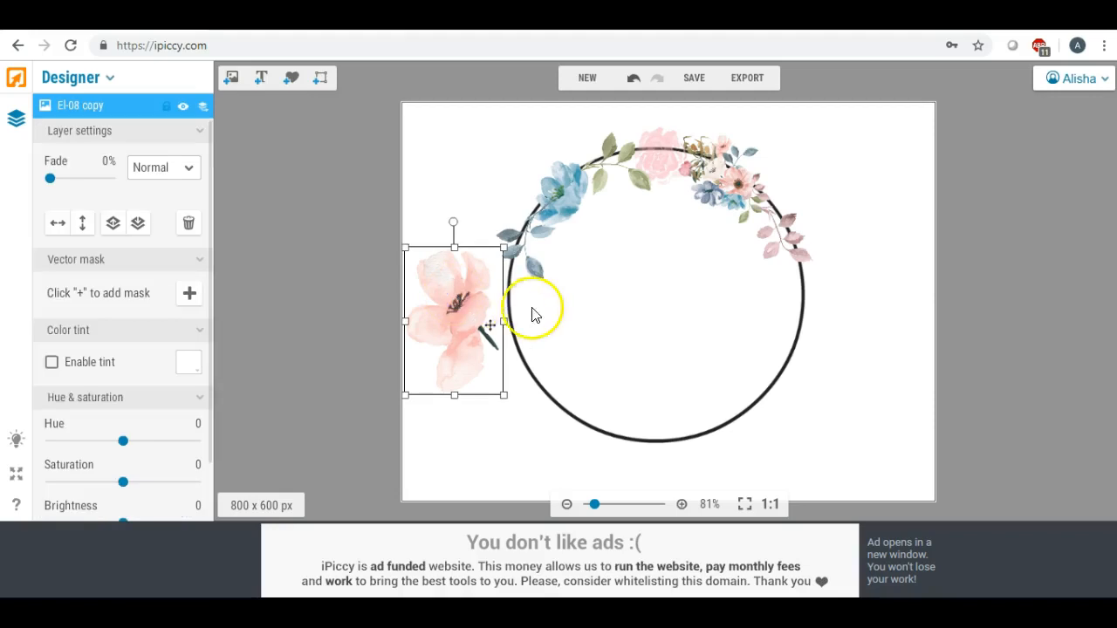
pyautogui.moveTo(456, 299)
pyautogui.mouseDown()
pyautogui.moveTo(720, 309)
pyautogui.moveTo(801, 299)
pyautogui.moveTo(441, 307)
pyautogui.moveTo(453, 306)
pyautogui.mouseUp()
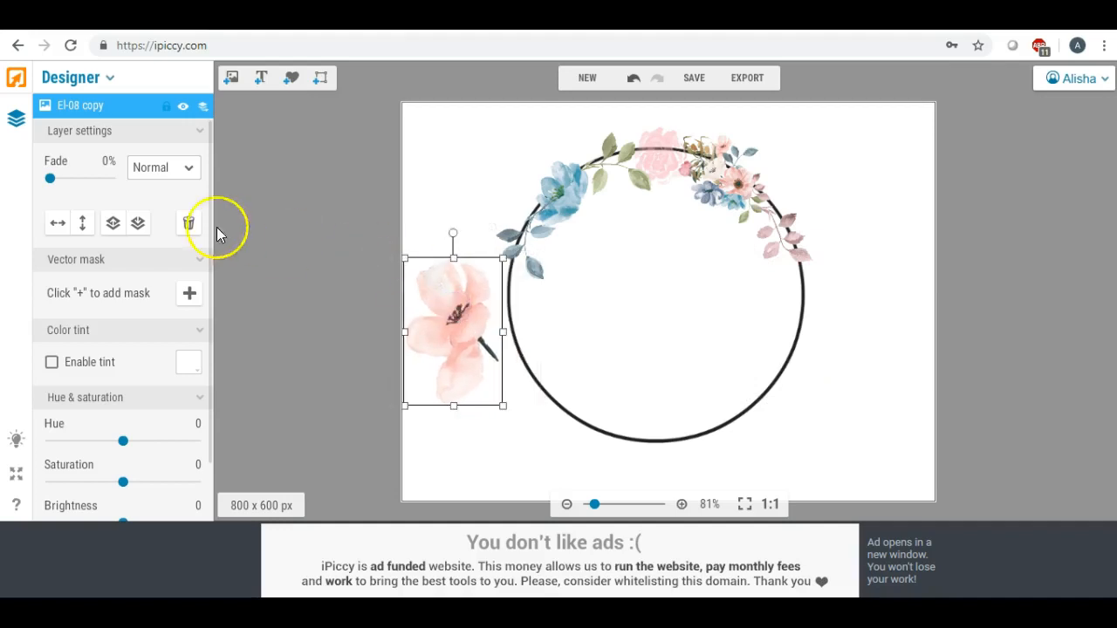
pyautogui.click(58, 227)
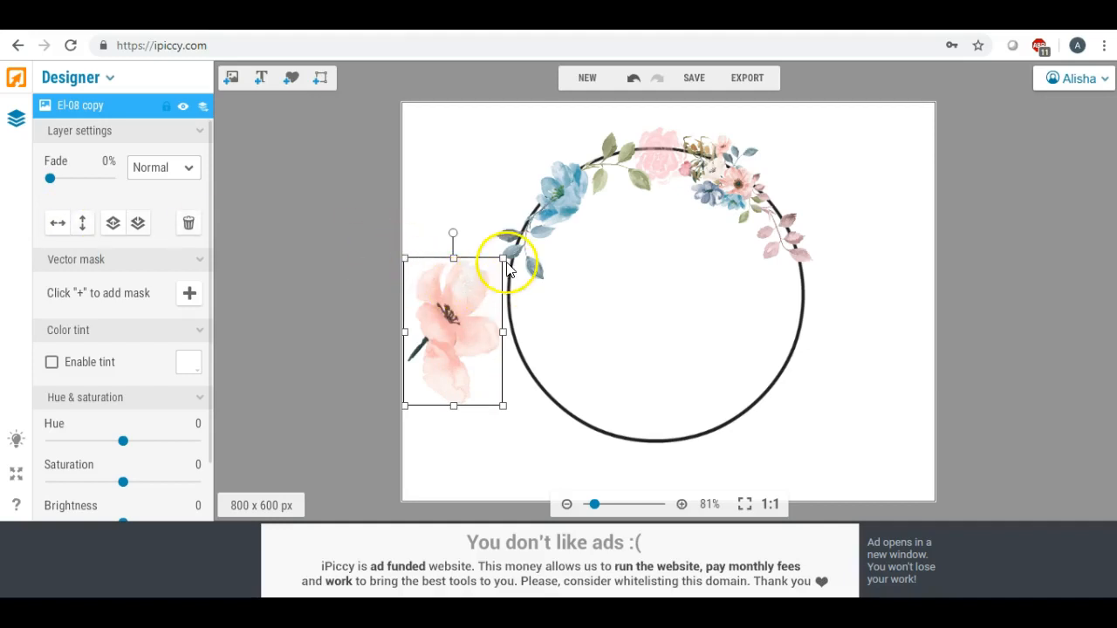
pyautogui.moveTo(474, 292); pyautogui.dragTo(509, 289)
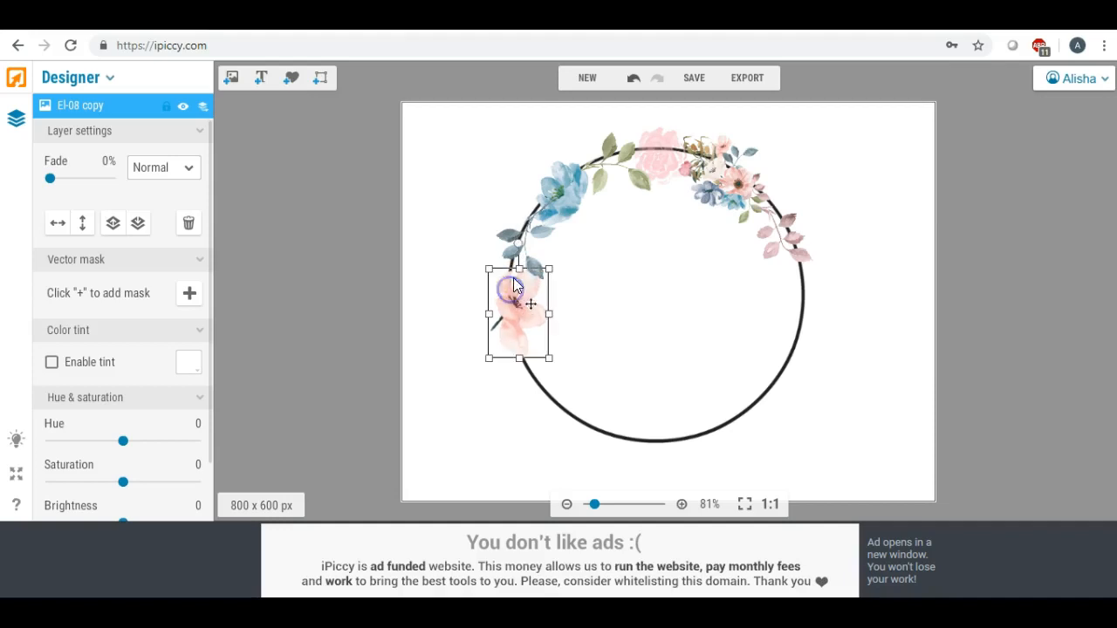
pyautogui.moveTo(518, 244); pyautogui.dragTo(528, 250)
pyautogui.moveTo(509, 294); pyautogui.dragTo(506, 288)
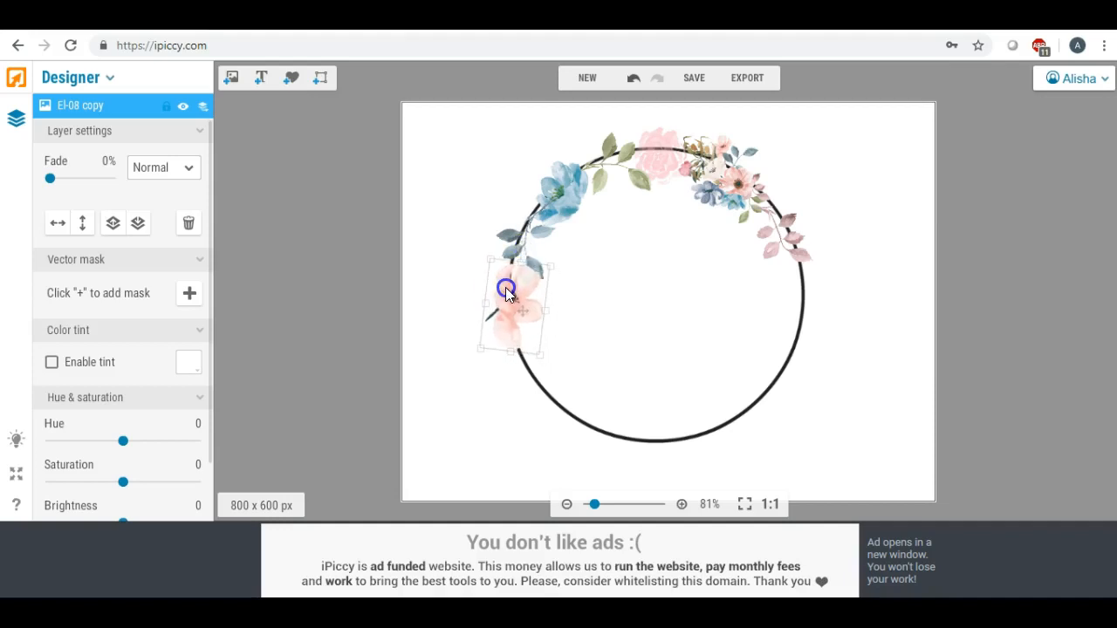
pyautogui.click(445, 289)
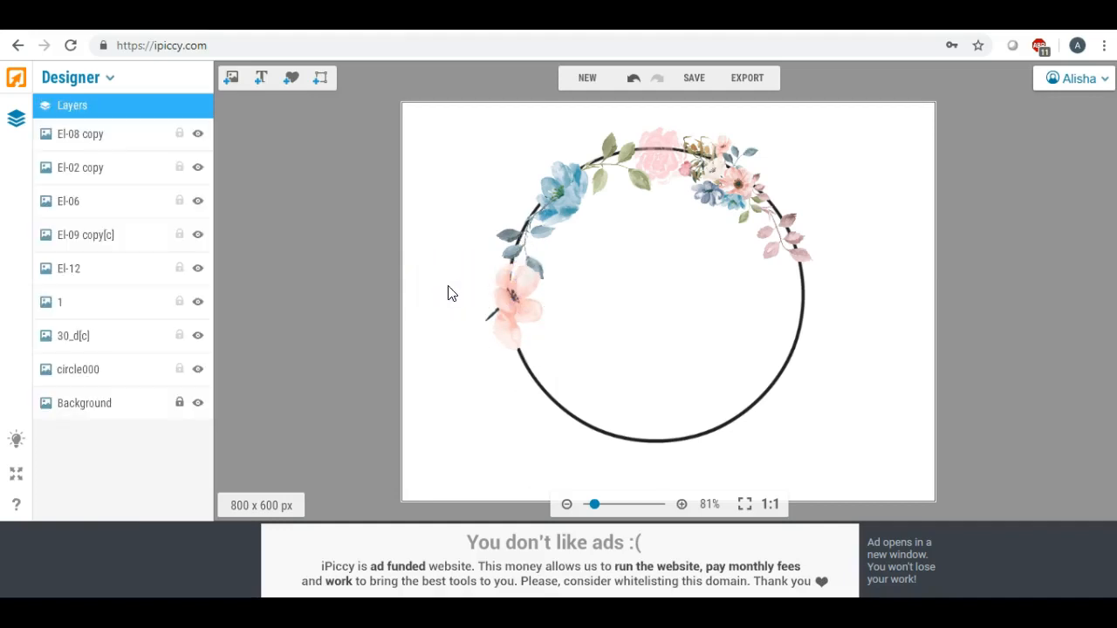
# Rotate the pink flower on the left edge counterclockwise and move it up against the blue leaves
pyautogui.click(515, 300)
pyautogui.moveTo(520, 244); pyautogui.dragTo(427, 245)
pyautogui.moveTo(516, 309); pyautogui.dragTo(516, 287)
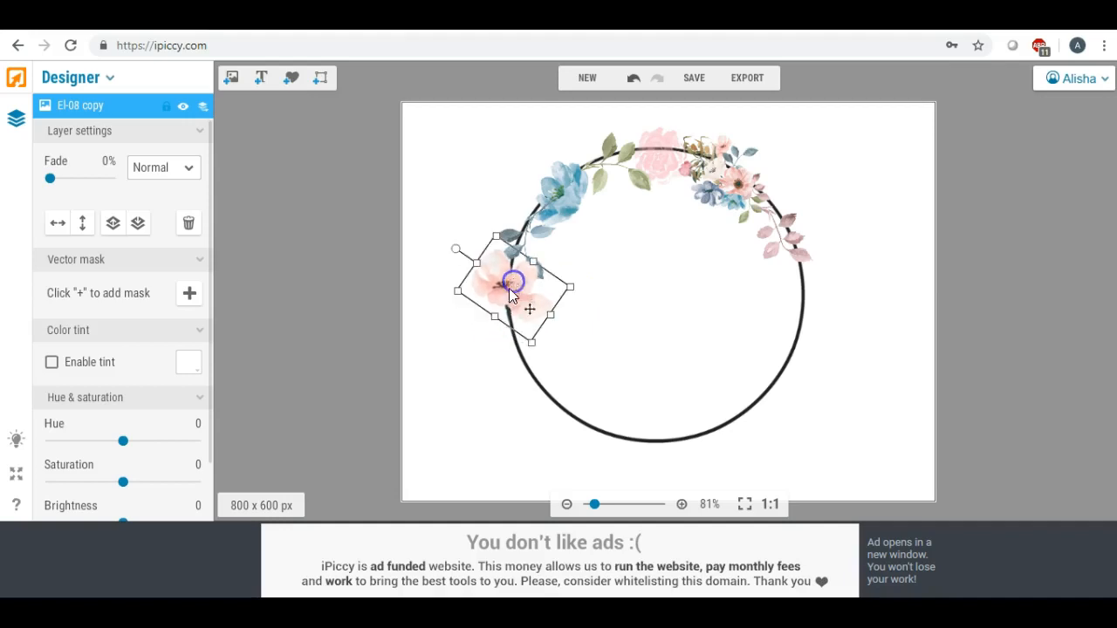
pyautogui.click(467, 328)
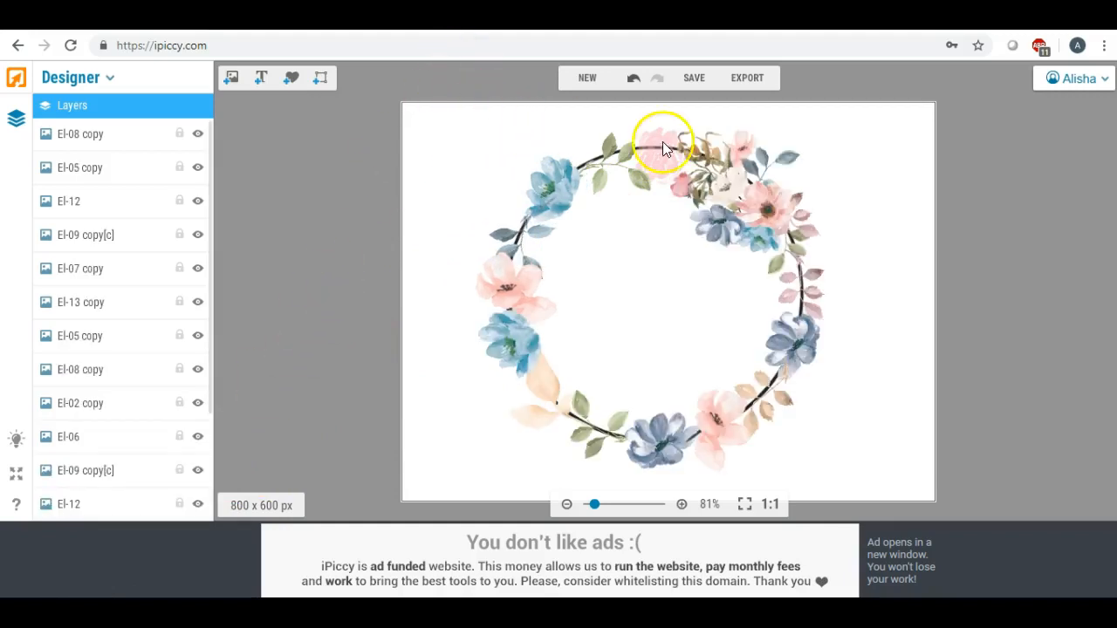
# Rotate the upper-left green branch slightly counterclockwise and move it up between the light blue flower and the pink rose
pyautogui.click(622, 166)
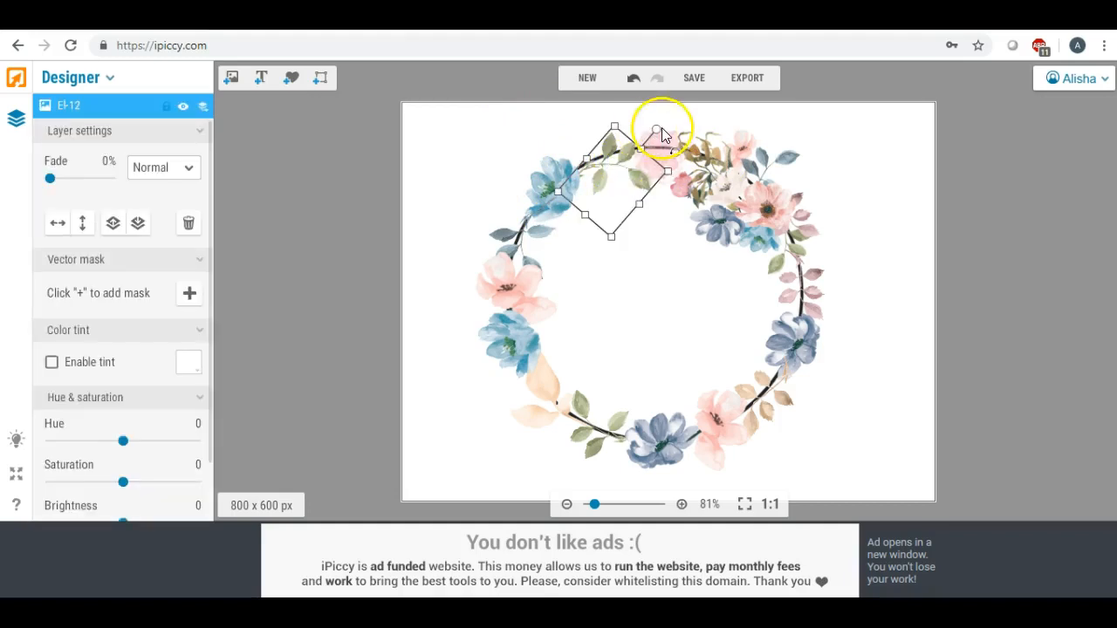
pyautogui.moveTo(660, 131); pyautogui.dragTo(612, 158)
pyautogui.click(624, 184)
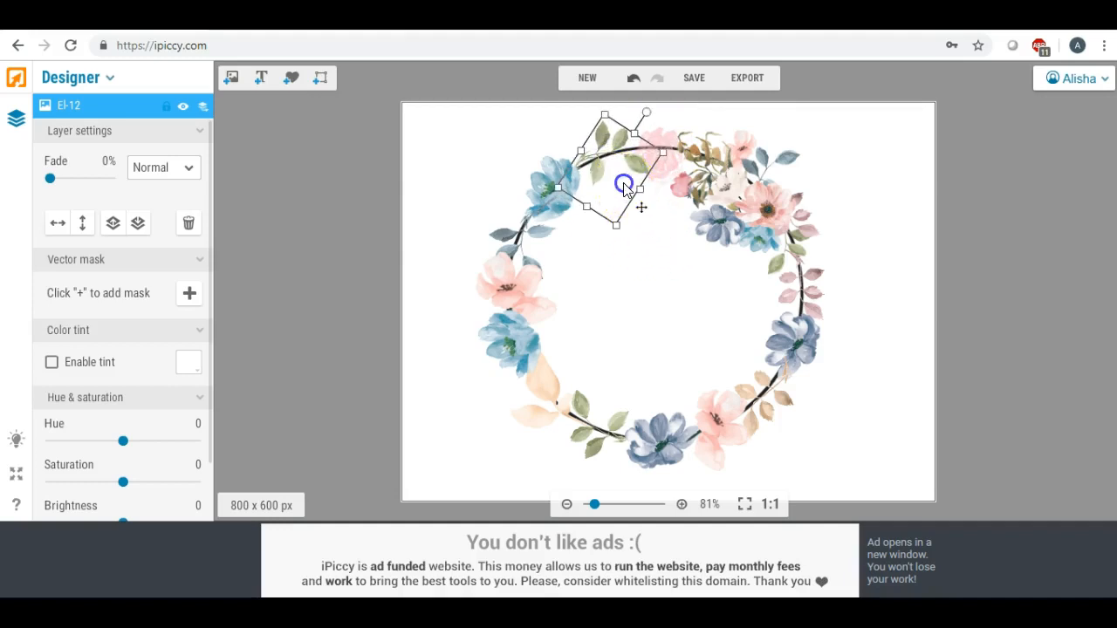
pyautogui.click(464, 180)
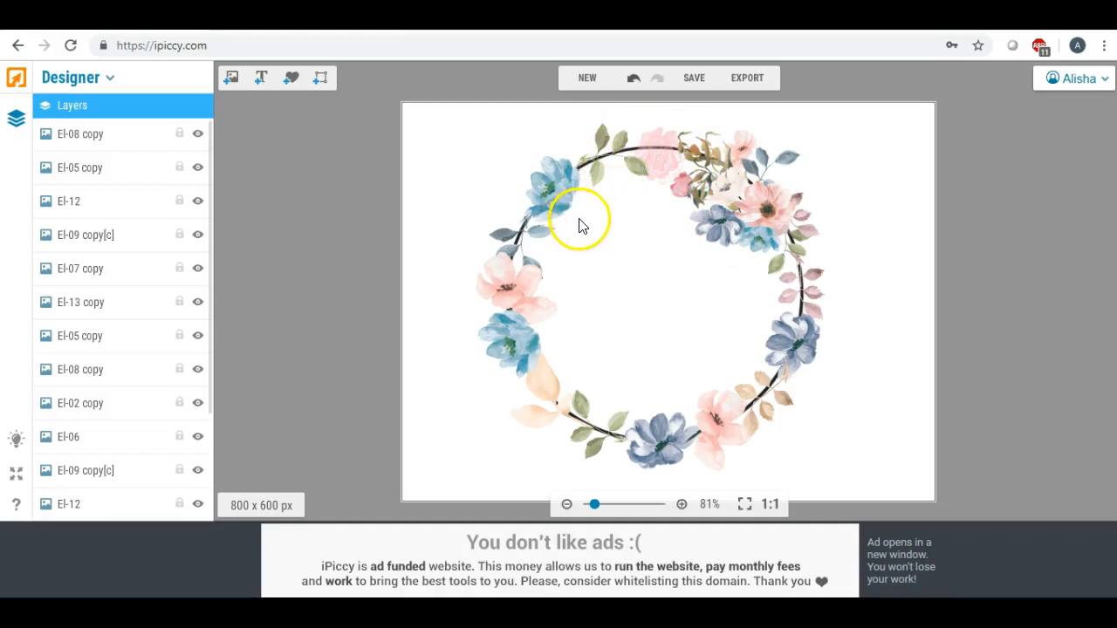
# Delete the black circle outline, leaving only the flowers and leaves of the wreath
pyautogui.moveTo(572, 424); pyautogui.dragTo(608, 430)
pyautogui.click(786, 439)
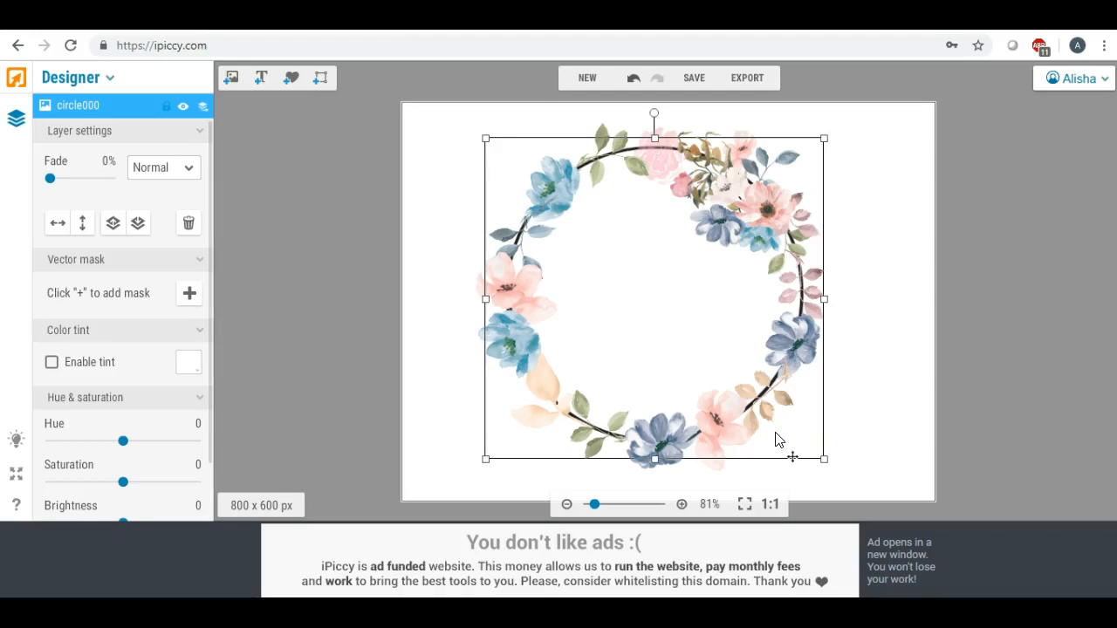
pyautogui.click(877, 314)
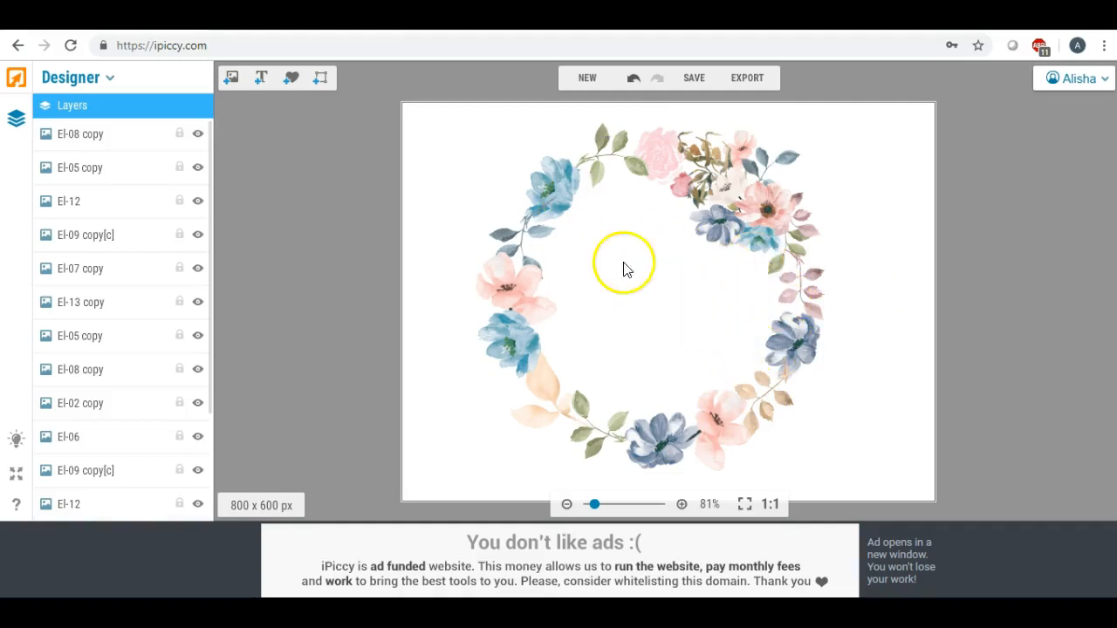
# Adjust the blue leaf branch's position and angle so it joins the light blue flower above and the pink flower below
pyautogui.click(524, 223)
pyautogui.moveTo(524, 223); pyautogui.dragTo(524, 219)
pyautogui.click(493, 179)
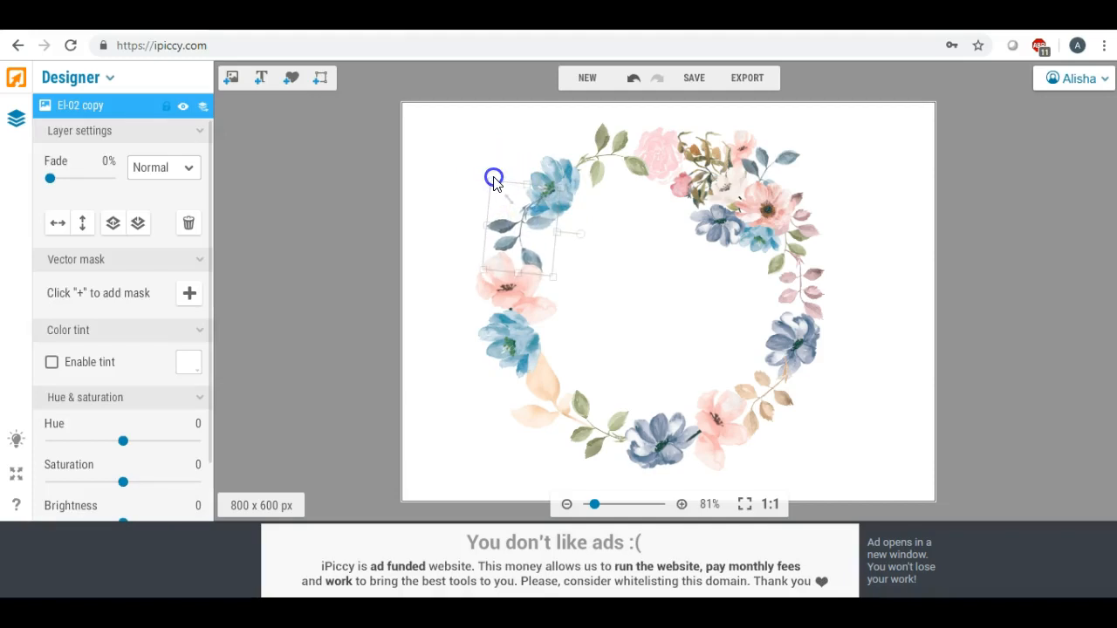
pyautogui.click(473, 192)
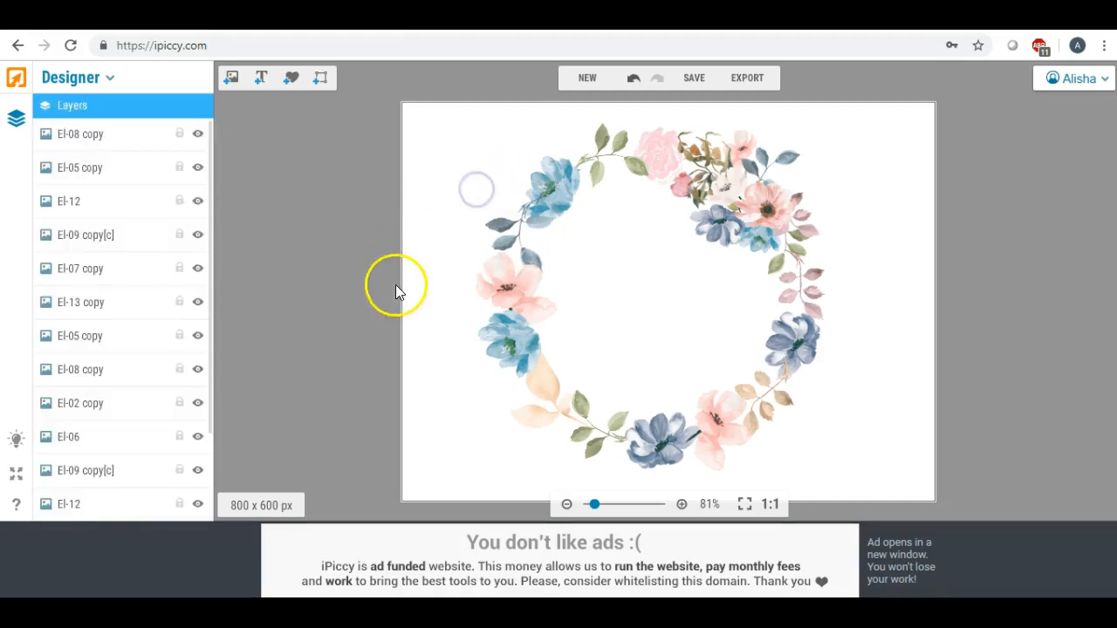
pyautogui.click(520, 245)
pyautogui.click(429, 237)
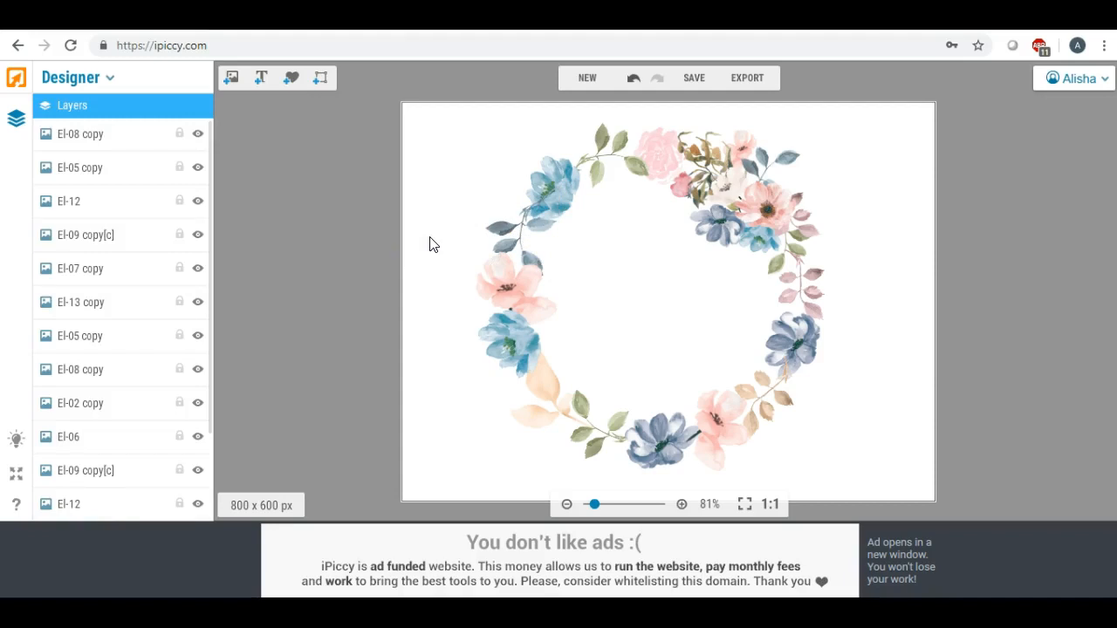
# Rotate the upper-left light blue flower slightly clockwise and nudge it up between the blue leaves and green branch
pyautogui.click(543, 184)
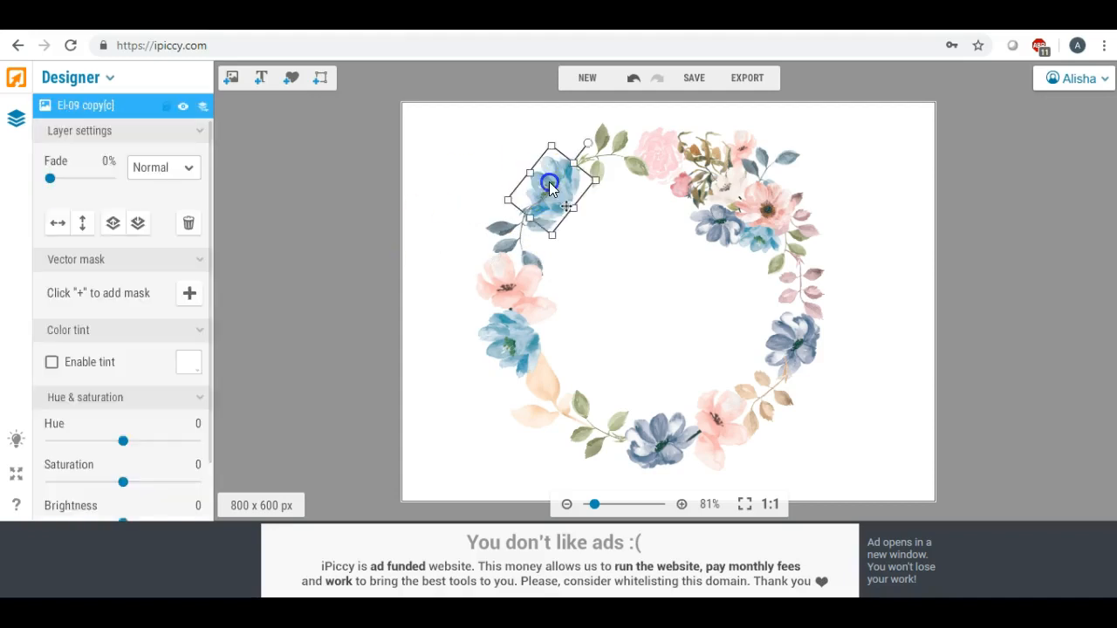
pyautogui.moveTo(588, 134); pyautogui.dragTo(594, 138)
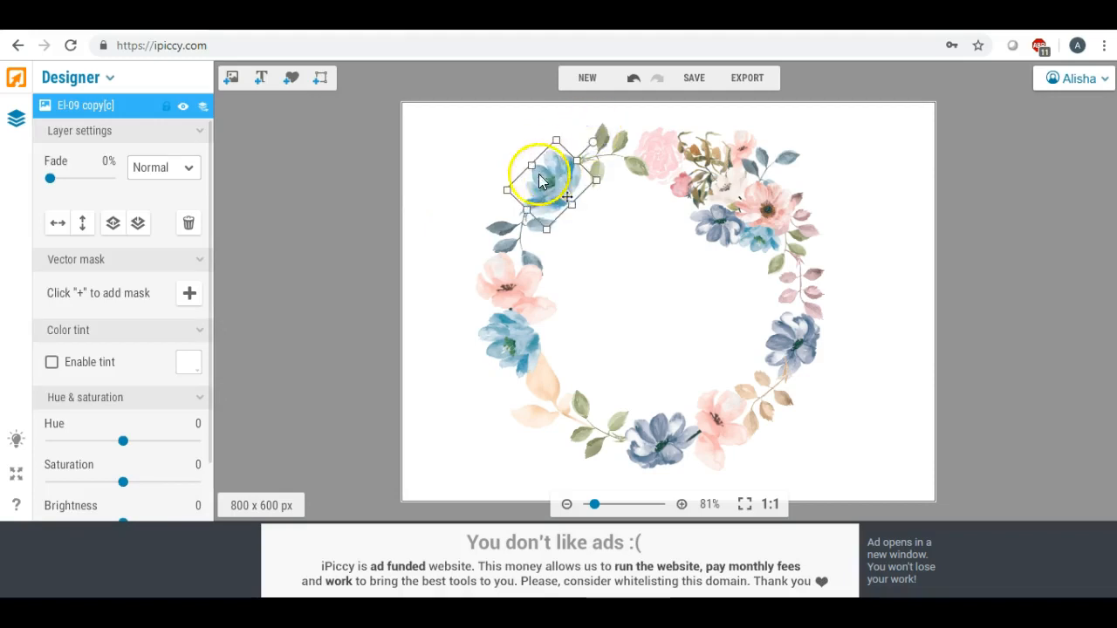
pyautogui.click(494, 192)
pyautogui.click(532, 179)
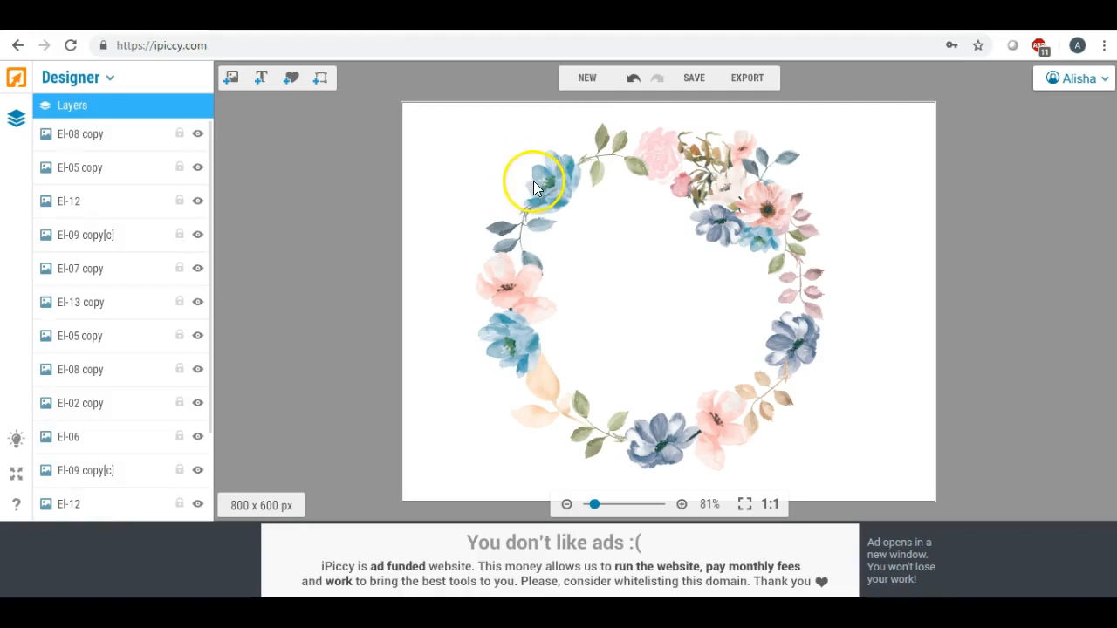
pyautogui.click(479, 162)
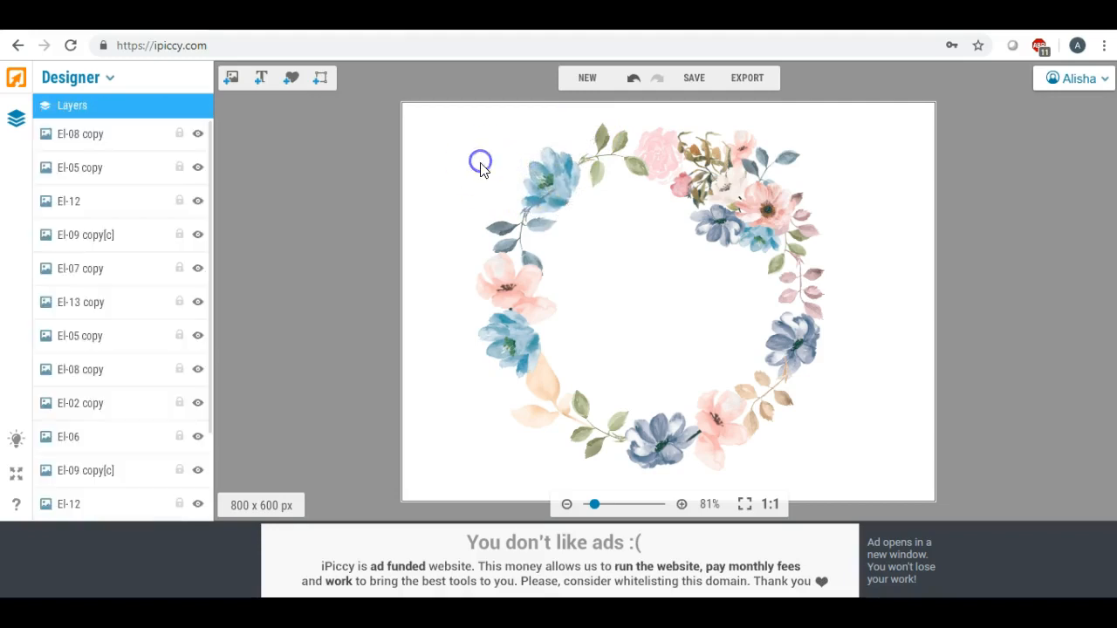
# Flip the dark blue flower on the wreath's right side horizontally and nudge it into place between the mauve and tan leaves
pyautogui.click(791, 351)
pyautogui.click(796, 351)
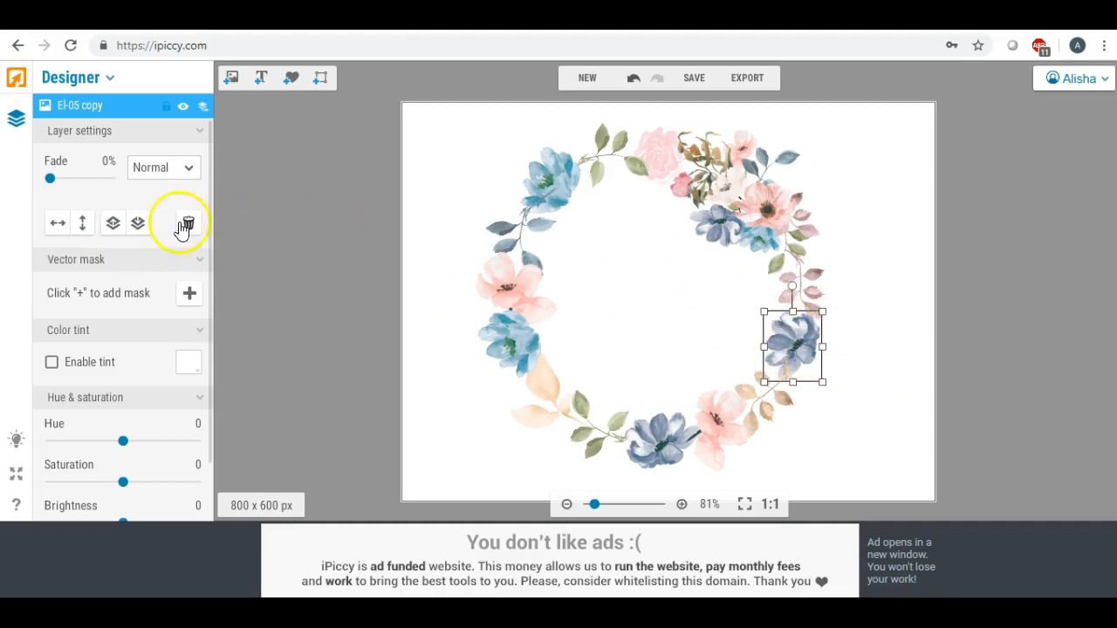
pyautogui.click(56, 224)
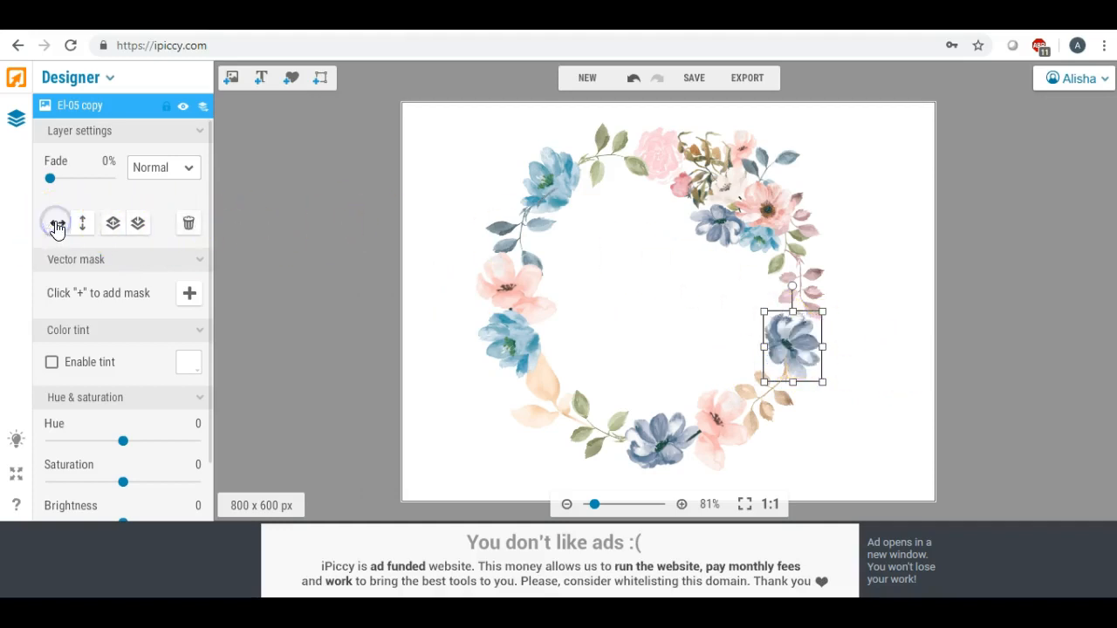
pyautogui.click(861, 359)
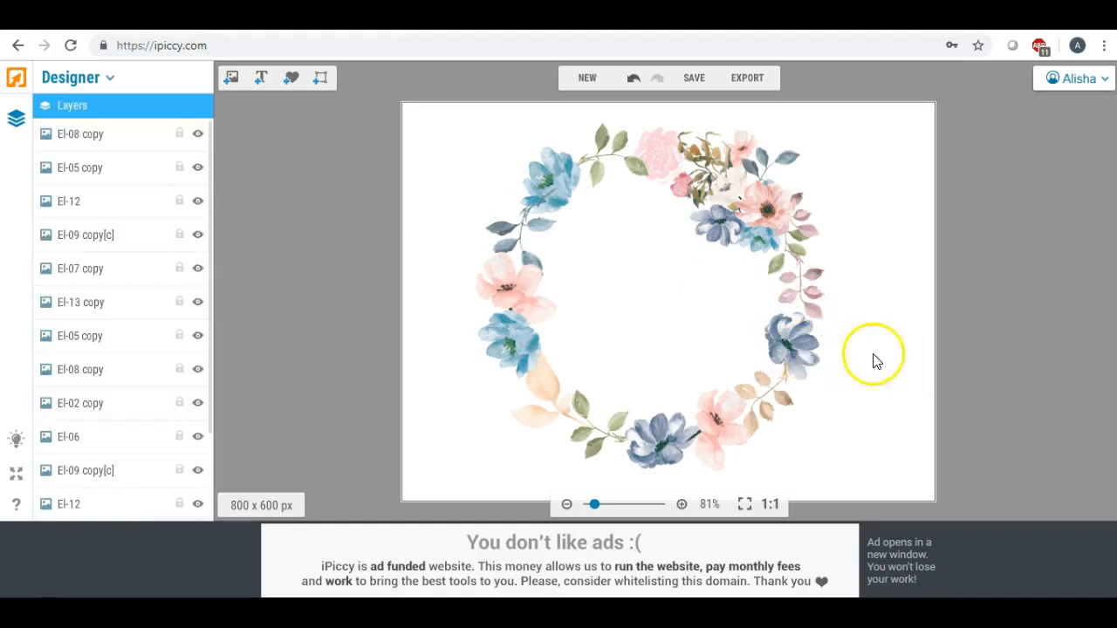
pyautogui.click(804, 351)
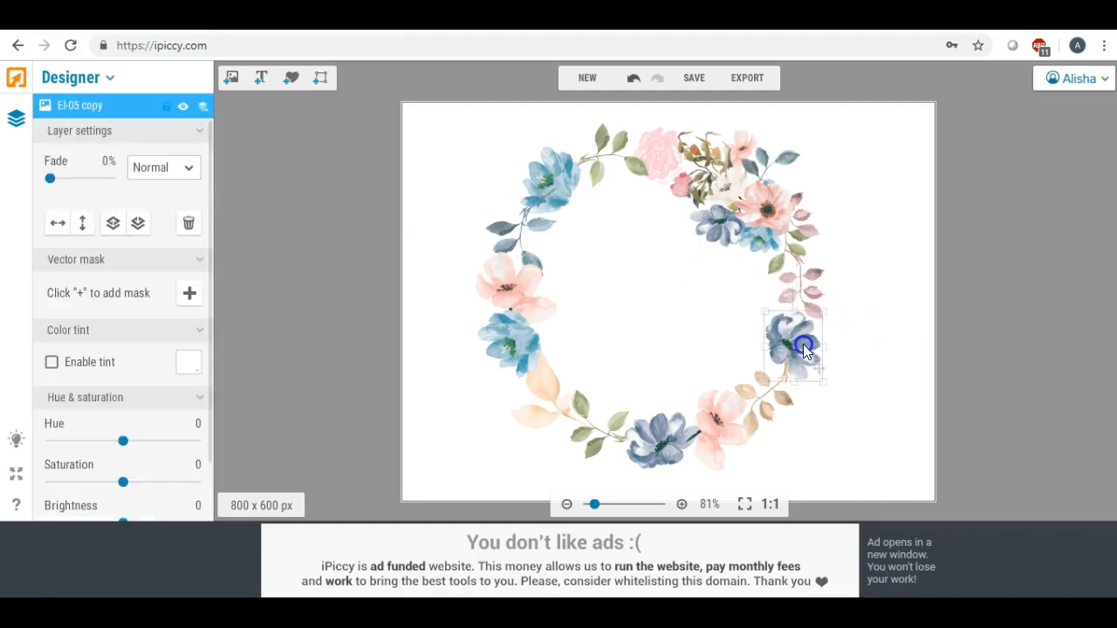
pyautogui.click(857, 359)
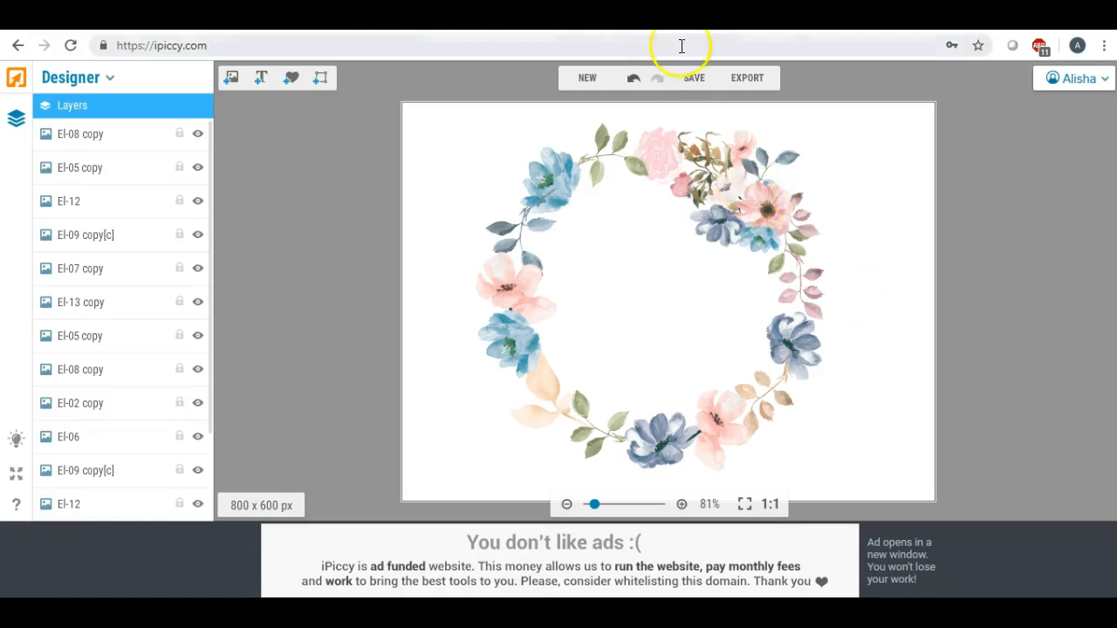
# Export the wreath design to the Editor and crop it around the wreath to 636 x 593 px
pyautogui.click(740, 77)
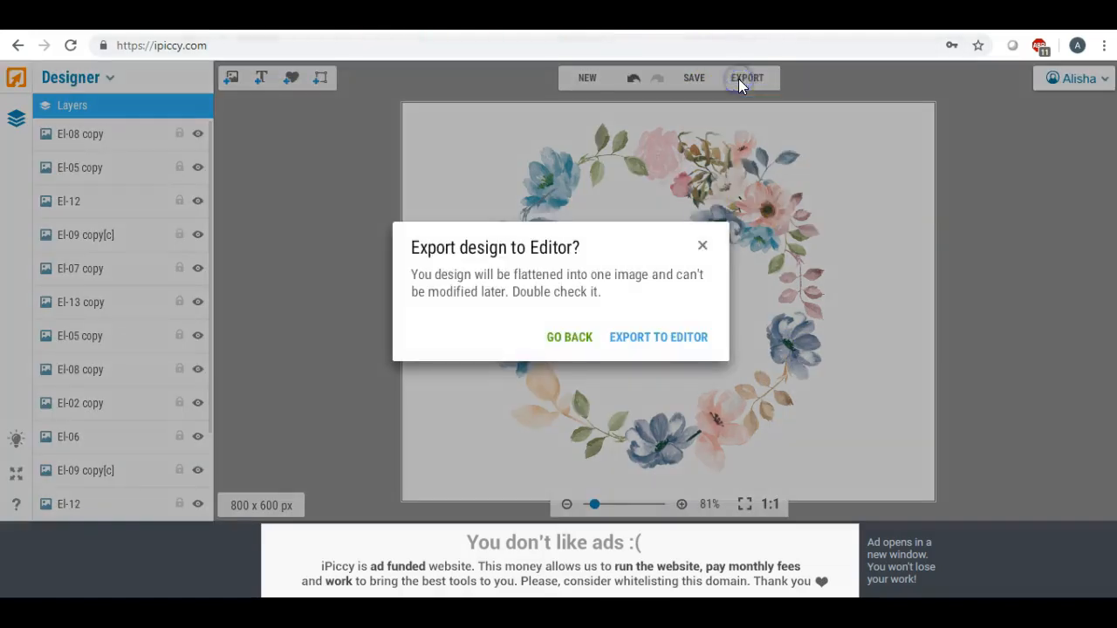
pyautogui.click(649, 340)
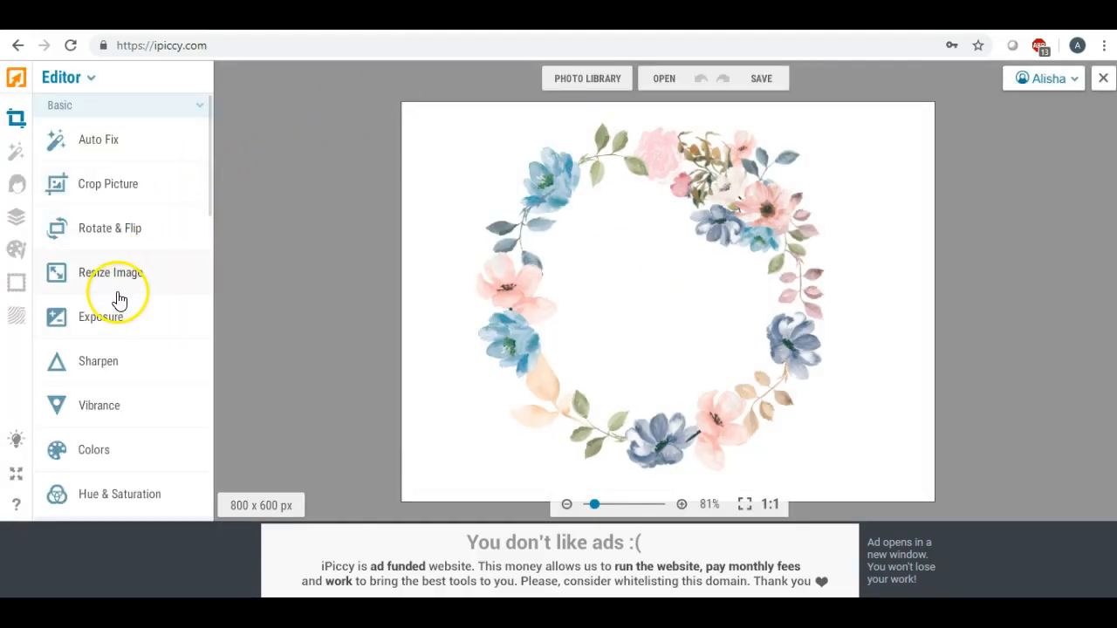
pyautogui.click(112, 183)
pyautogui.moveTo(602, 253); pyautogui.dragTo(571, 200)
pyautogui.moveTo(608, 330); pyautogui.dragTo(609, 357)
pyautogui.moveTo(608, 404); pyautogui.dragTo(607, 476)
pyautogui.moveTo(754, 294); pyautogui.dragTo(852, 294)
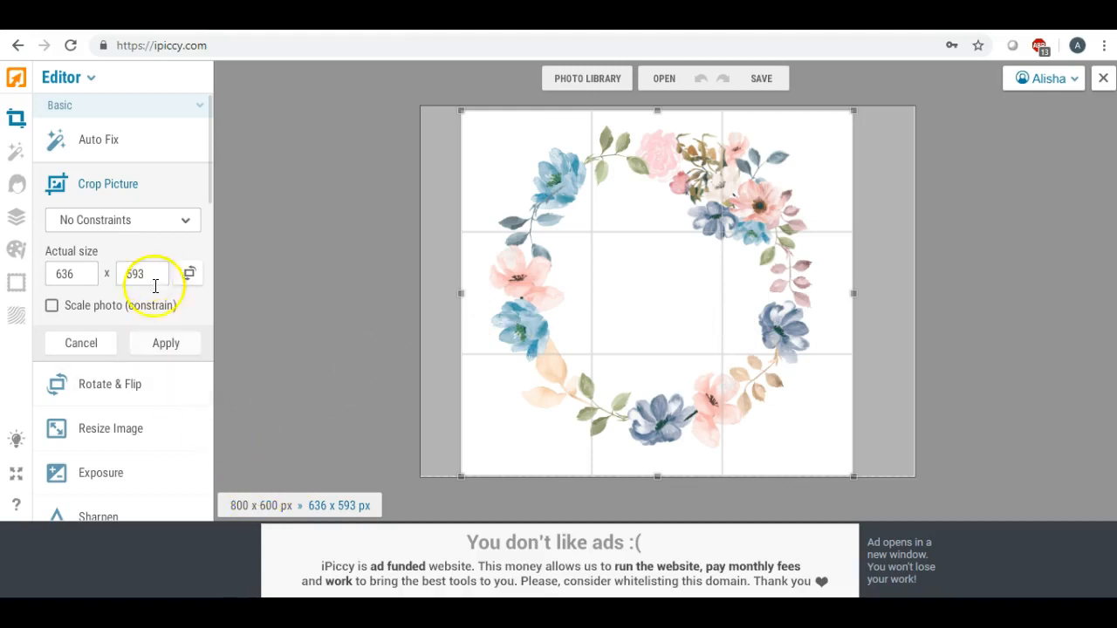
pyautogui.click(164, 345)
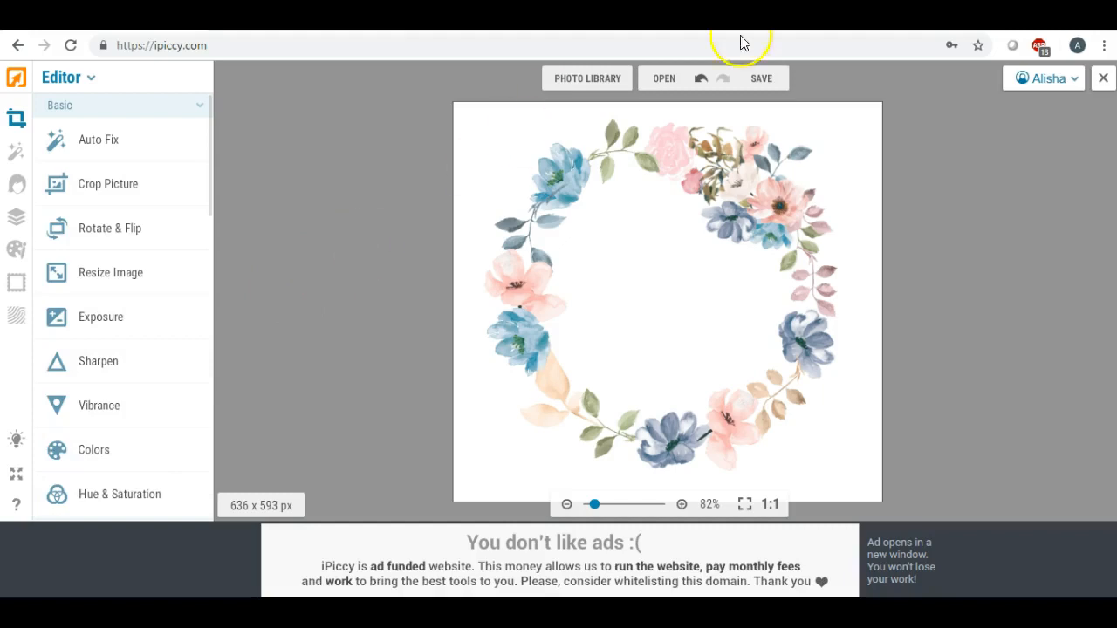
# Save the cropped image to the computer as bluewreath.jpg in the highest quality
pyautogui.click(762, 80)
pyautogui.click(754, 110)
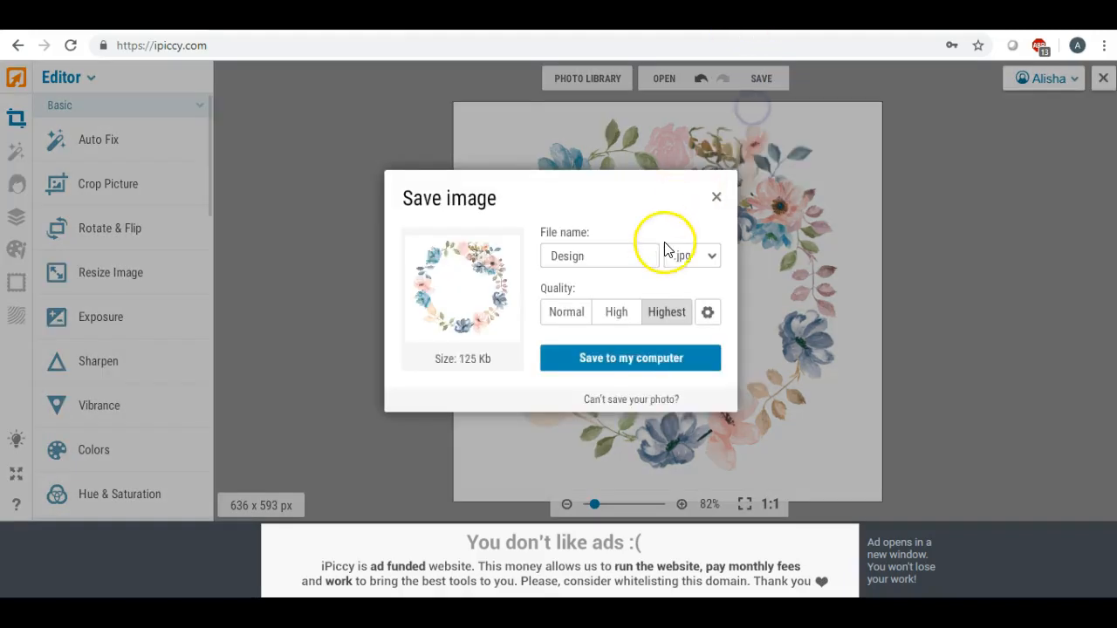
pyautogui.moveTo(631, 248); pyautogui.dragTo(479, 247)
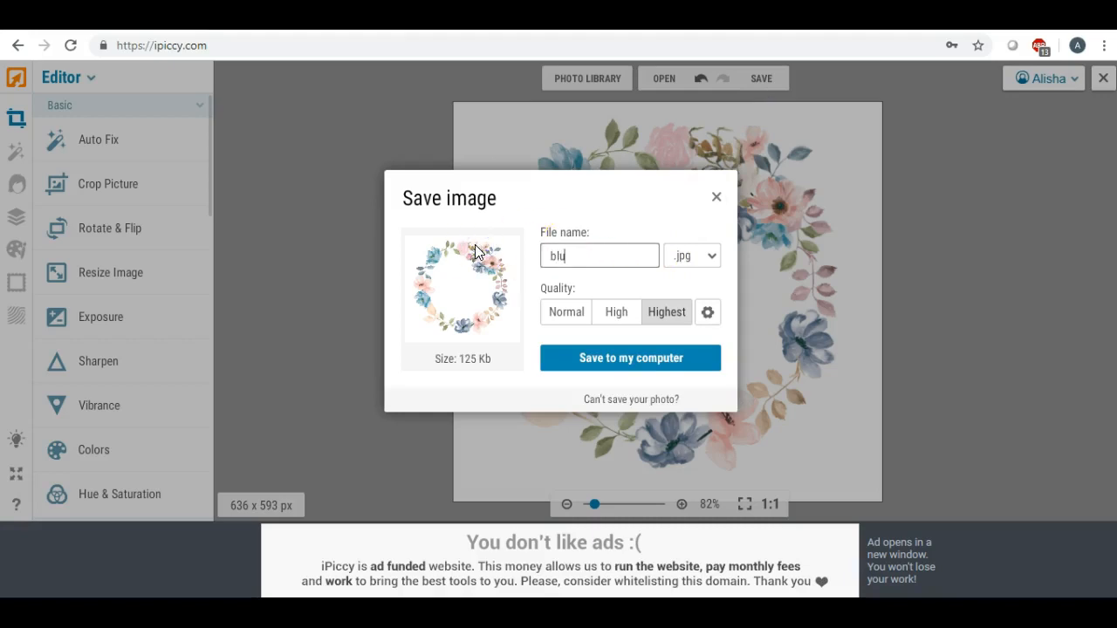
pyautogui.click(588, 357)
pyautogui.click(919, 495)
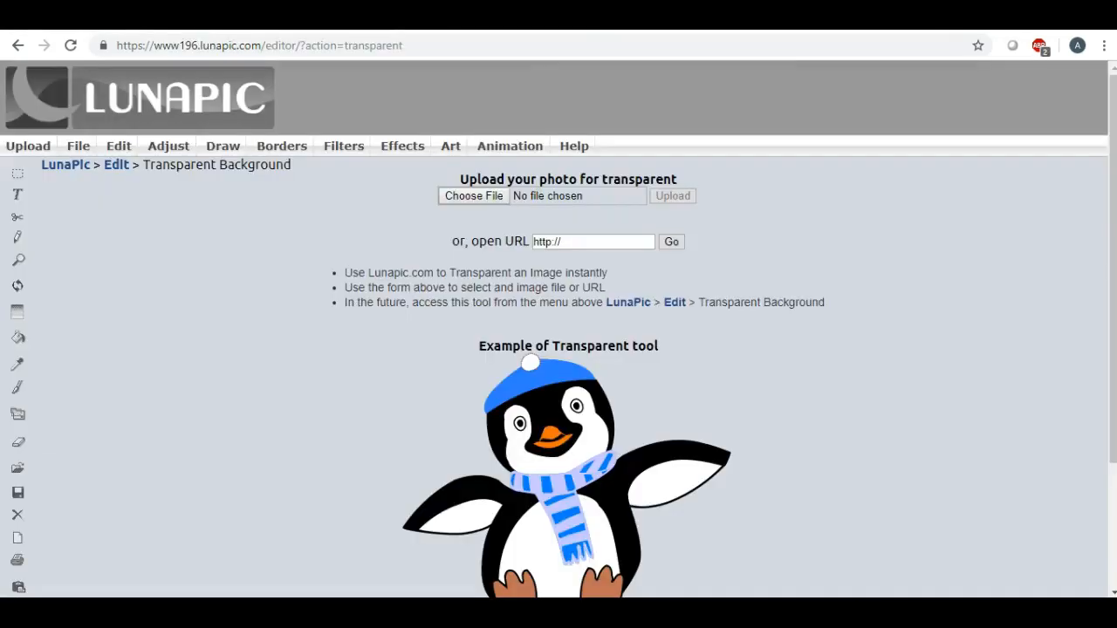
# In LunaPic's Transparent Background tool, upload bluewreath.jpg from the Desktop
pyautogui.click(457, 197)
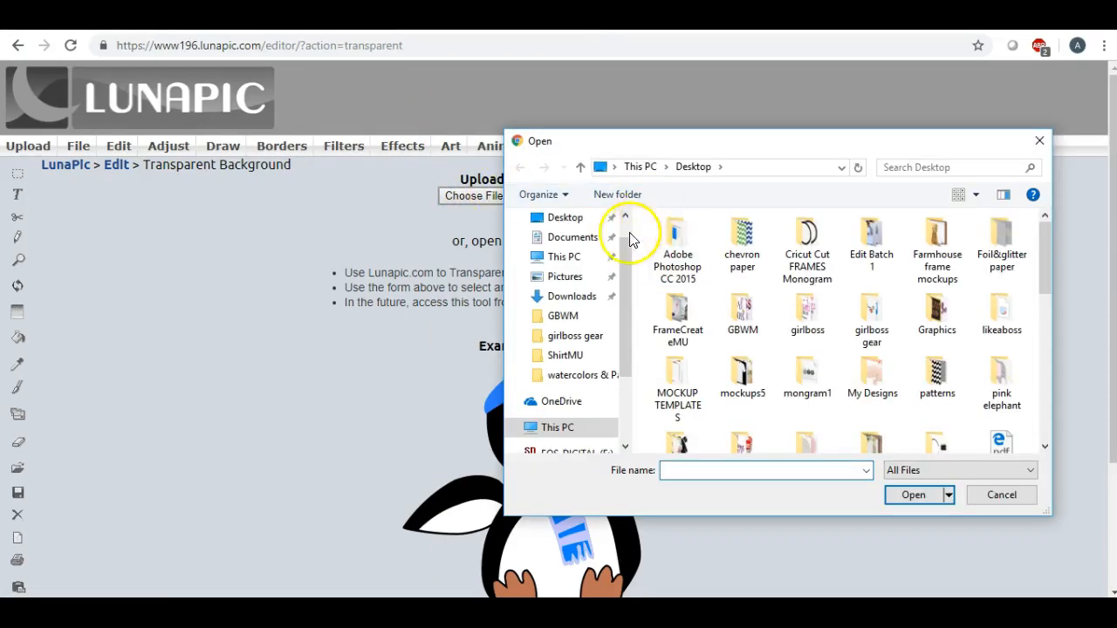
pyautogui.click(626, 223)
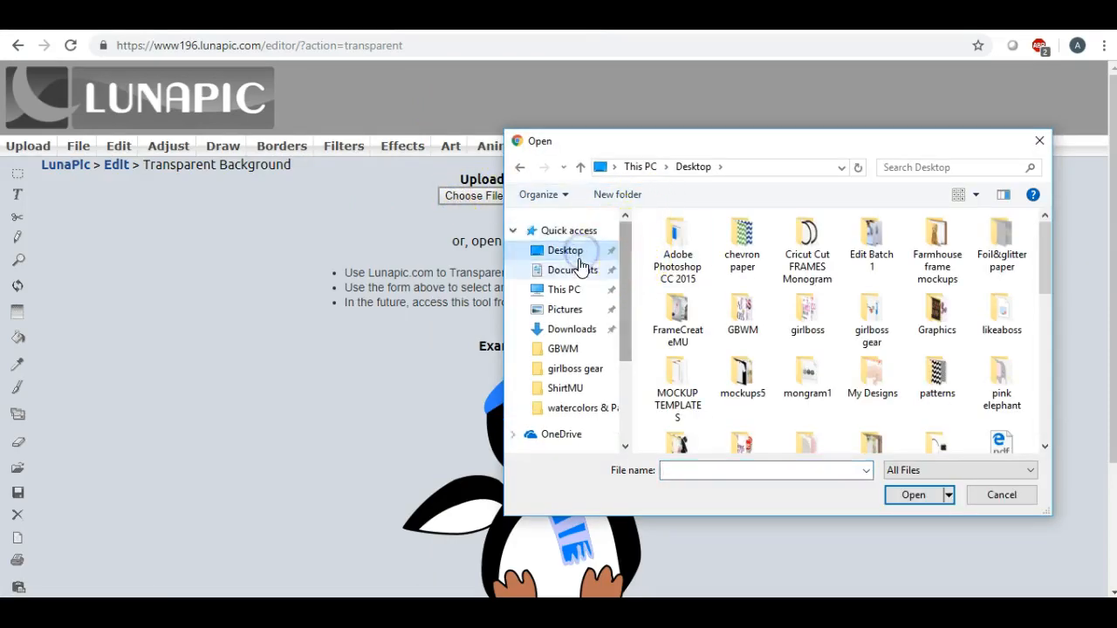
pyautogui.click(576, 271)
pyautogui.click(564, 250)
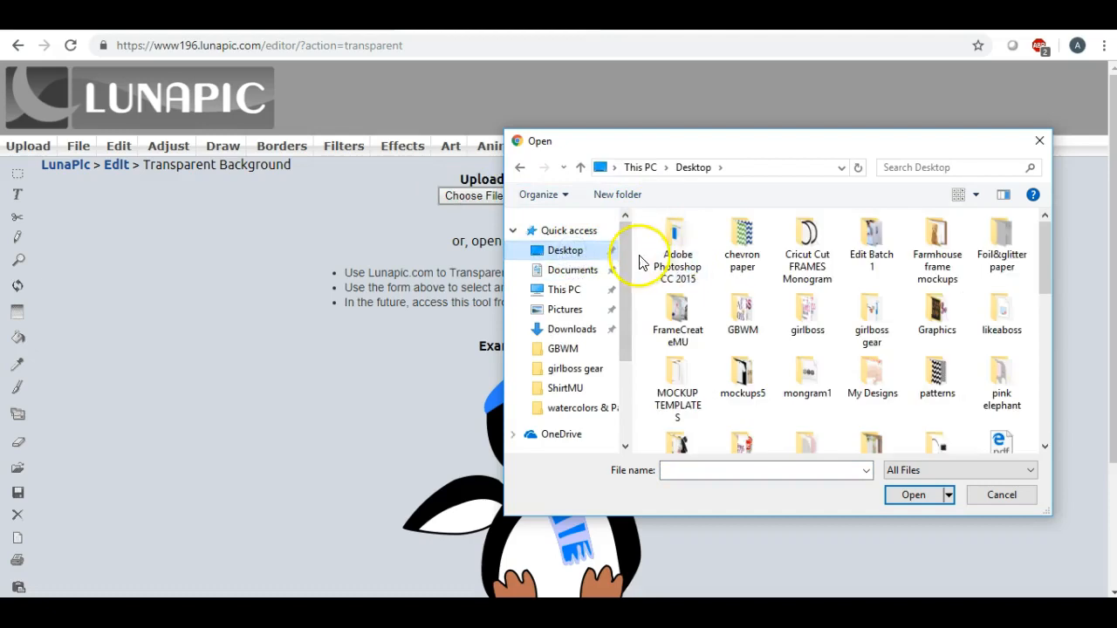
pyautogui.moveTo(803, 150); pyautogui.dragTo(708, 130)
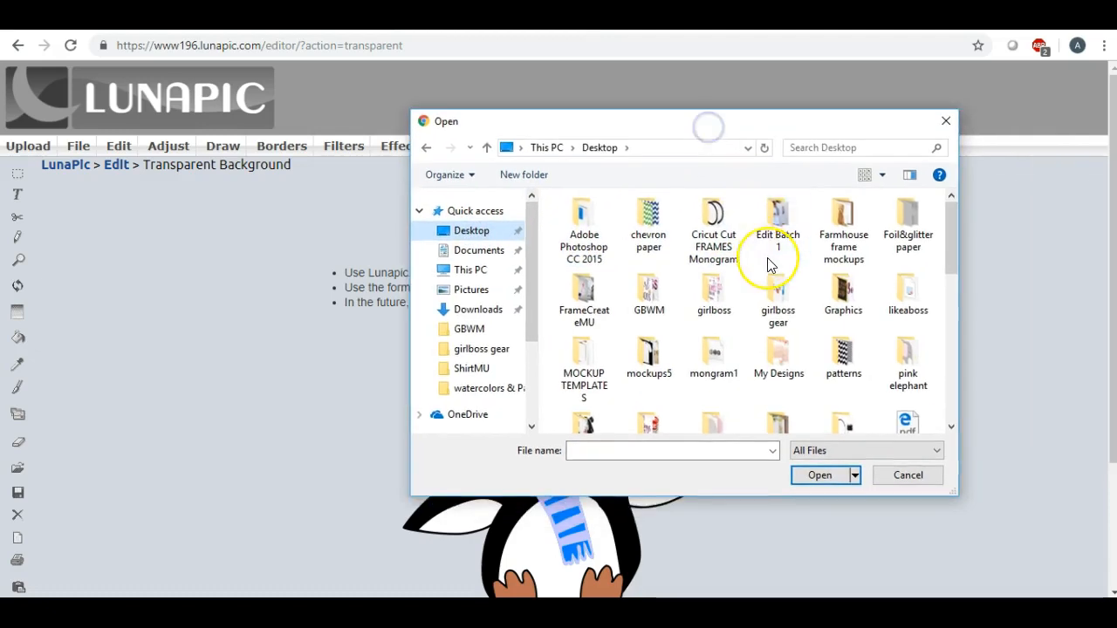
pyautogui.scroll(-5, 748, 270)
pyautogui.scroll(2, 770, 265)
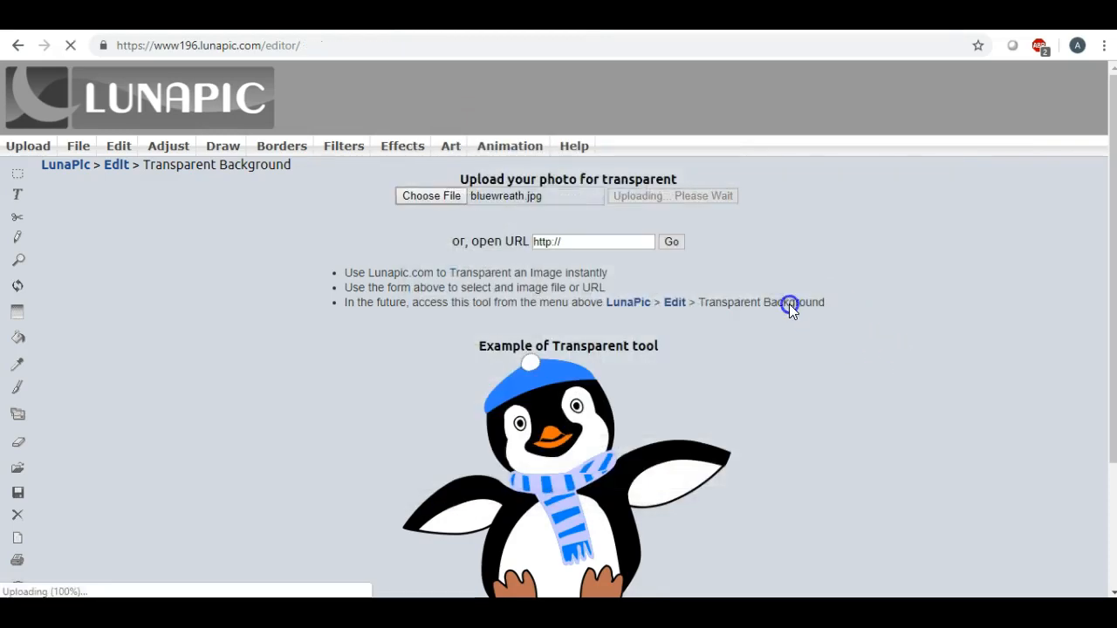
# Make the white background around and inside the wreath transparent, reapply the effect and check the whole image
pyautogui.scroll(-4, 790, 304)
pyautogui.click(576, 259)
pyautogui.scroll(-6, 835, 285)
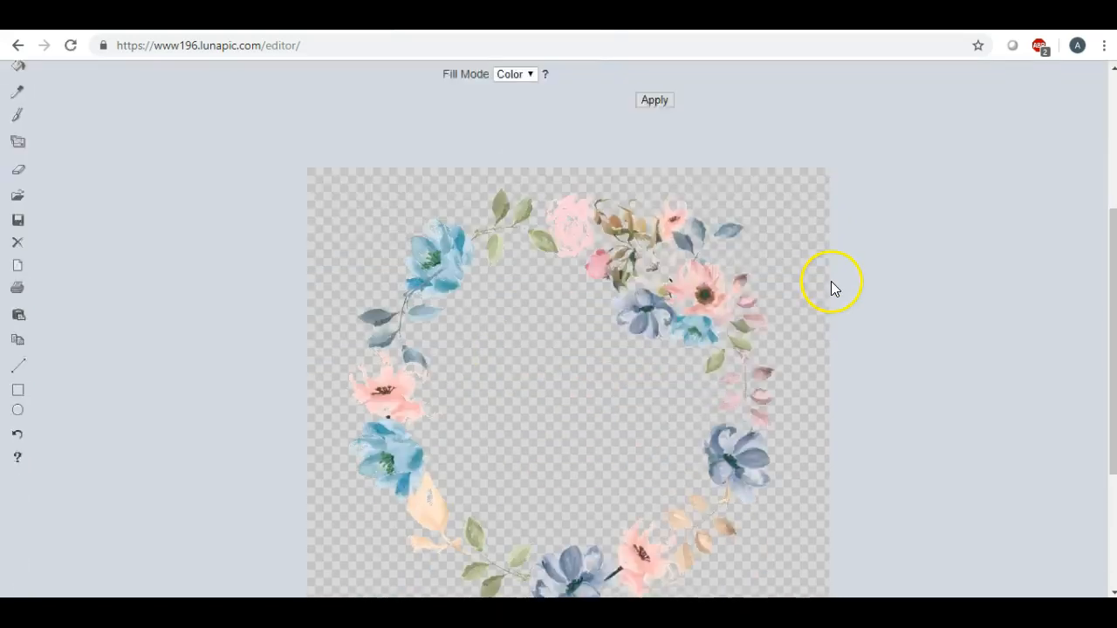
pyautogui.scroll(1, 855, 297)
pyautogui.scroll(2, 856, 299)
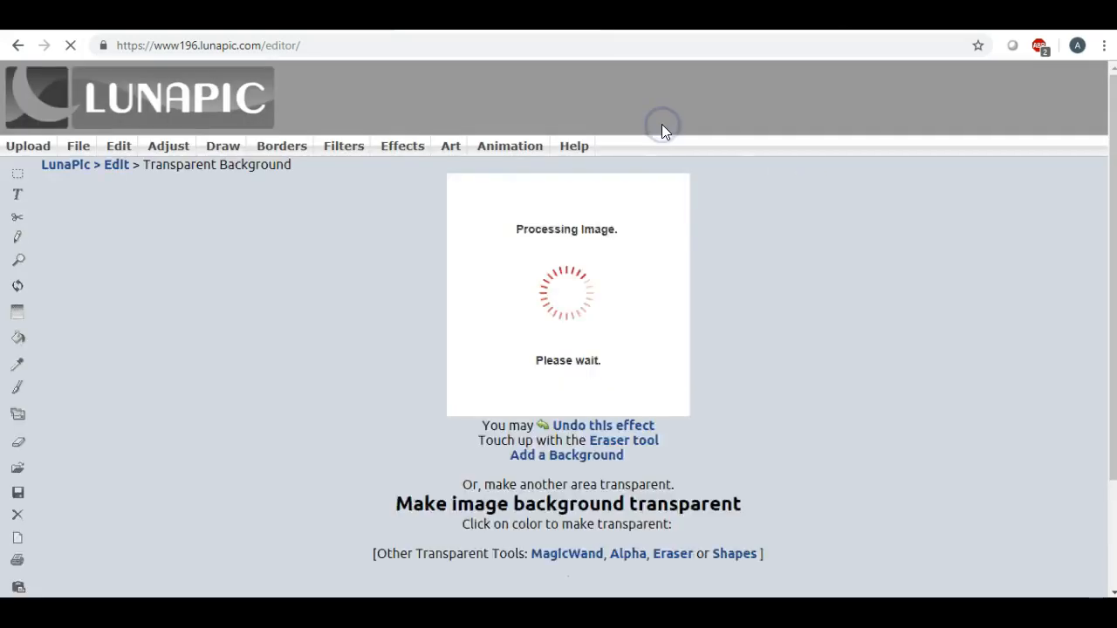
pyautogui.scroll(-2, 895, 258)
pyautogui.scroll(-1, 896, 253)
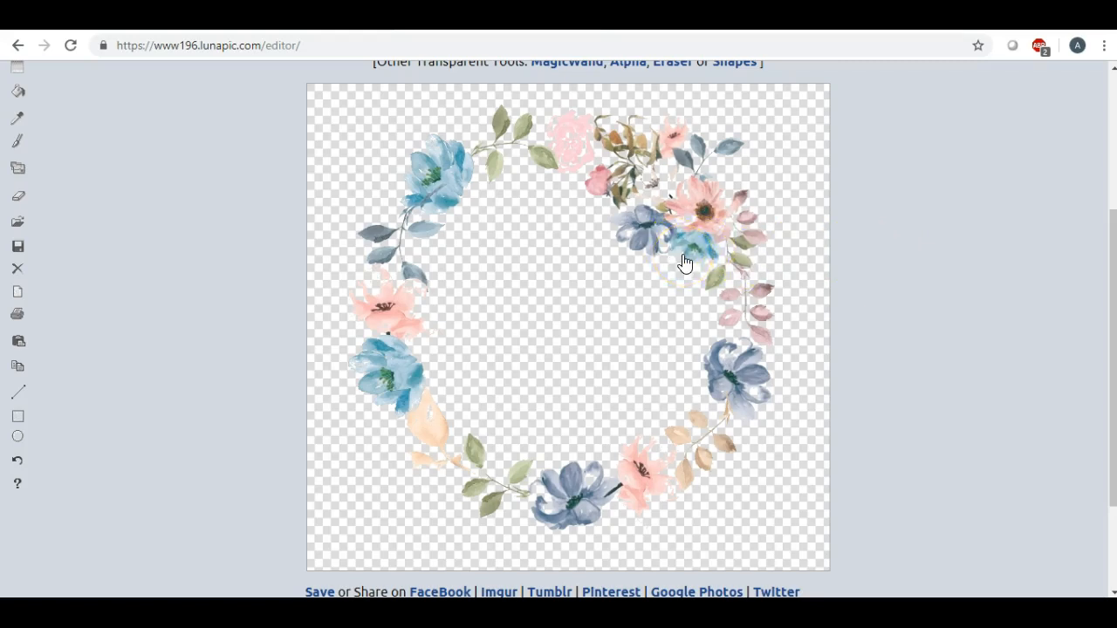
pyautogui.scroll(-2, 310, 253)
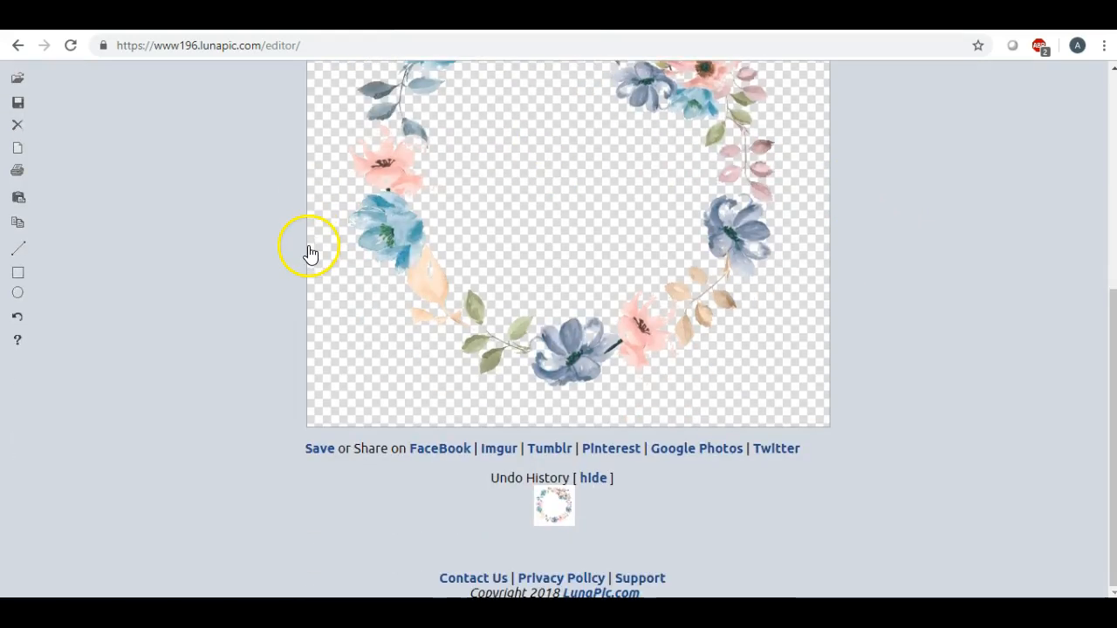
# Save the transparent wreath in PNG format and open the downloaded image in the photo viewer
pyautogui.scroll(6, 174, 323)
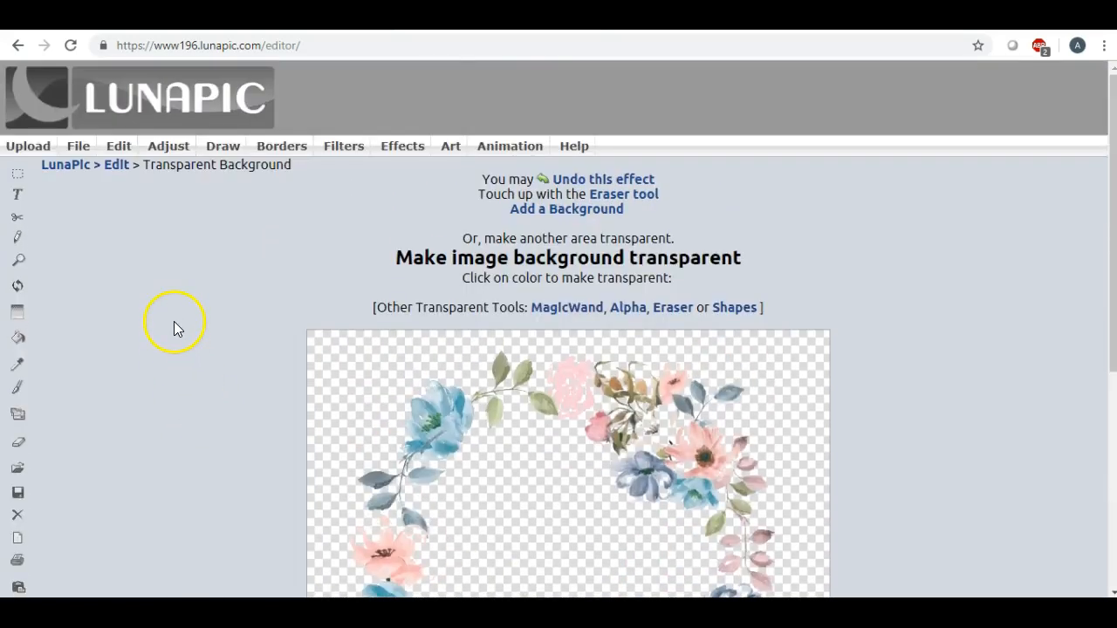
pyautogui.click(85, 166)
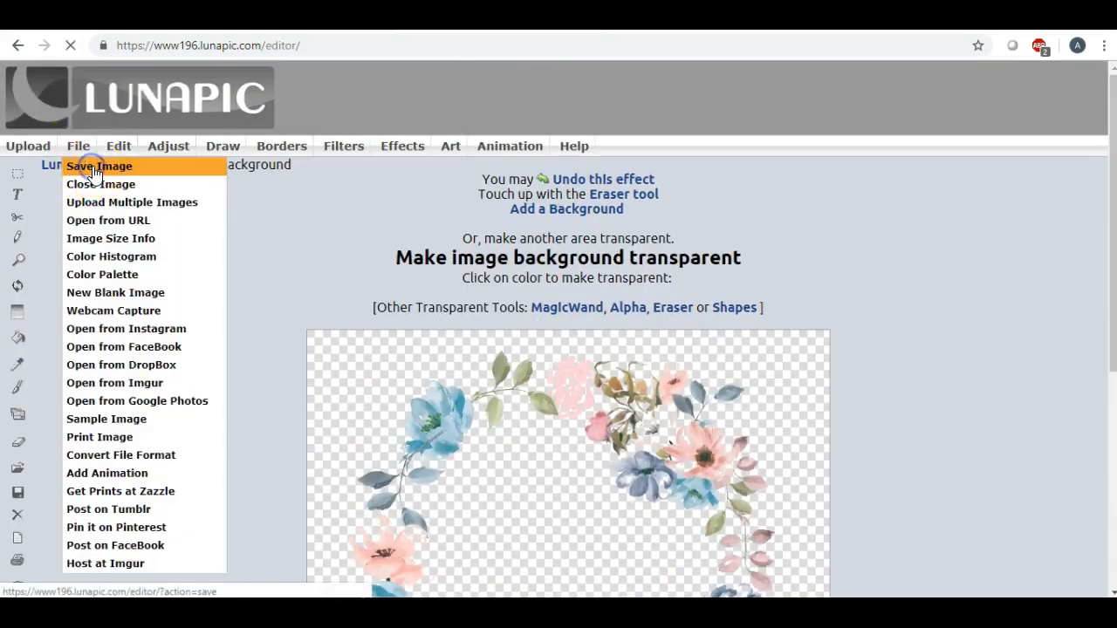
pyautogui.click(576, 232)
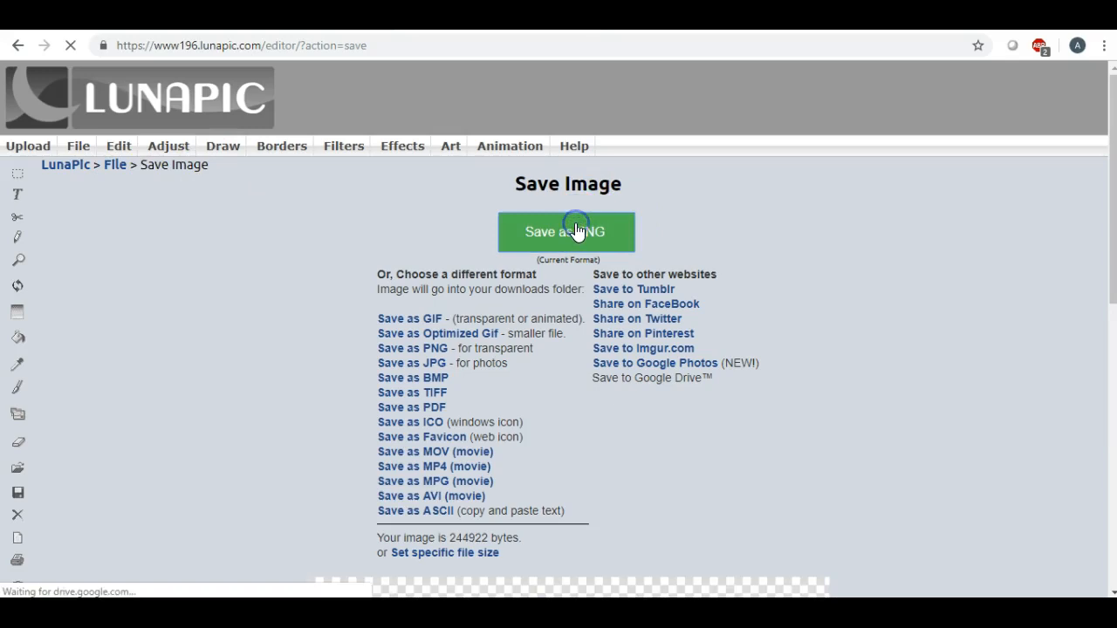
pyautogui.click(74, 579)
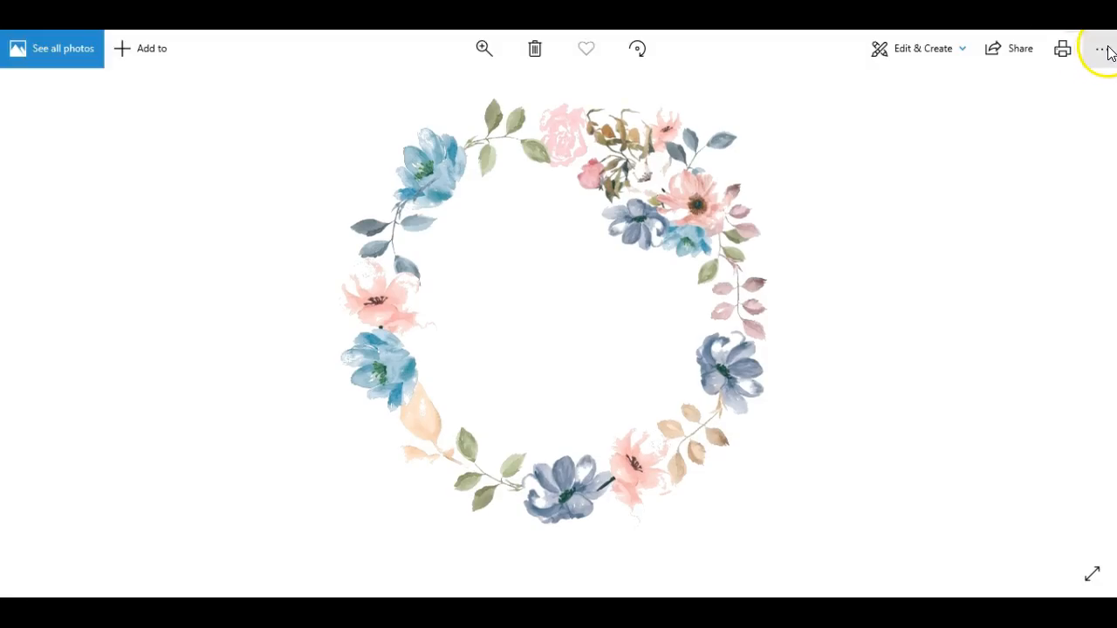
# Save a copy of the transparent wreath to the Desktop as a PNG named bluewreath
pyautogui.click(1103, 50)
pyautogui.click(1055, 122)
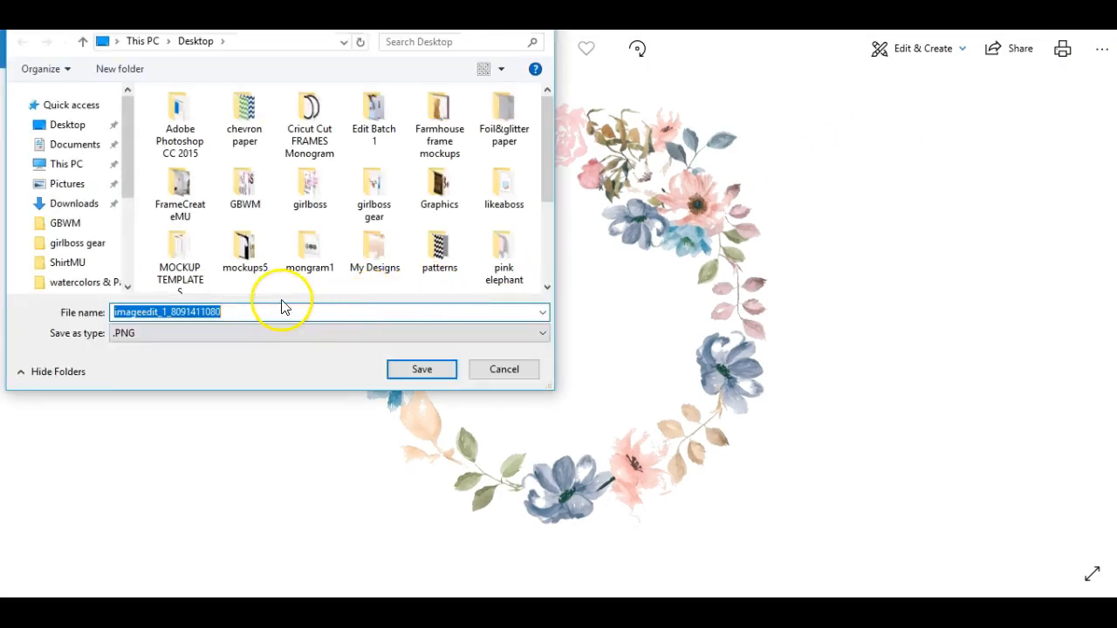
pyautogui.write('b')
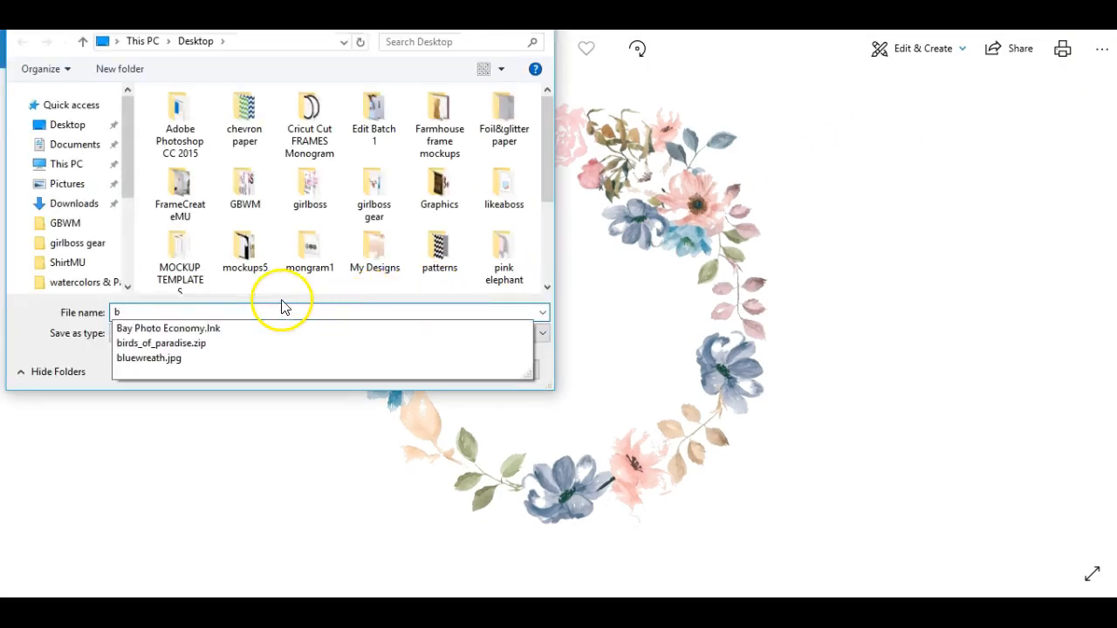
pyautogui.click(179, 359)
pyautogui.click(209, 307)
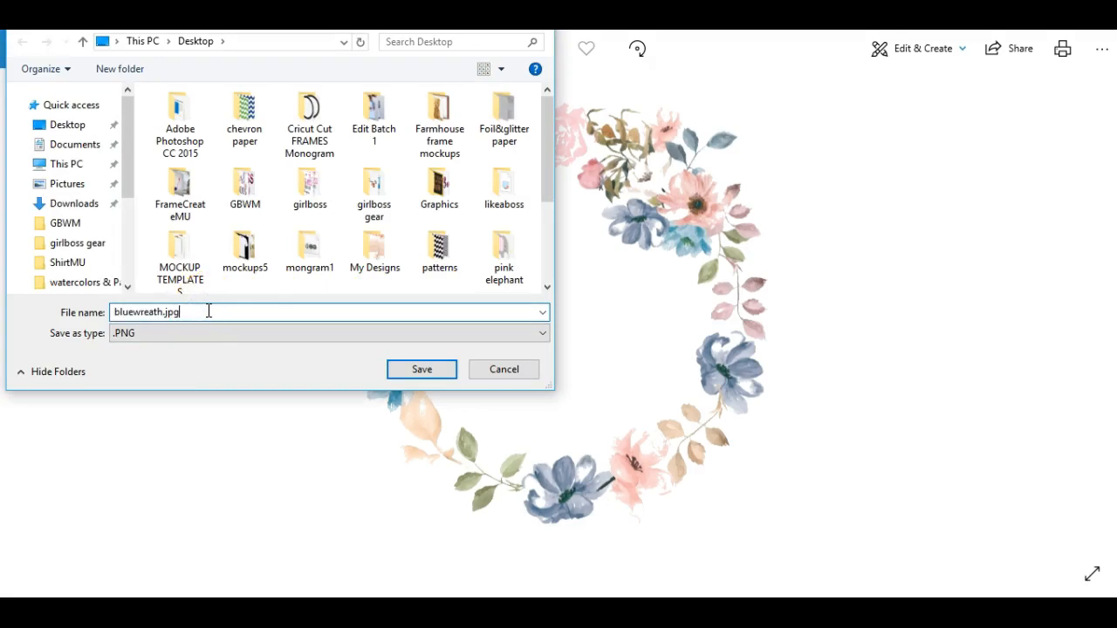
pyautogui.press('BackSpace')
pyautogui.press('BackSpace')
pyautogui.press('BackSpace')
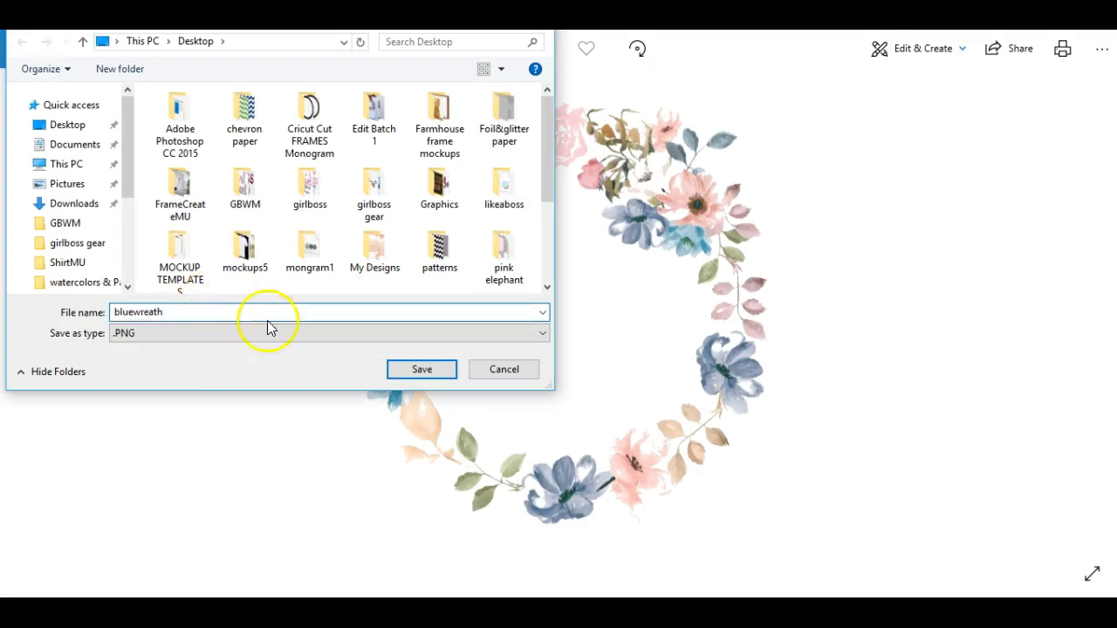
pyautogui.click(79, 130)
pyautogui.click(409, 370)
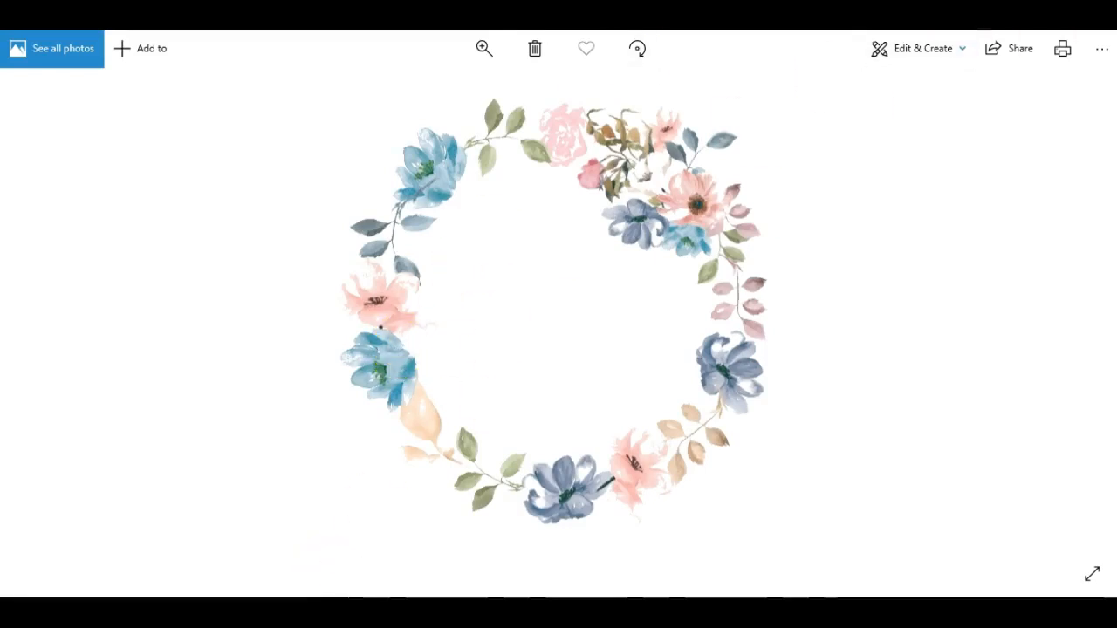
# Switch back to iPiccy and change from the Editor to the Designer
pyautogui.hotkey('alt', 'Tab')
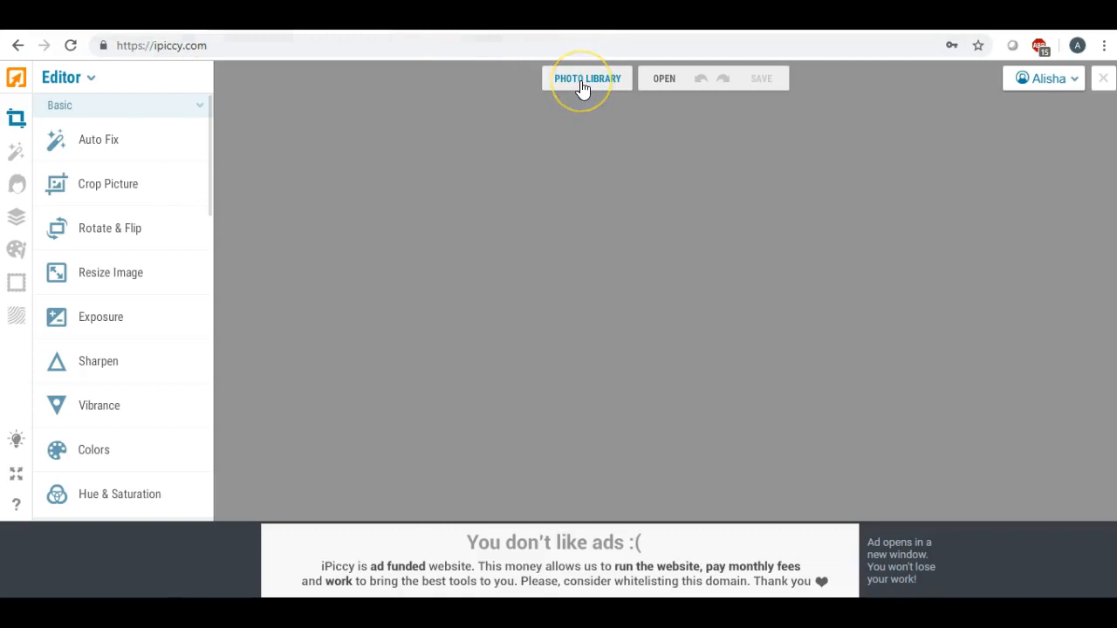
pyautogui.click(75, 80)
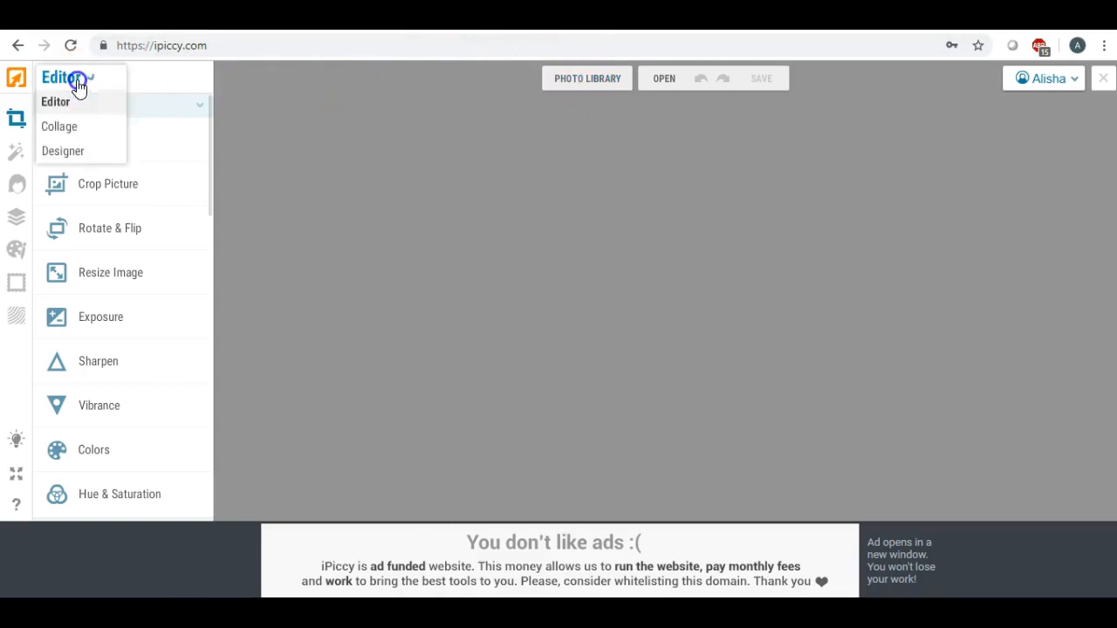
pyautogui.click(76, 154)
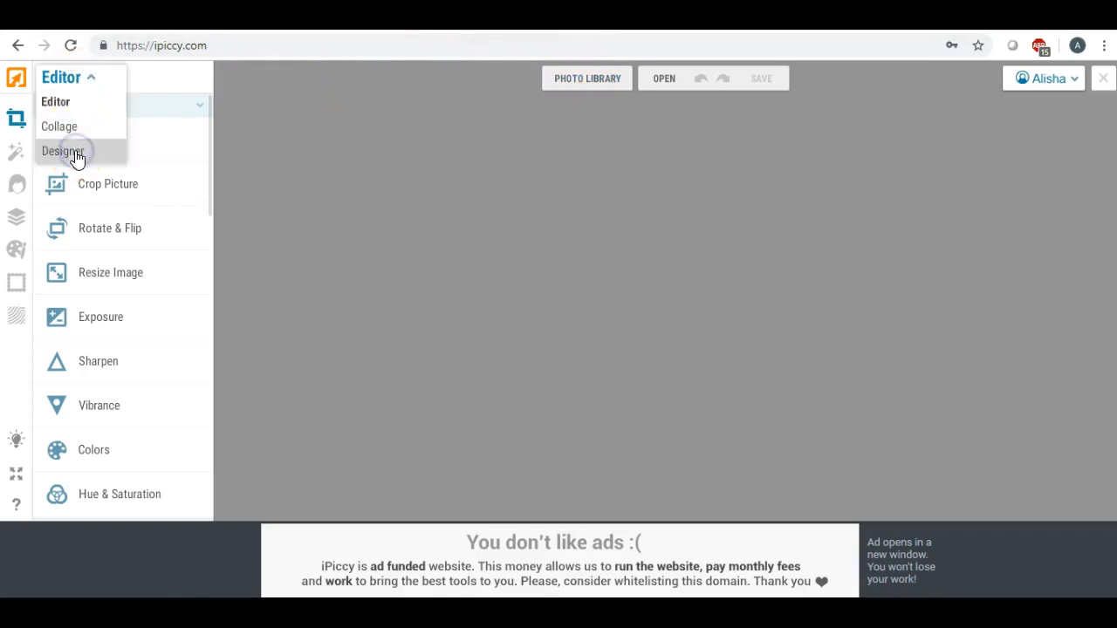
# Create a new blank white design with a custom canvas size of 1280 x 720 px
pyautogui.click(582, 78)
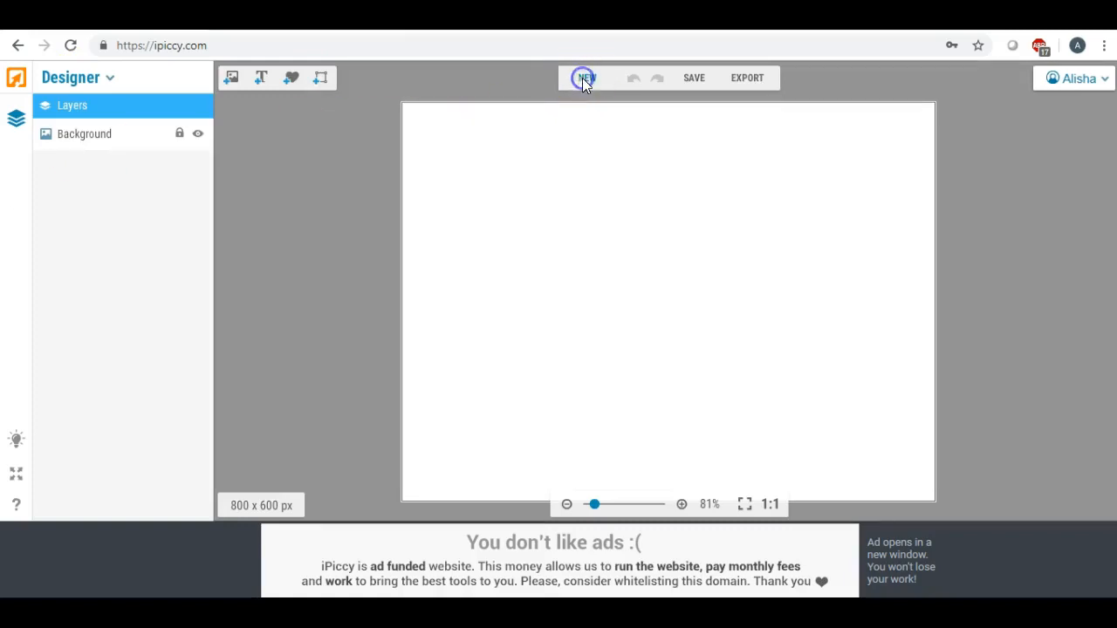
pyautogui.moveTo(618, 233); pyautogui.dragTo(538, 231)
pyautogui.write('1280')
pyautogui.moveTo(693, 236); pyautogui.dragTo(610, 230)
pyautogui.write('720')
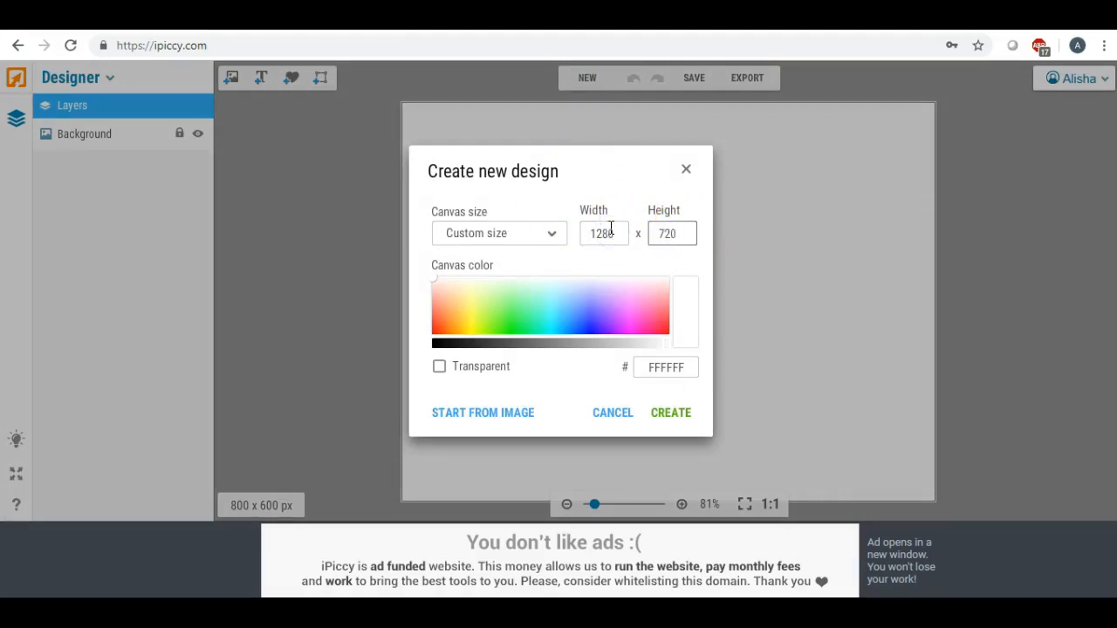
pyautogui.click(671, 413)
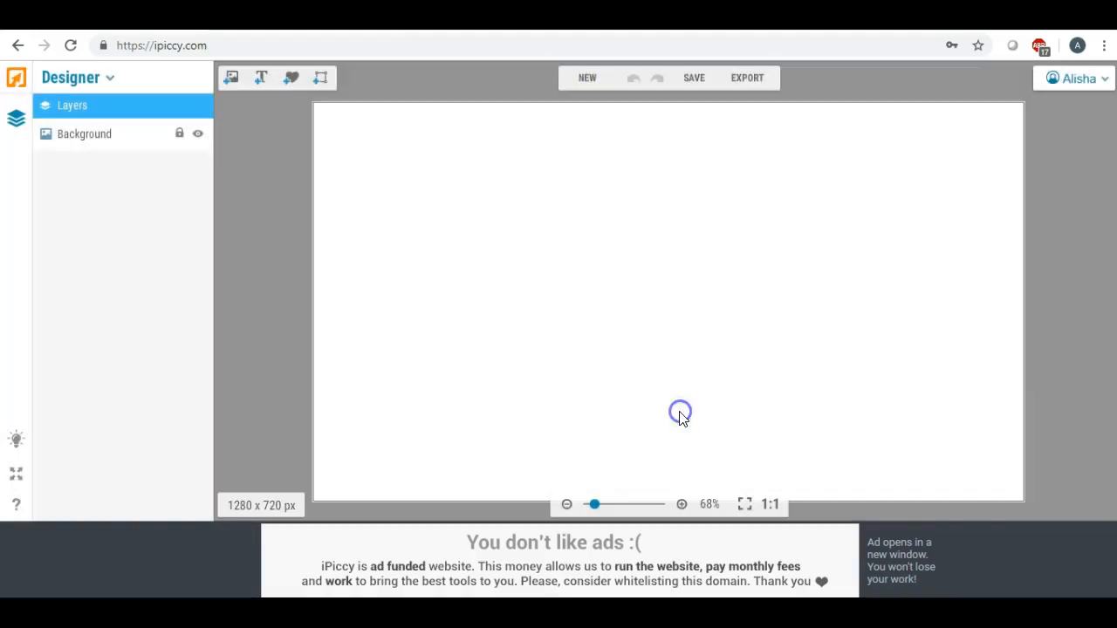
pyautogui.click(588, 78)
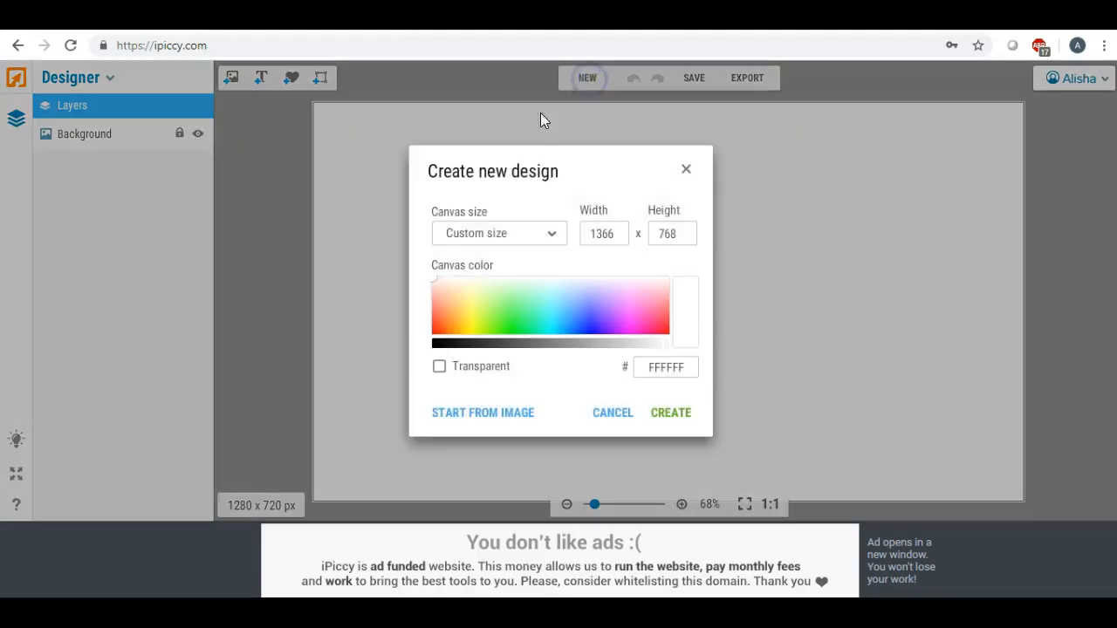
pyautogui.click(685, 171)
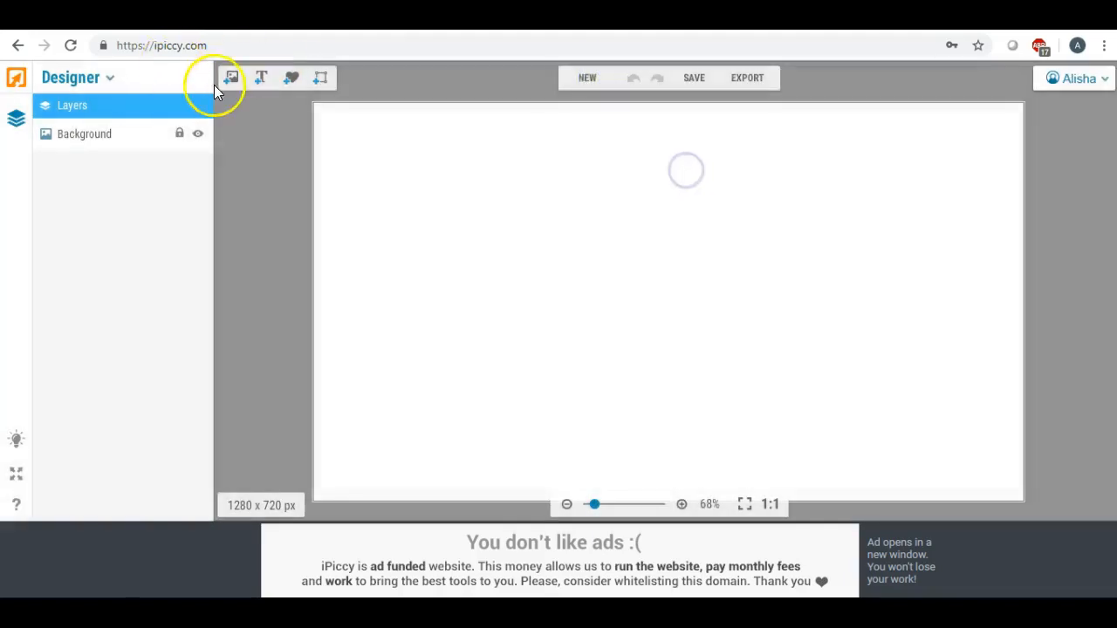
# Upload the transparent bluewreath PNG from the Desktop to the design's image library
pyautogui.click(235, 81)
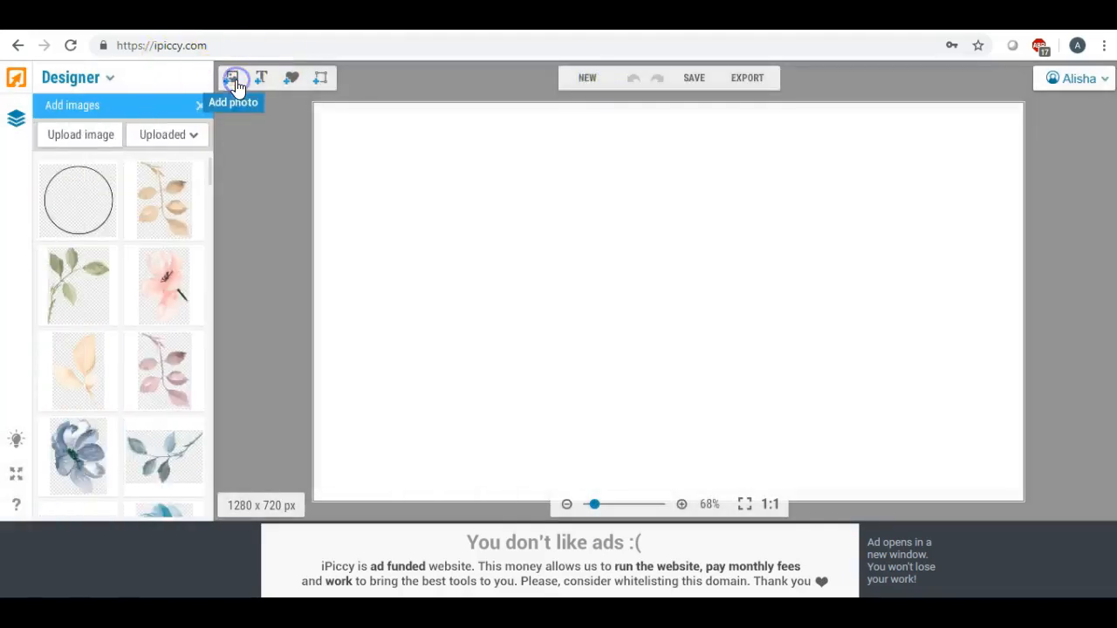
pyautogui.click(90, 136)
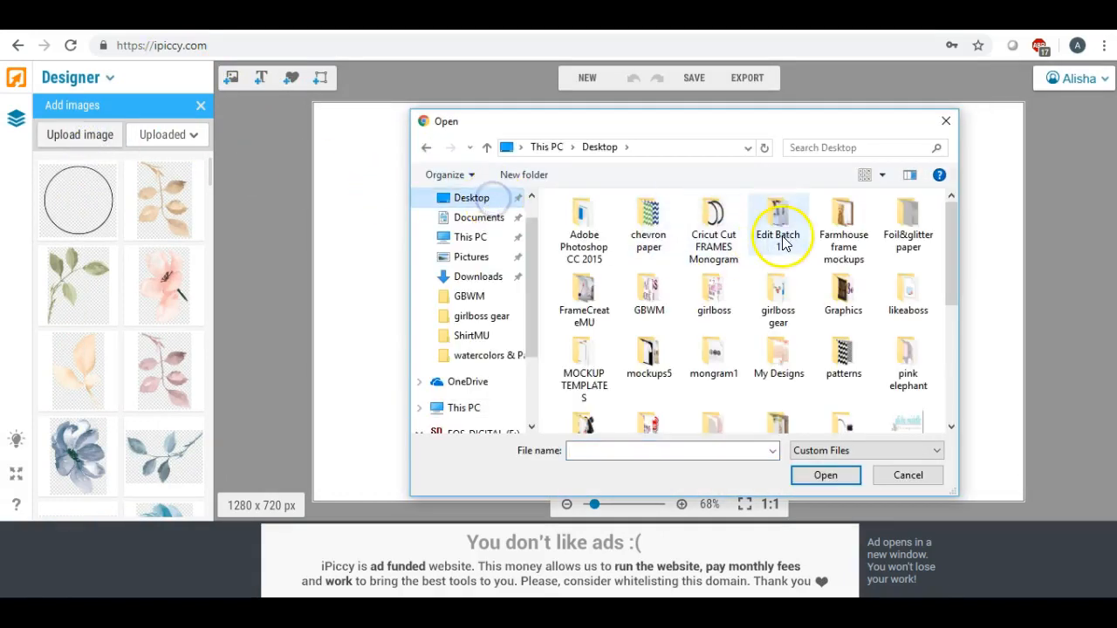
pyautogui.scroll(-5, 781, 242)
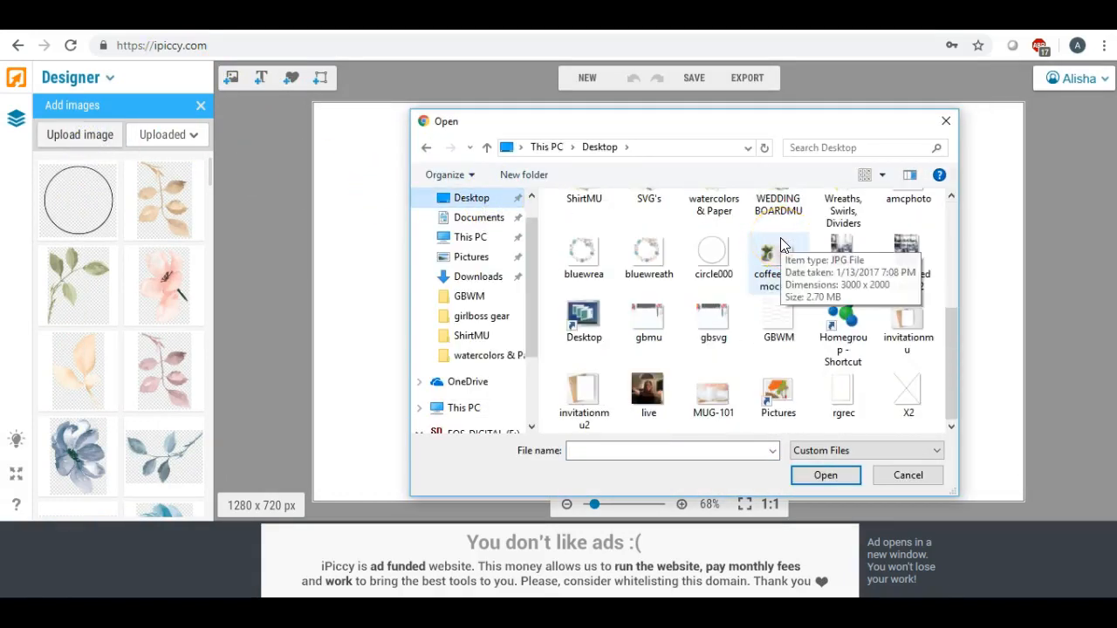
pyautogui.doubleClick(594, 245)
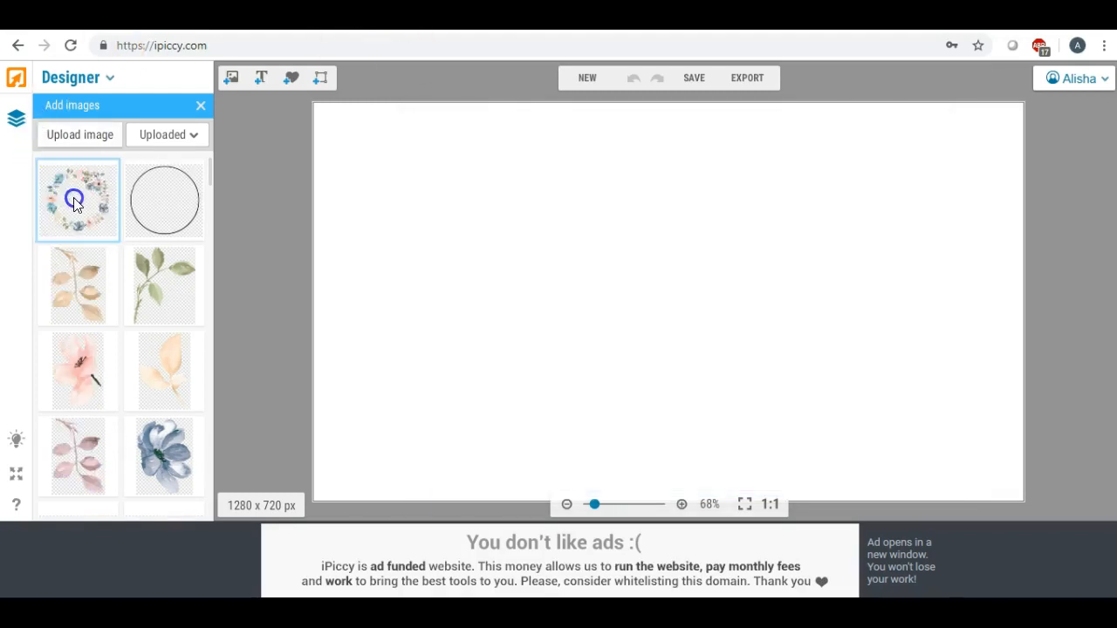
# Add the bluewreath image to the canvas, enlarge it to nearly full height, position it in the right half and deselect it
pyautogui.moveTo(76, 202); pyautogui.dragTo(429, 207)
pyautogui.moveTo(512, 279); pyautogui.dragTo(748, 465)
pyautogui.moveTo(559, 278); pyautogui.dragTo(860, 256)
pyautogui.moveTo(663, 455); pyautogui.dragTo(600, 511)
pyautogui.moveTo(803, 286); pyautogui.dragTo(829, 261)
pyautogui.click(519, 215)
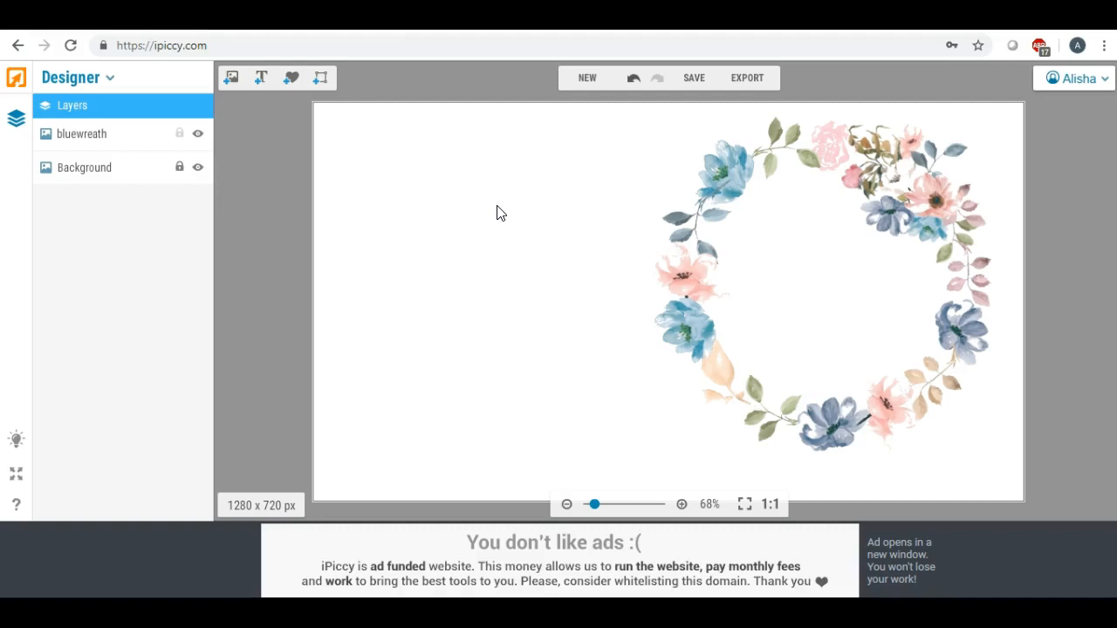
pyautogui.click(487, 191)
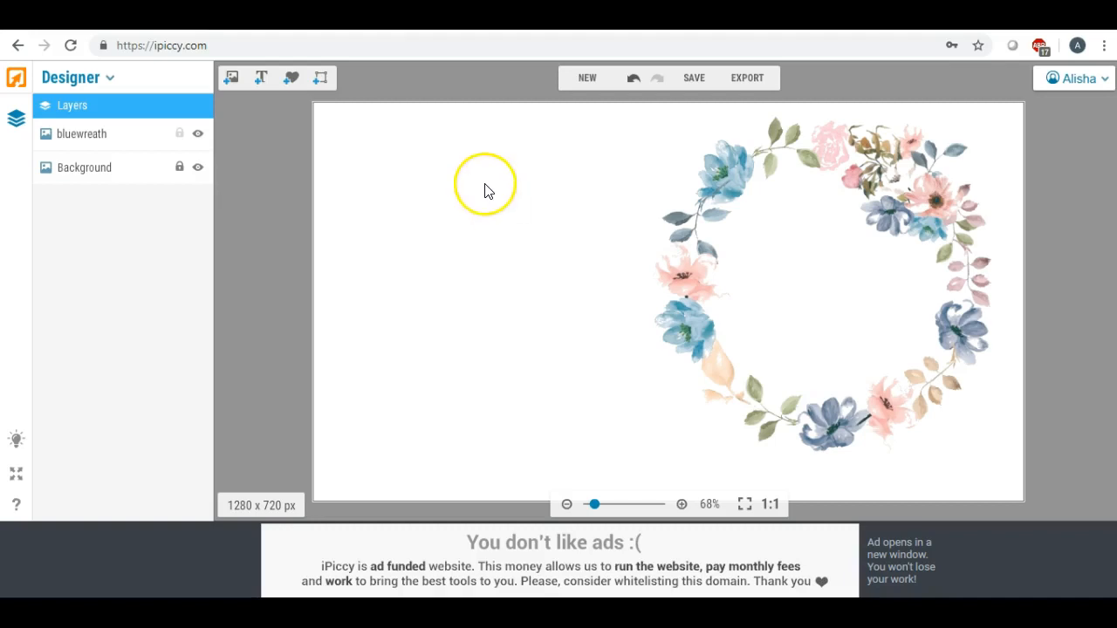